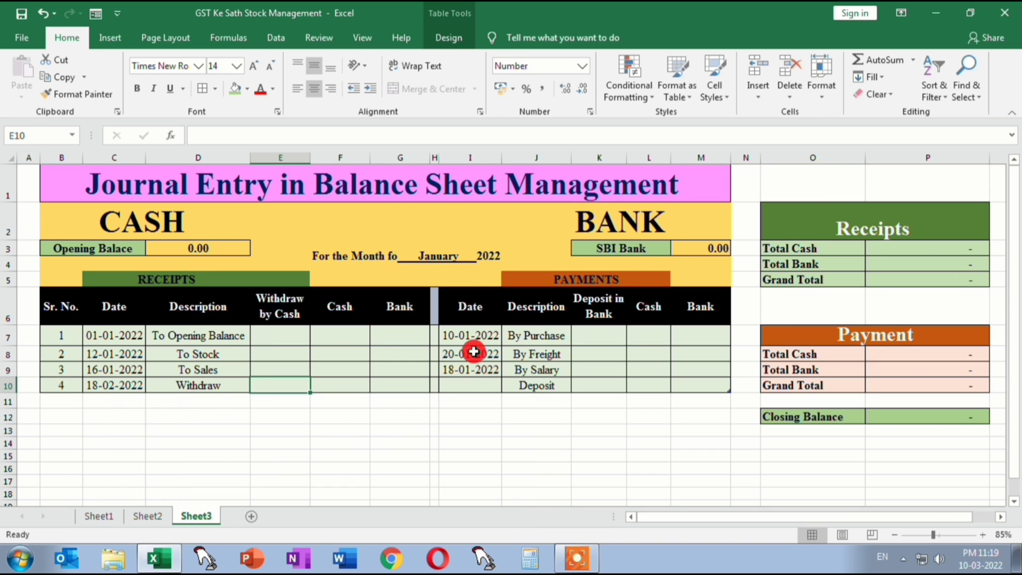
Outline the receipts and payments tables with red rectangles using the screen recorder's drawing tools
{"action": "left_click", "coordinate": [528, 565]}
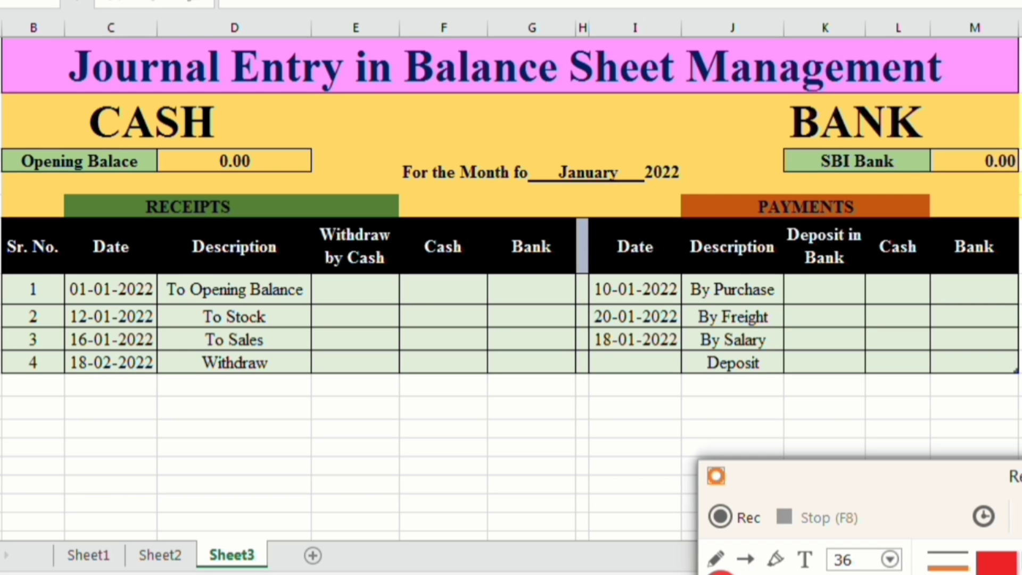
{"action": "mouse_move", "coordinate": [7, 216]}
{"action": "left_mouse_down"}
{"action": "mouse_move", "coordinate": [207, 235]}
{"action": "mouse_move", "coordinate": [474, 223]}
{"action": "mouse_move", "coordinate": [571, 263]}
{"action": "mouse_move", "coordinate": [579, 378]}
{"action": "left_mouse_up"}
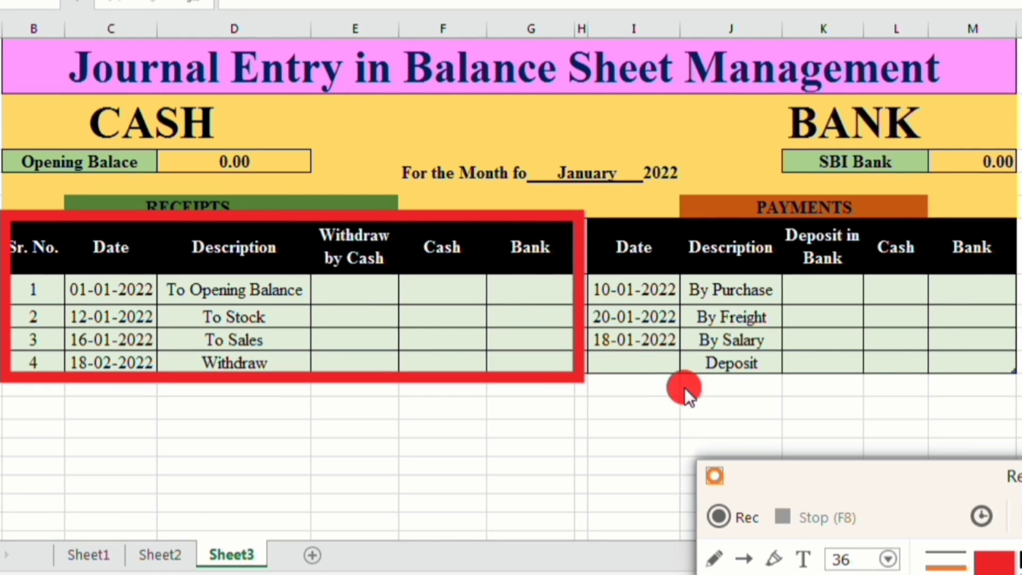
{"action": "mouse_move", "coordinate": [589, 219]}
{"action": "left_mouse_down"}
{"action": "mouse_move", "coordinate": [825, 291]}
{"action": "mouse_move", "coordinate": [1019, 376]}
{"action": "left_mouse_up"}
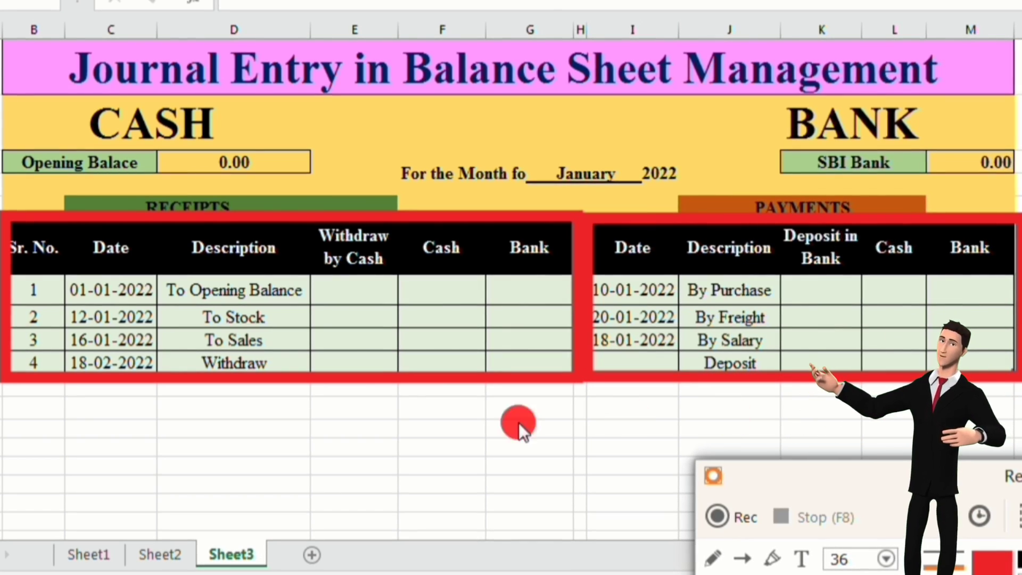
Draw red arrows at the withdrawal, deposit, cash and bank amount columns of the receipts and payments tables
{"action": "left_click", "coordinate": [741, 558]}
{"action": "left_click_drag", "start_coordinate": [331, 331], "coordinate": [401, 294]}
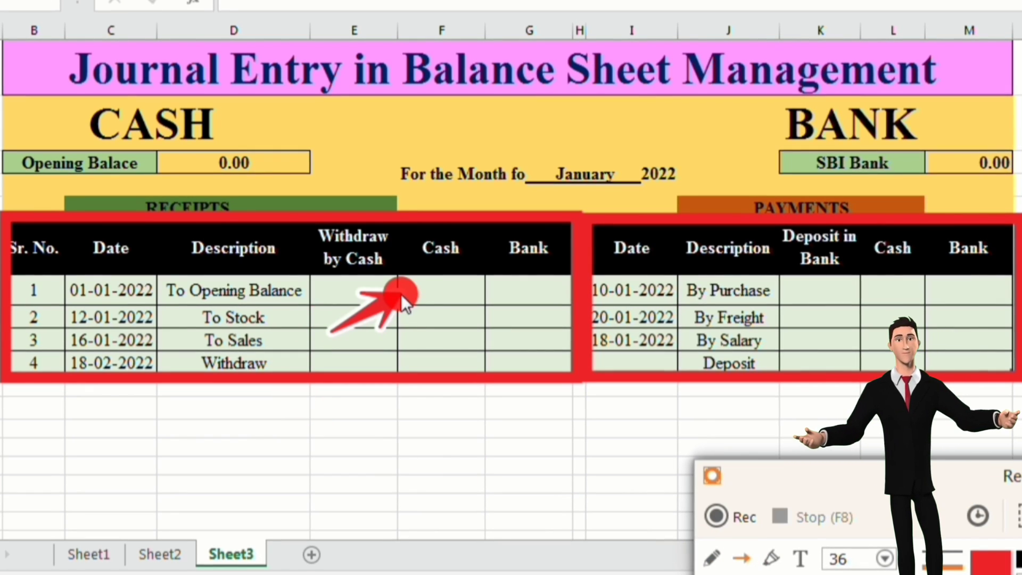
{"action": "left_click_drag", "start_coordinate": [424, 333], "coordinate": [469, 307]}
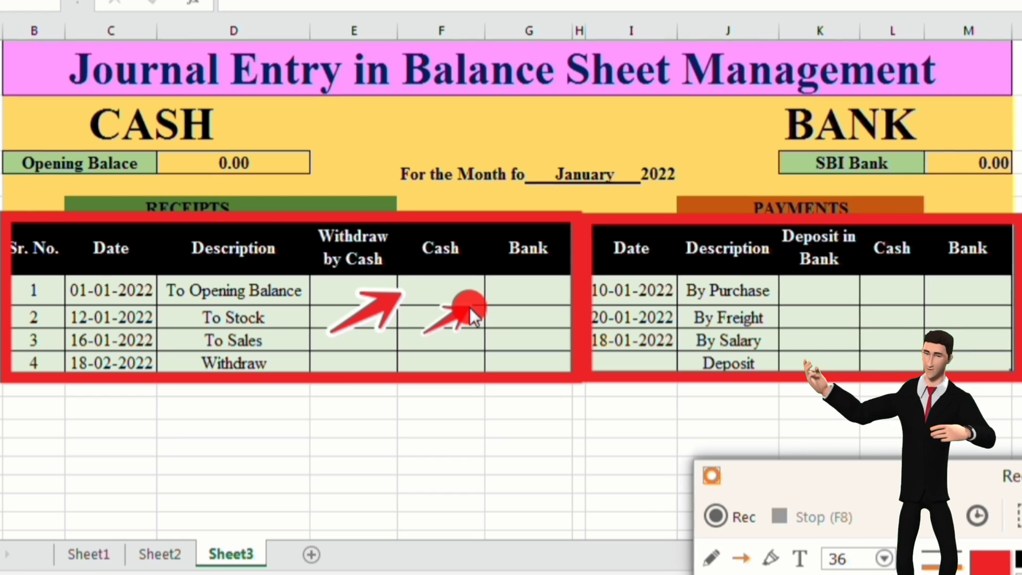
{"action": "left_click_drag", "start_coordinate": [503, 342], "coordinate": [548, 318]}
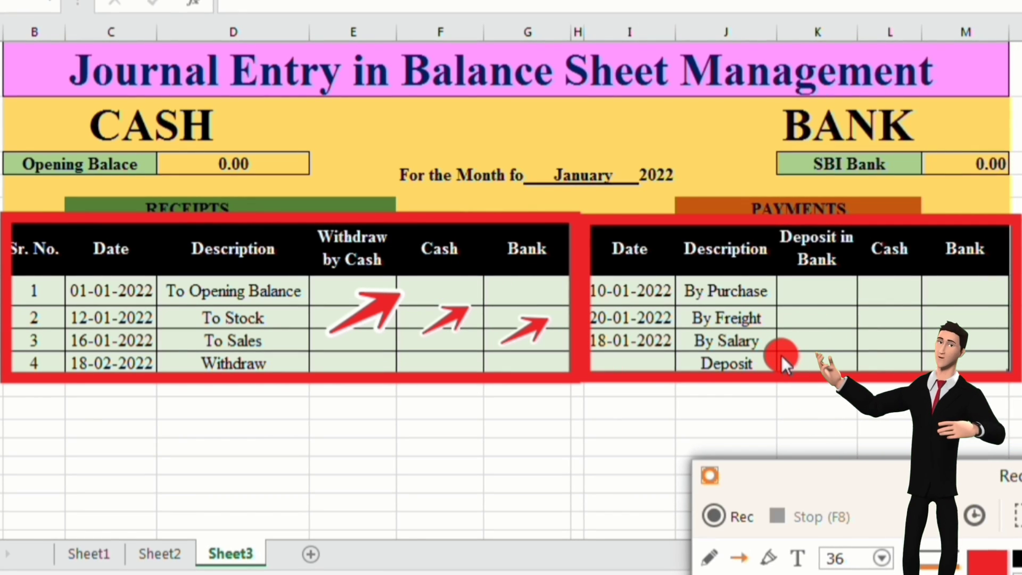
{"action": "left_click_drag", "start_coordinate": [784, 354], "coordinate": [825, 333]}
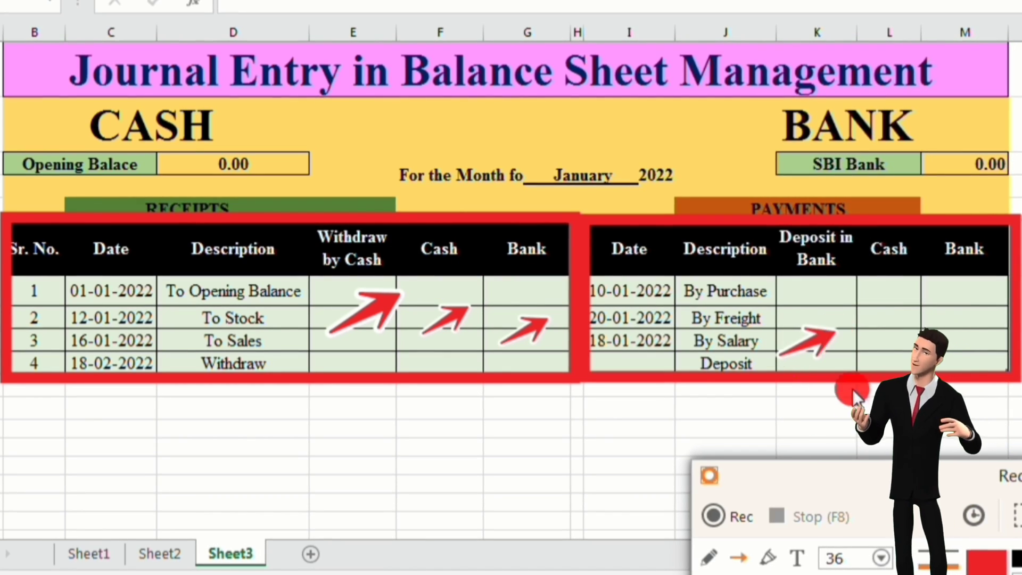
{"action": "left_click_drag", "start_coordinate": [870, 350], "coordinate": [903, 323]}
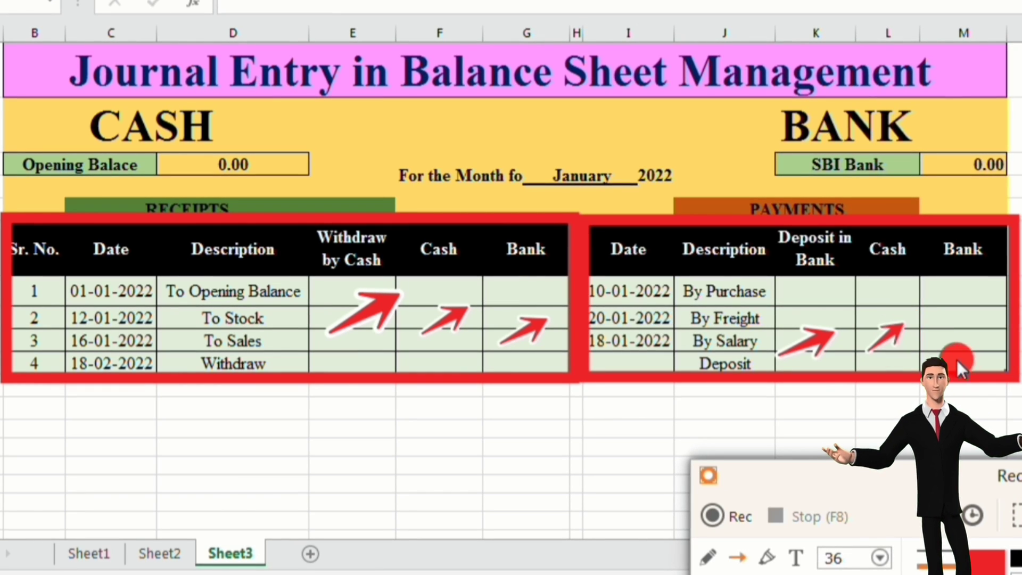
{"action": "left_click_drag", "start_coordinate": [944, 344], "coordinate": [992, 312]}
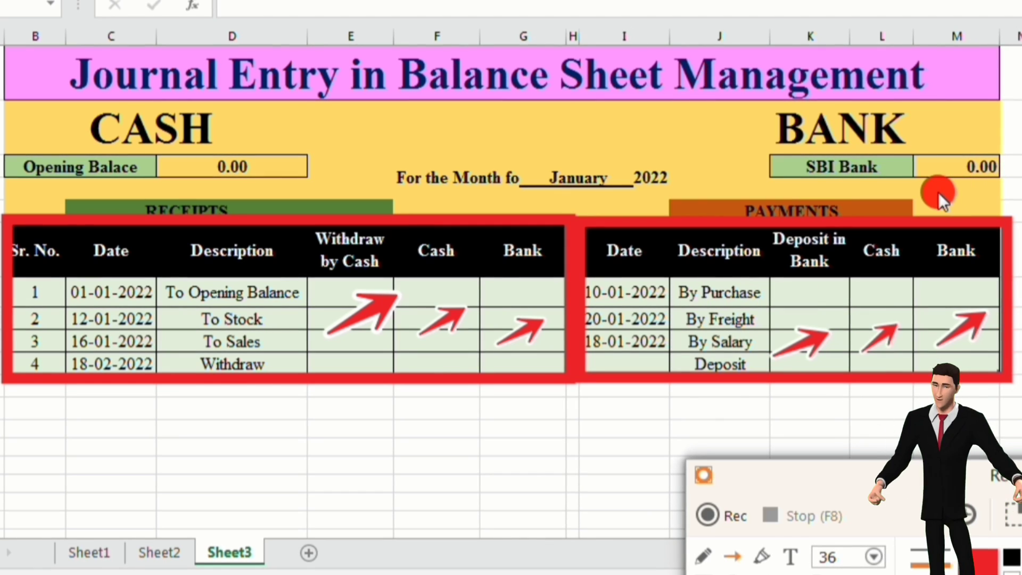
Draw red arrows at the opening bank balance, the receipt and payment summary totals and the closing balance
{"action": "left_click_drag", "start_coordinate": [928, 190], "coordinate": [972, 170]}
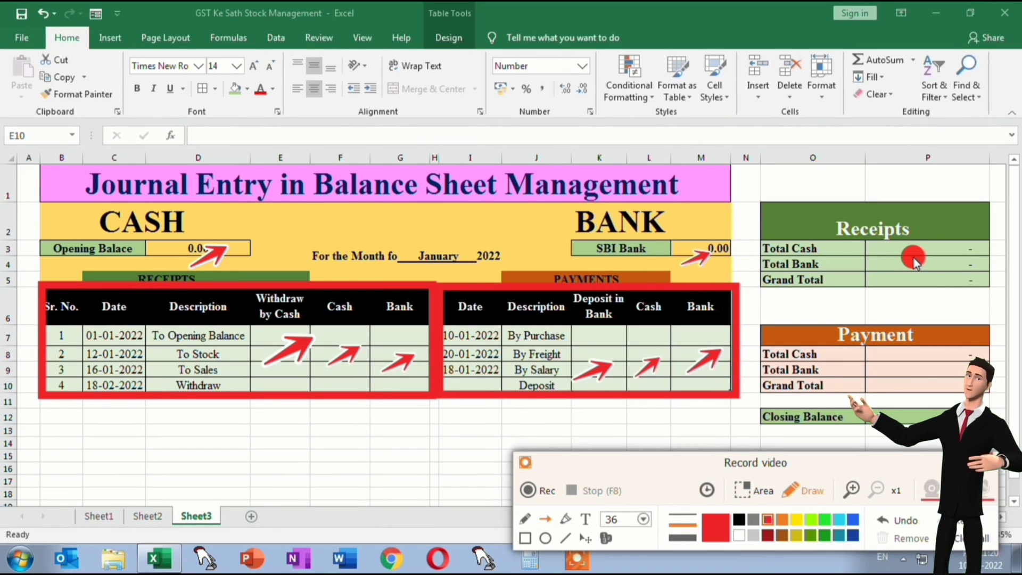
{"action": "left_click_drag", "start_coordinate": [910, 259], "coordinate": [945, 246]}
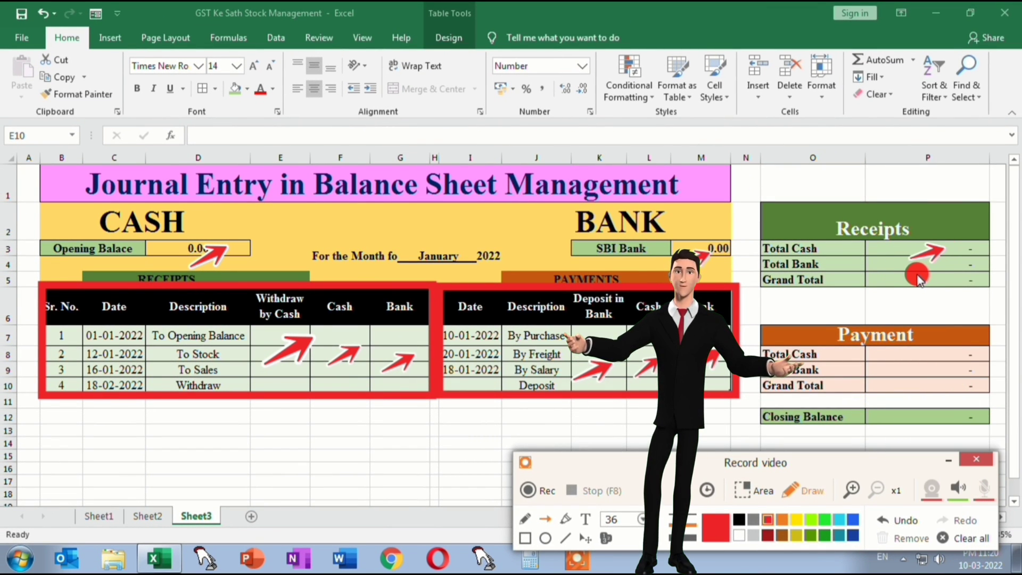
{"action": "mouse_move", "coordinate": [916, 276]}
{"action": "left_mouse_down"}
{"action": "mouse_move", "coordinate": [948, 261]}
{"action": "mouse_move", "coordinate": [963, 280]}
{"action": "left_mouse_up"}
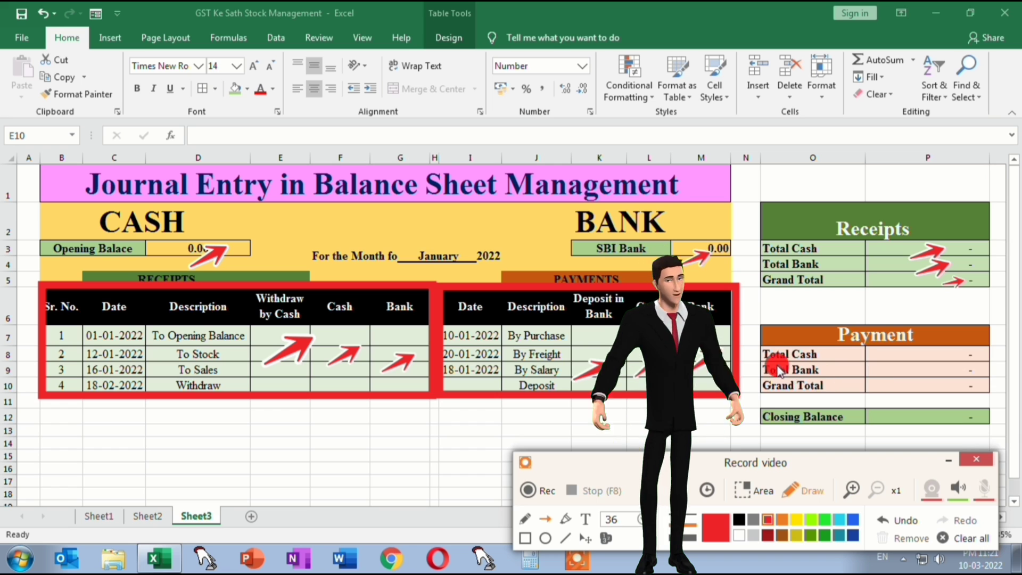
{"action": "left_click_drag", "start_coordinate": [907, 362], "coordinate": [933, 349]}
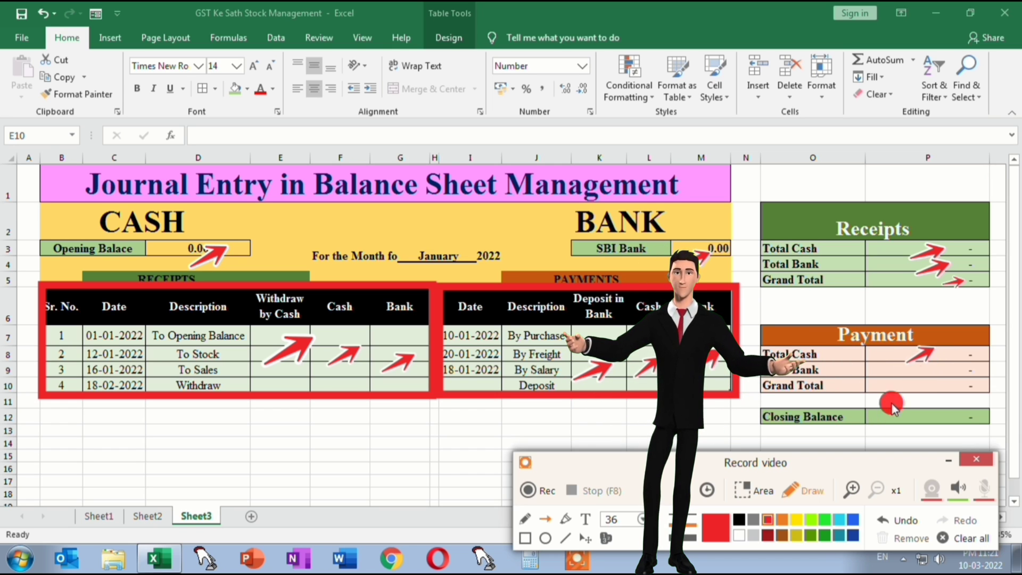
{"action": "mouse_move", "coordinate": [913, 382]}
{"action": "left_mouse_down"}
{"action": "mouse_move", "coordinate": [952, 364]}
{"action": "mouse_move", "coordinate": [955, 383]}
{"action": "left_mouse_up"}
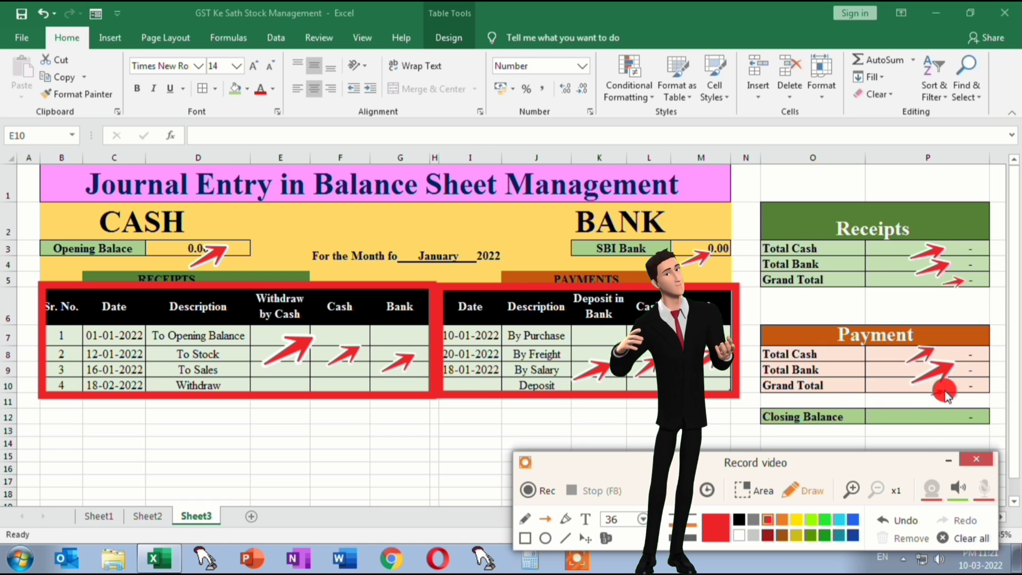
{"action": "left_click_drag", "start_coordinate": [883, 431], "coordinate": [929, 416]}
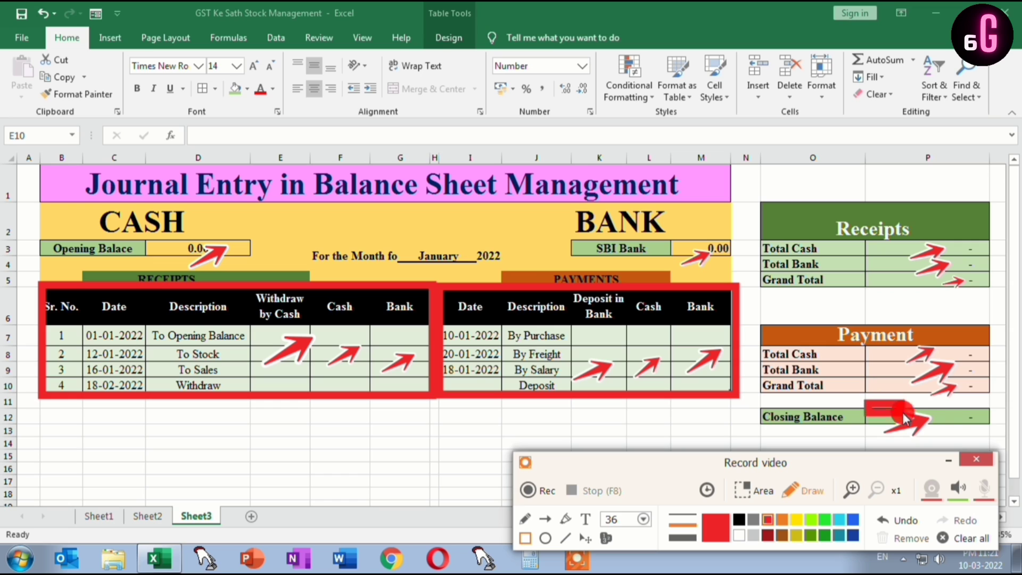
Box the closing balance, SBI Bank and opening balance amounts in red, clear all annotations and minimize the recorder
{"action": "left_click_drag", "start_coordinate": [905, 418], "coordinate": [998, 432]}
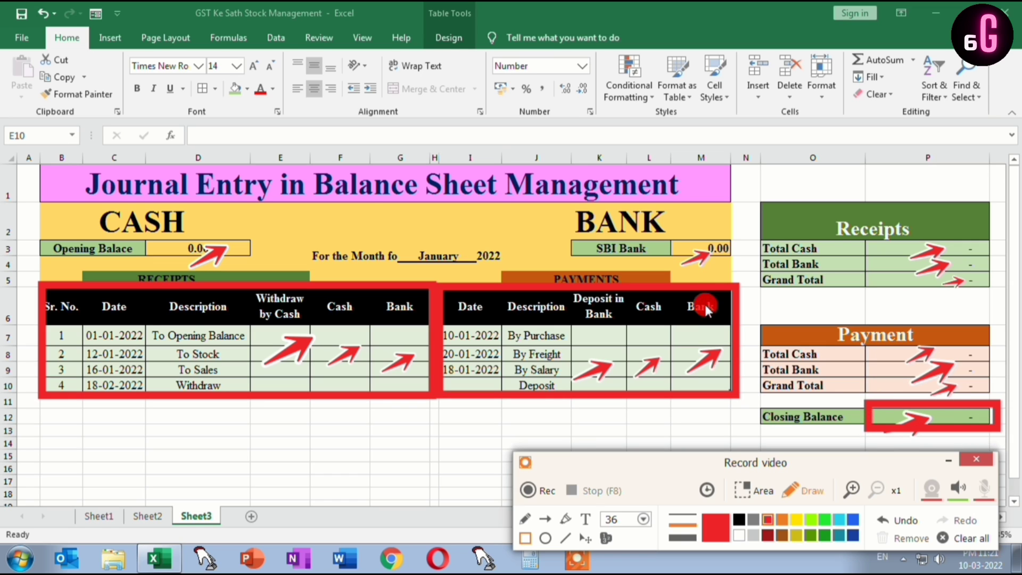
{"action": "left_click_drag", "start_coordinate": [666, 231], "coordinate": [699, 243]}
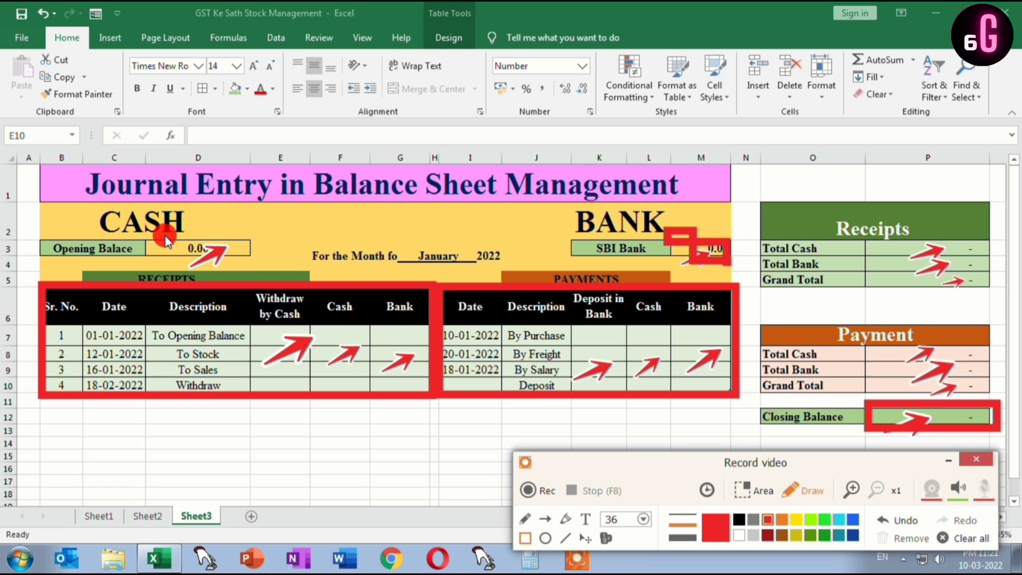
{"action": "left_click_drag", "start_coordinate": [163, 240], "coordinate": [262, 262]}
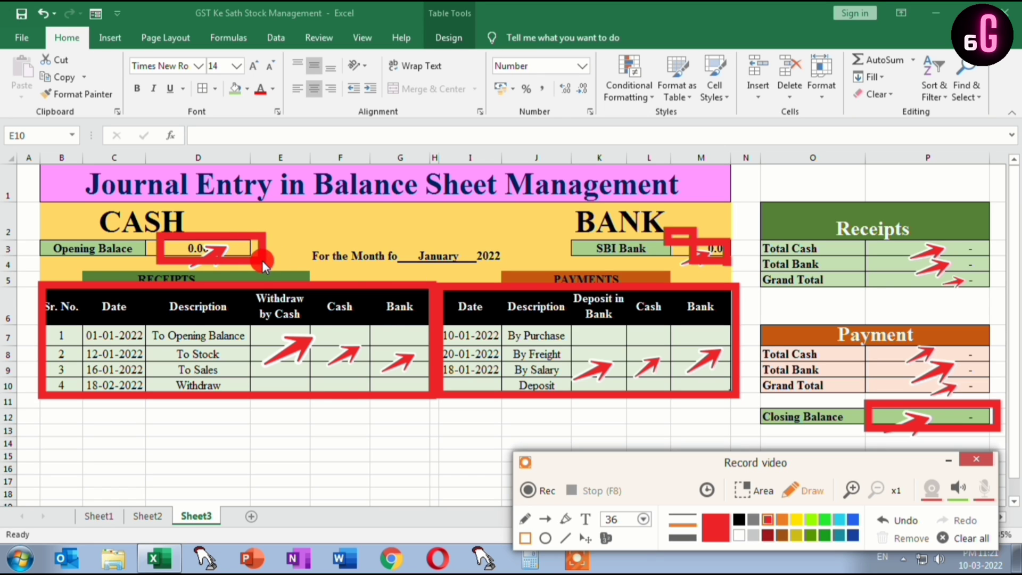
{"action": "left_click", "coordinate": [966, 539]}
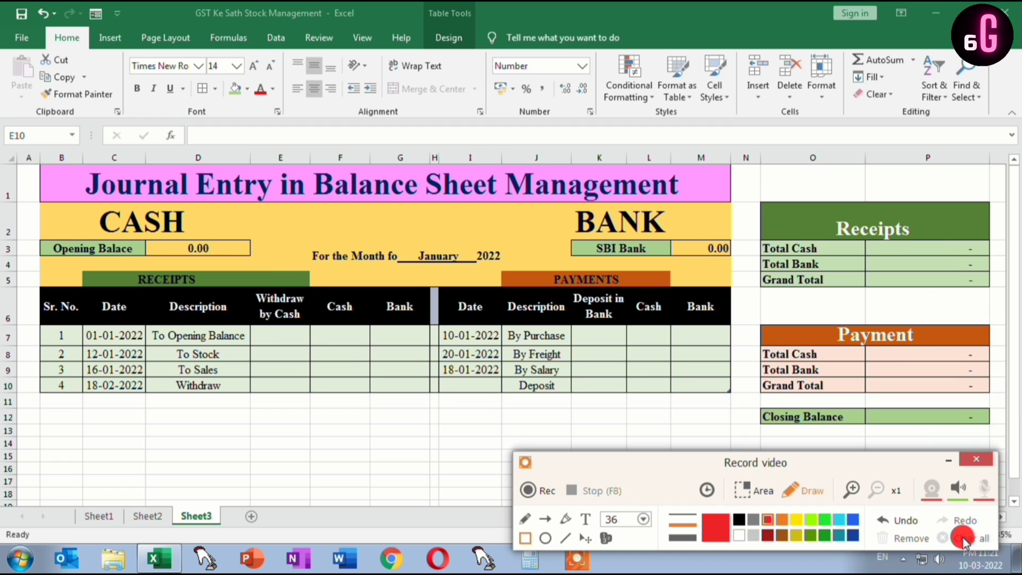
{"action": "left_click", "coordinate": [951, 460]}
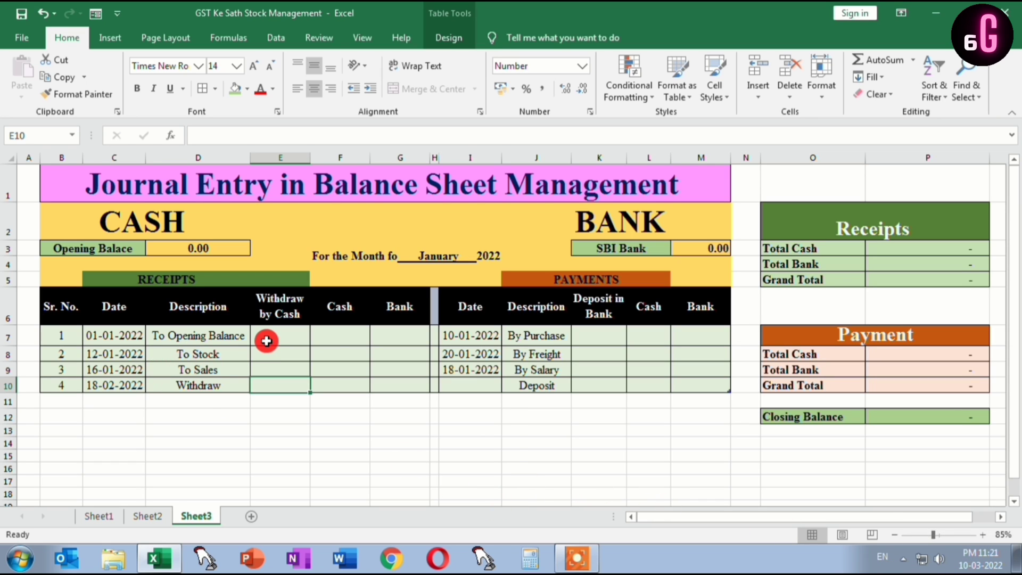
Enter 10000 as cash and 20000 as bank for the To Opening Balance receipt in F7 and G7
{"action": "left_click", "coordinate": [327, 337]}
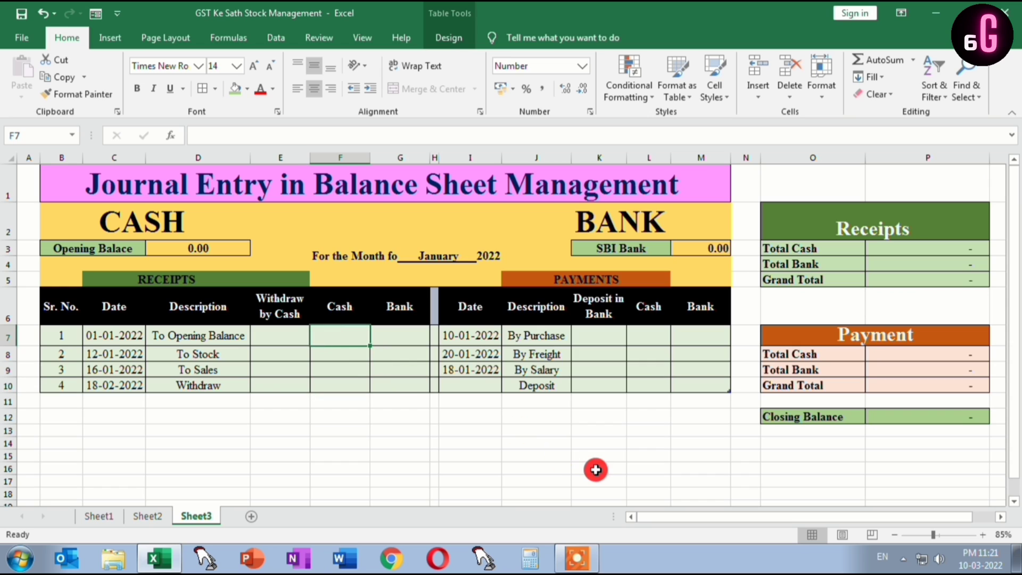
{"action": "type", "text": "10000"}
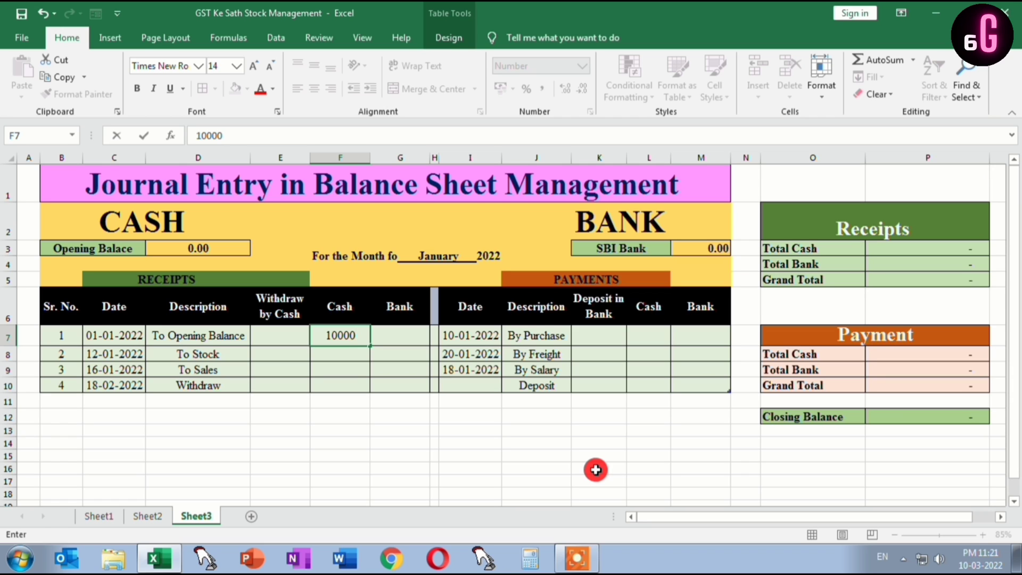
{"action": "key", "text": "Return"}
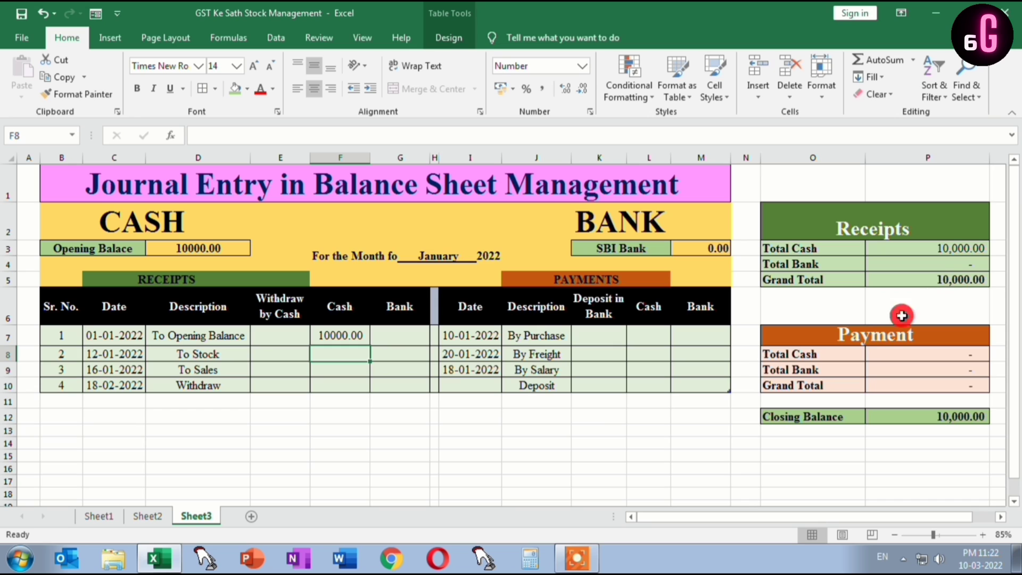
{"action": "left_click", "coordinate": [398, 340]}
{"action": "type", "text": "1"}
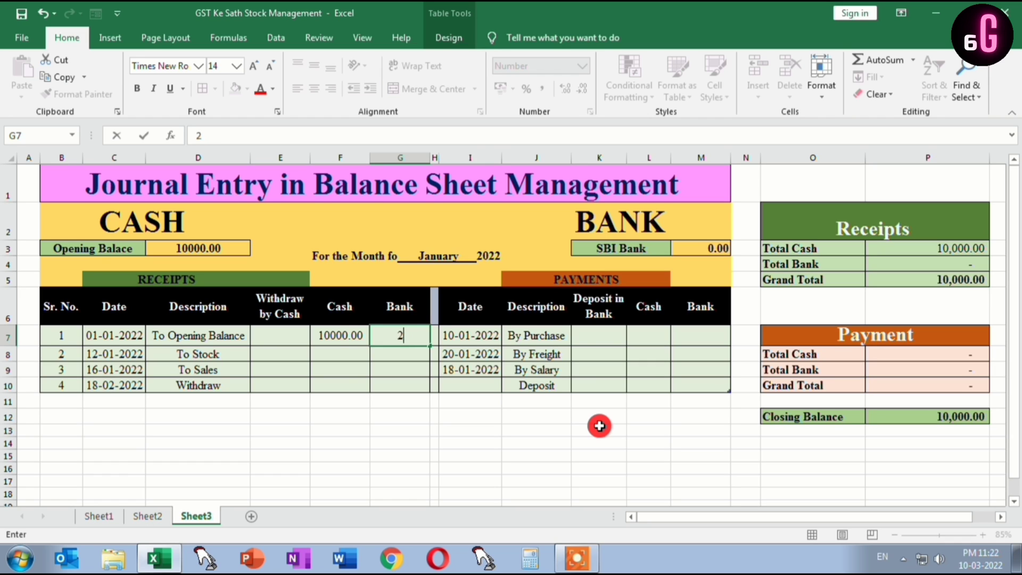
{"action": "type", "text": "0000"}
{"action": "key", "text": "Return"}
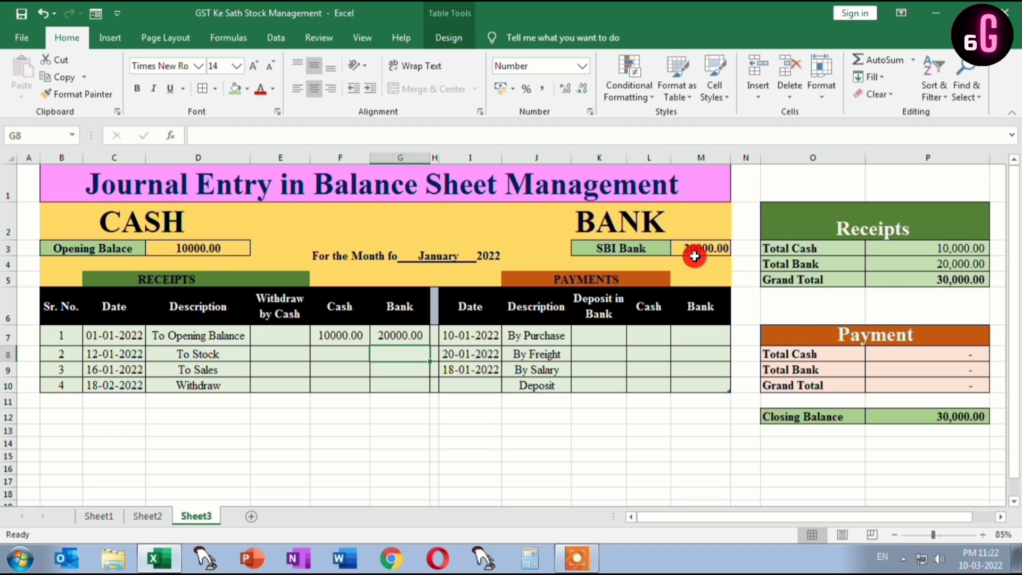
Mark the opening balances, receipt totals and closing balance with red arrows, then clear the annotations and dismiss the recorder
{"action": "key", "text": "F9"}
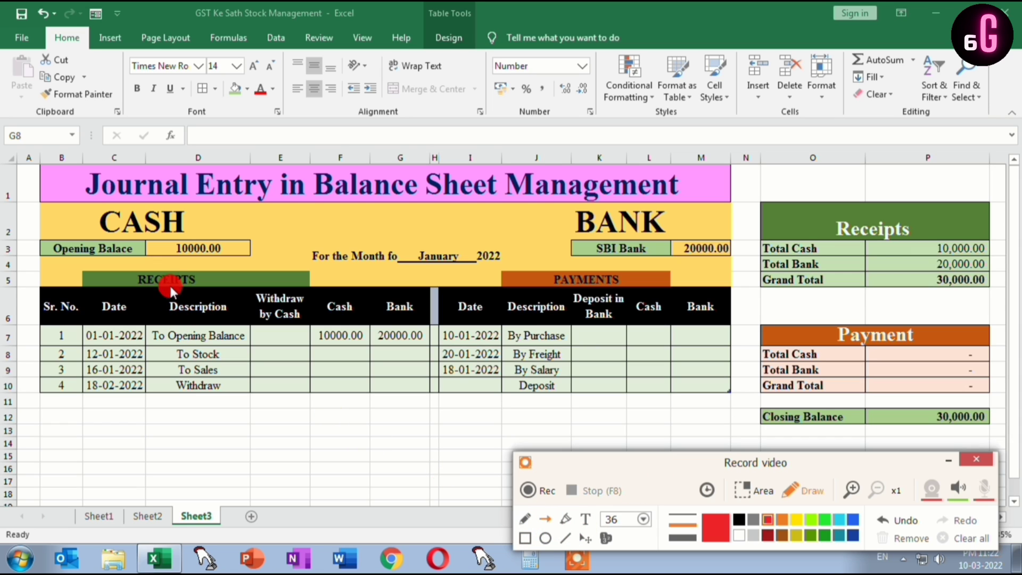
{"action": "left_click_drag", "start_coordinate": [171, 266], "coordinate": [196, 262]}
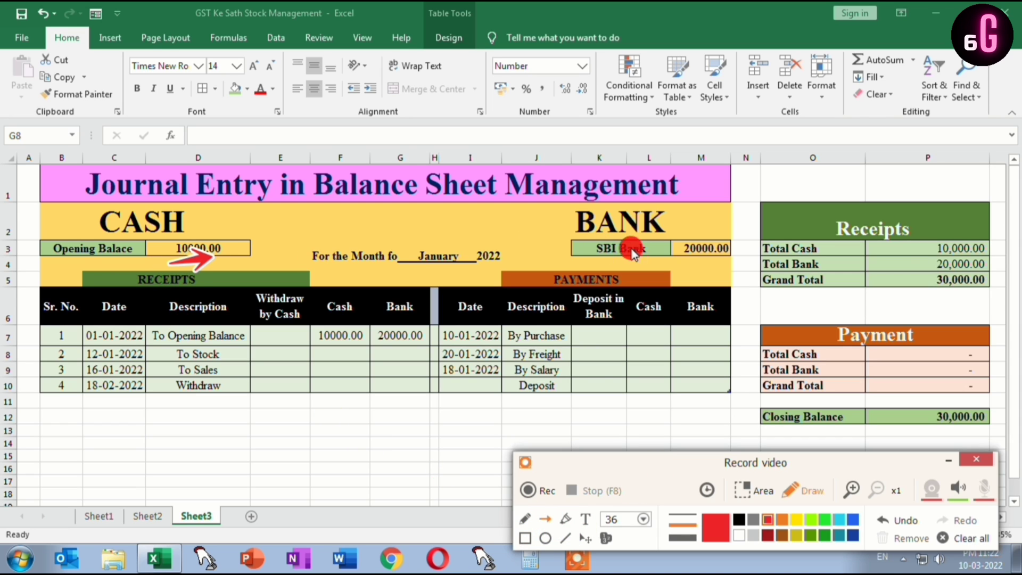
{"action": "left_click_drag", "start_coordinate": [685, 265], "coordinate": [708, 259]}
{"action": "left_click_drag", "start_coordinate": [924, 256], "coordinate": [945, 258]}
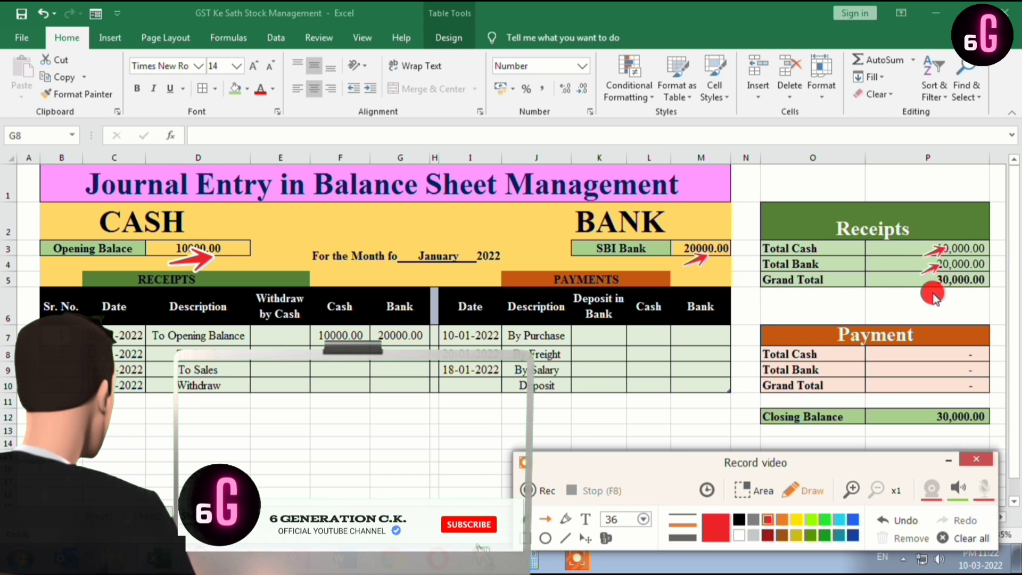
{"action": "left_click_drag", "start_coordinate": [932, 294], "coordinate": [958, 285]}
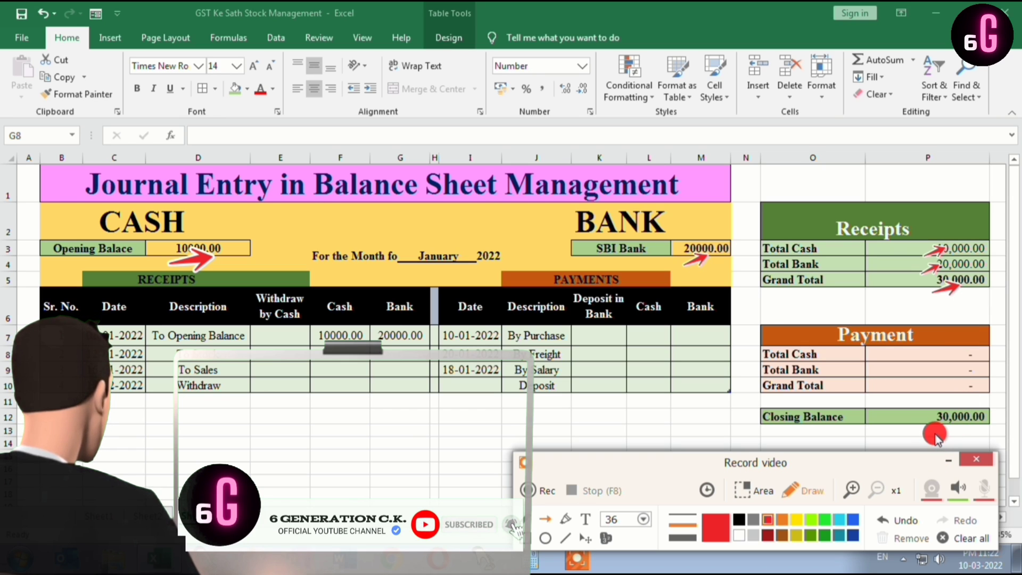
{"action": "left_click_drag", "start_coordinate": [936, 436], "coordinate": [963, 426]}
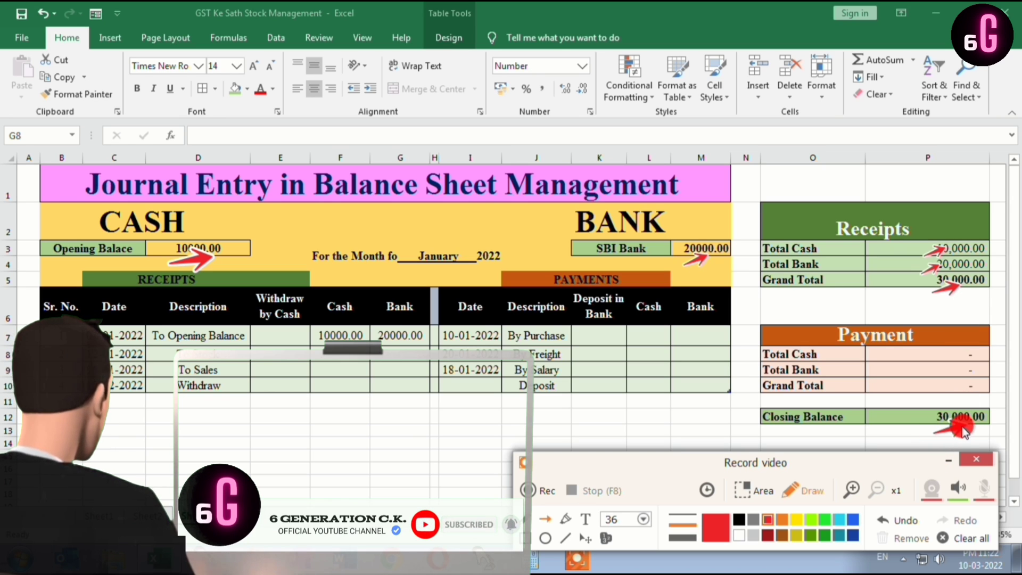
{"action": "left_click", "coordinate": [968, 499]}
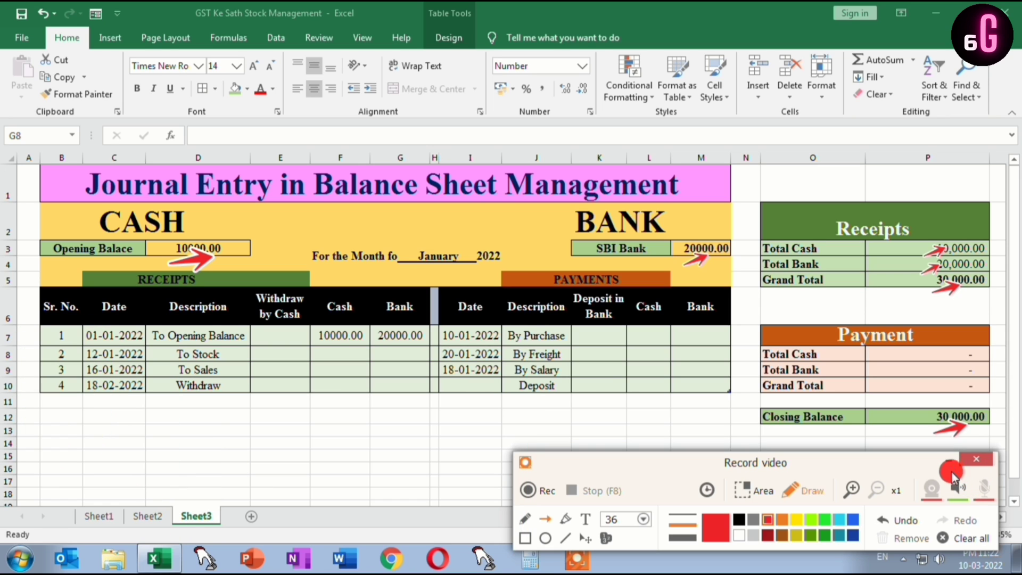
{"action": "left_click", "coordinate": [958, 538]}
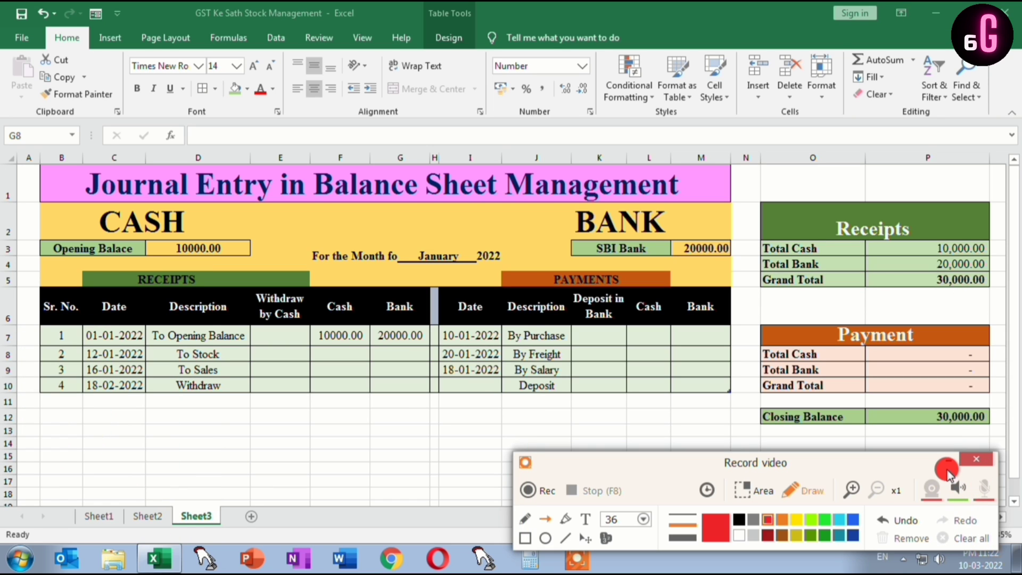
{"action": "left_click", "coordinate": [976, 458]}
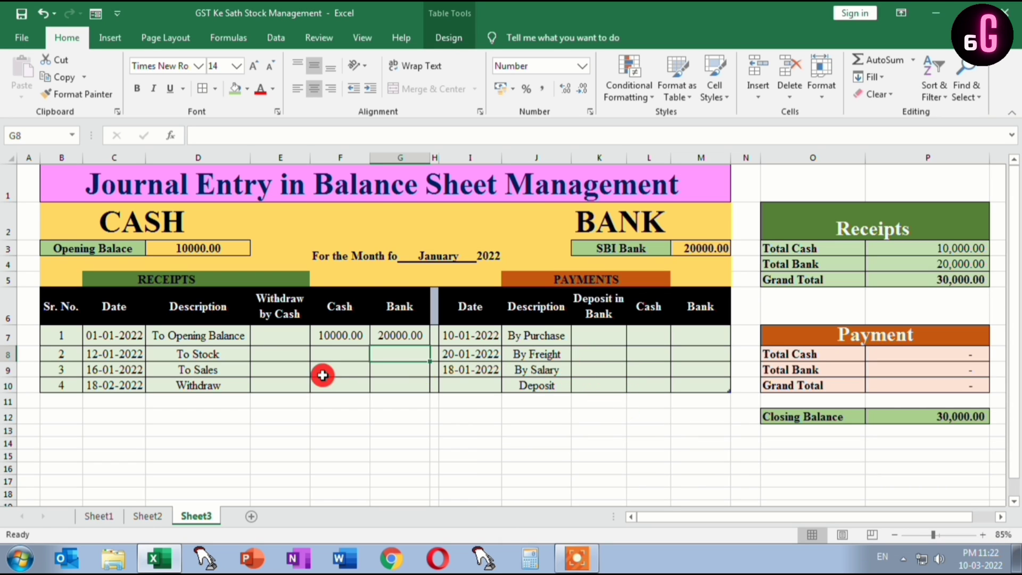
Enter 5000 as cash received for To Stock in F8 and 10000 as cash paid for By Purchase in L7
{"action": "left_click", "coordinate": [355, 356]}
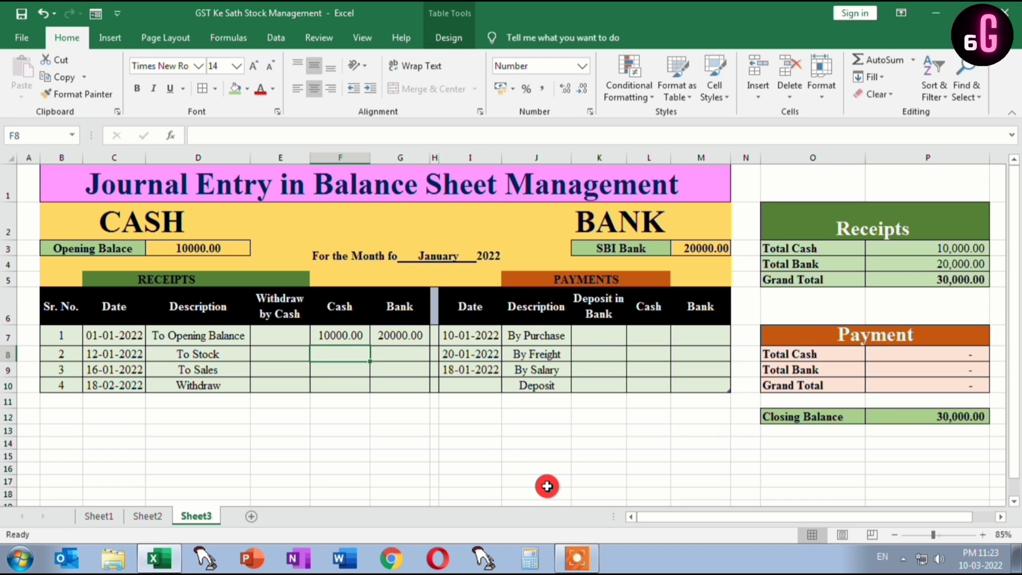
{"action": "type", "text": "5000"}
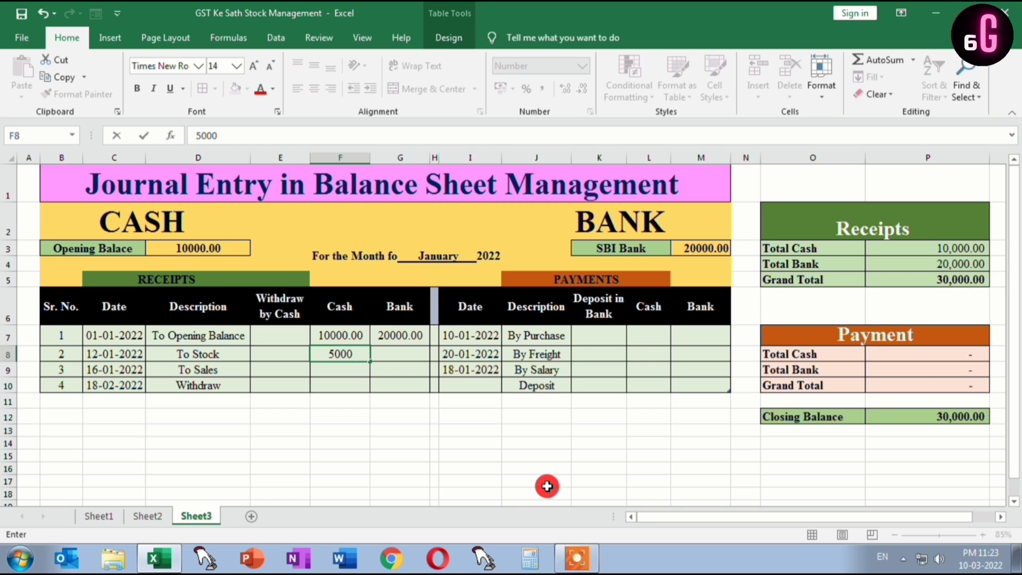
{"action": "key", "text": "Return"}
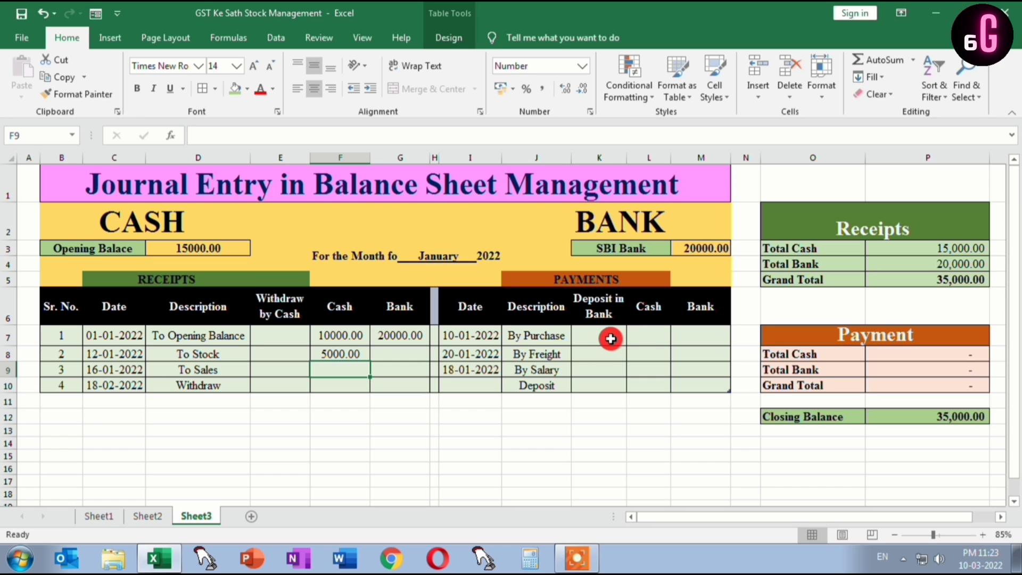
{"action": "left_click", "coordinate": [646, 336]}
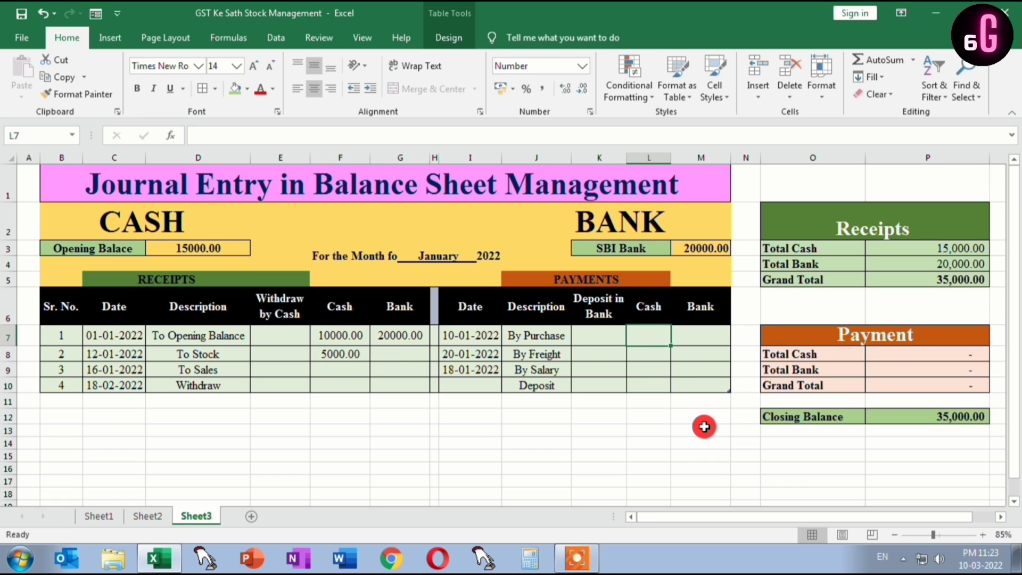
{"action": "type", "text": "10"}
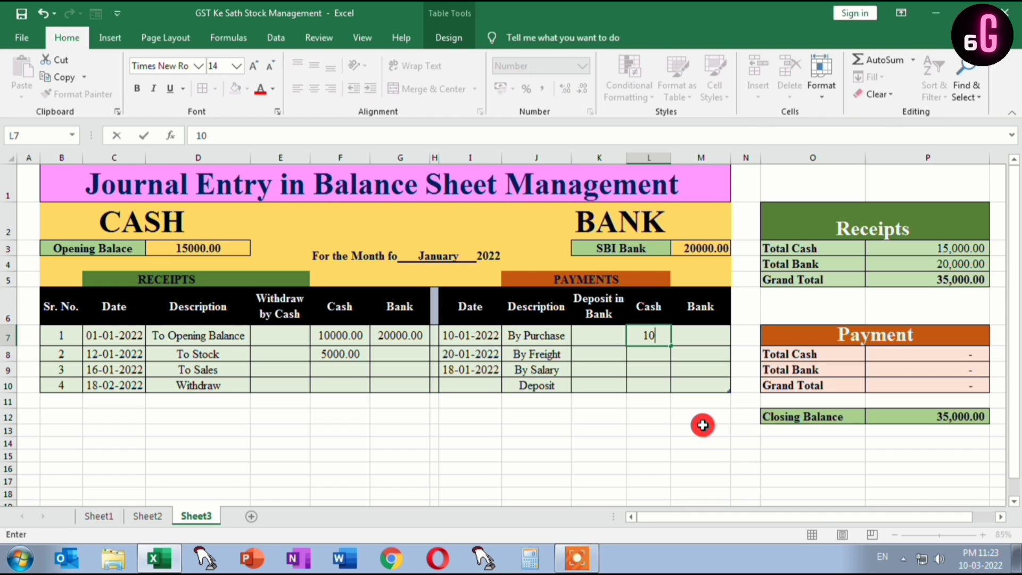
{"action": "type", "text": "000"}
{"action": "left_click", "coordinate": [632, 411]}
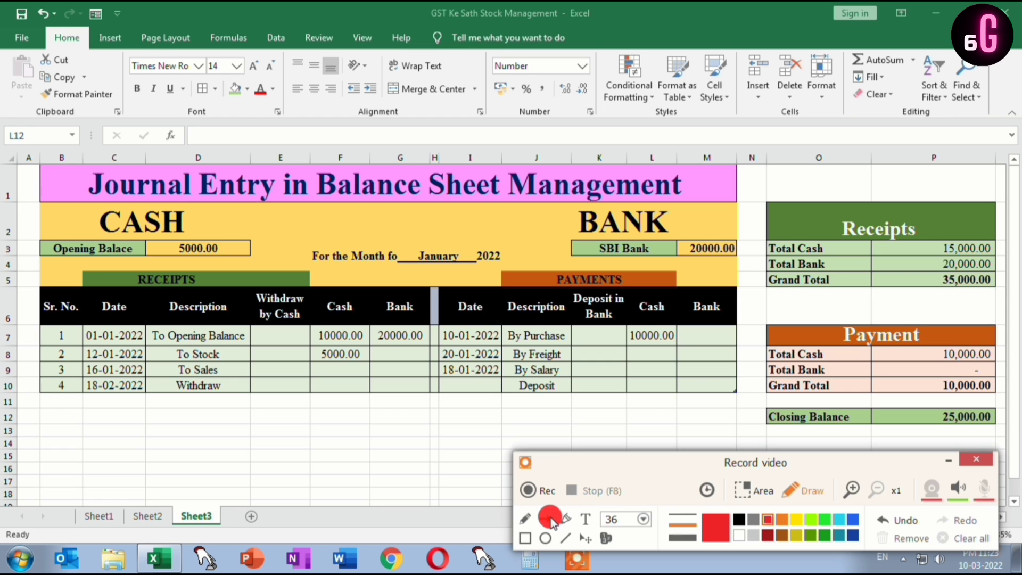
Point red arrows at the cash opening balance, payment total cash and closing balance, then clear the annotations and minimize the recorder
{"action": "left_click_drag", "start_coordinate": [194, 264], "coordinate": [222, 249]}
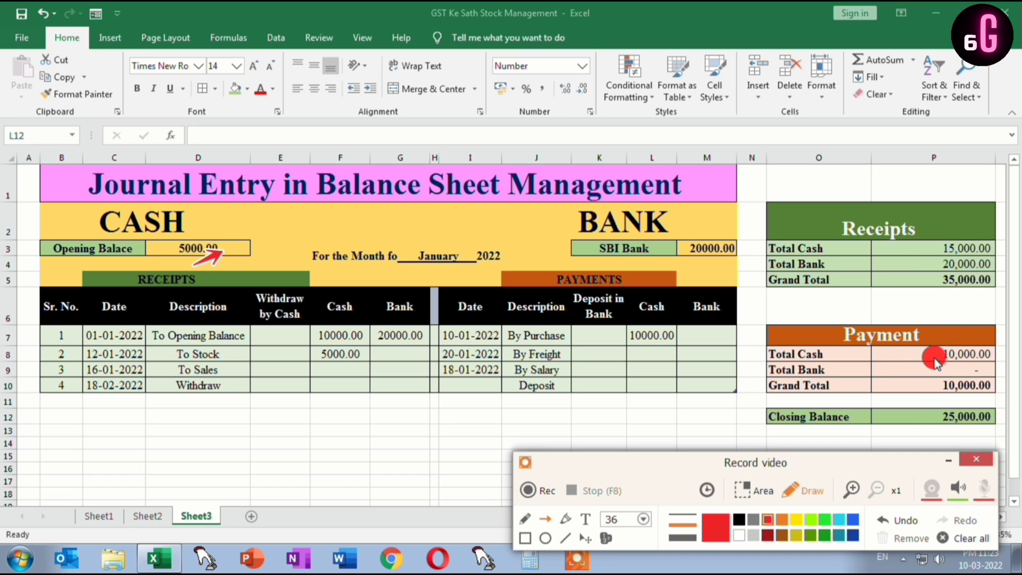
{"action": "left_click_drag", "start_coordinate": [917, 370], "coordinate": [947, 365]}
{"action": "left_click_drag", "start_coordinate": [962, 421], "coordinate": [964, 418]}
{"action": "left_click", "coordinate": [983, 538]}
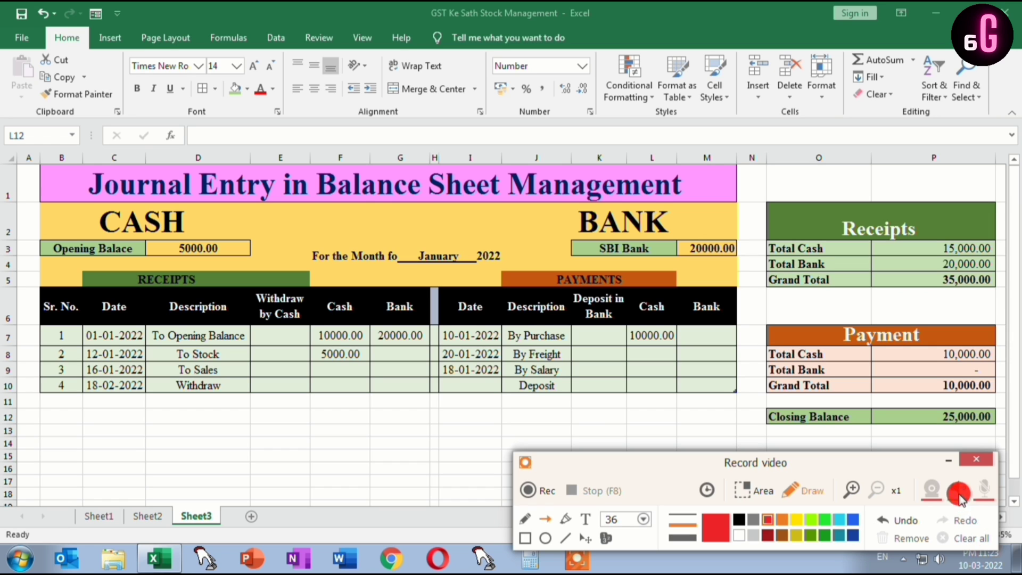
{"action": "left_click", "coordinate": [950, 463]}
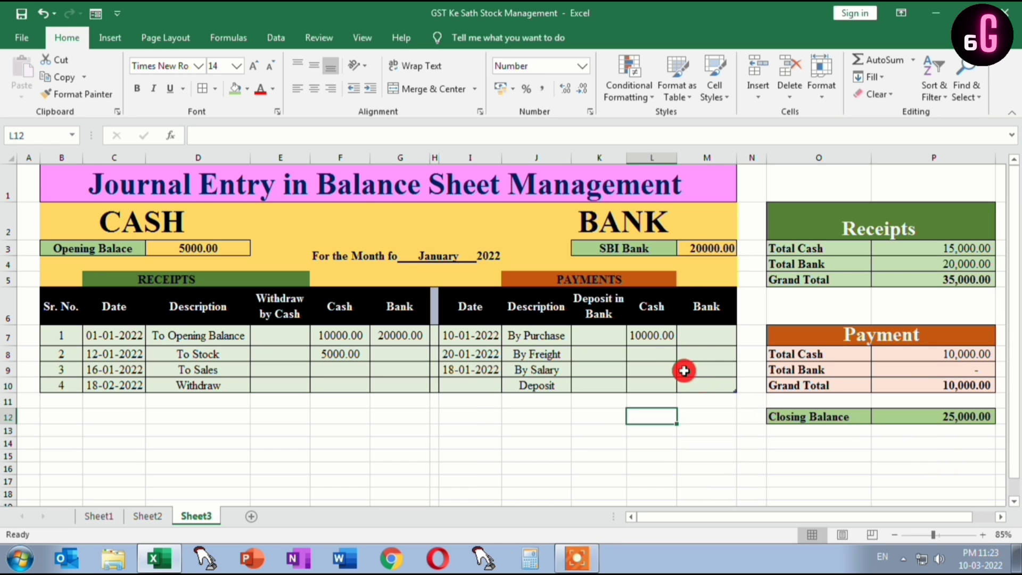
Enter 1000 as cash paid for By Freight in L8 and 2000 as Deposit in Bank for the Deposit row in K10
{"action": "left_click", "coordinate": [702, 354]}
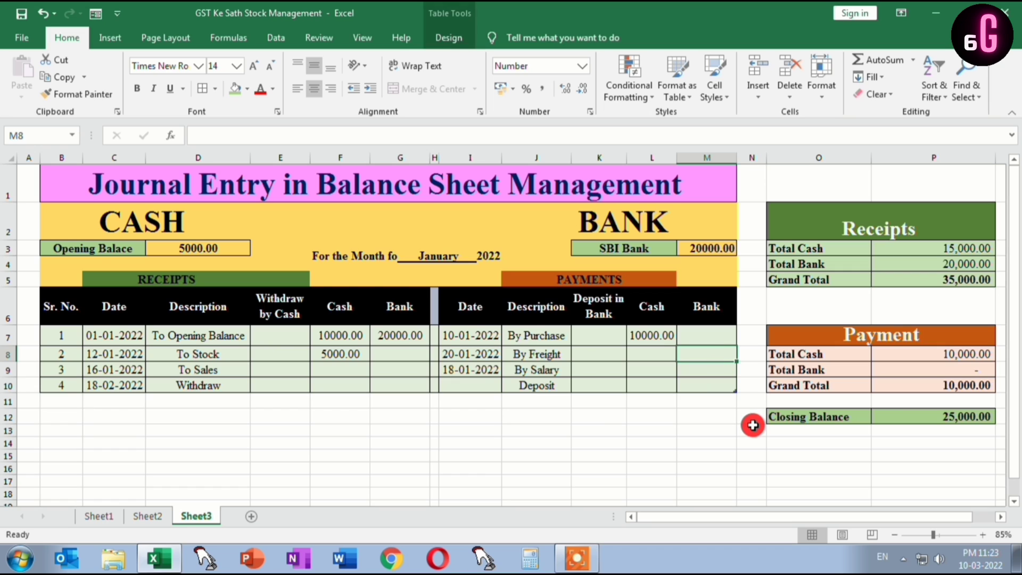
{"action": "left_click", "coordinate": [652, 352]}
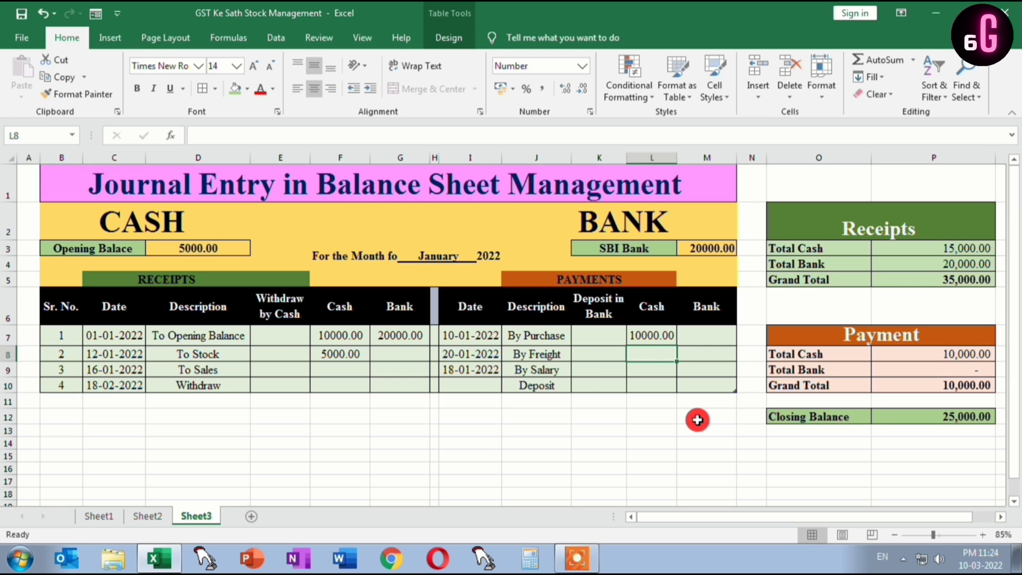
{"action": "type", "text": "10"}
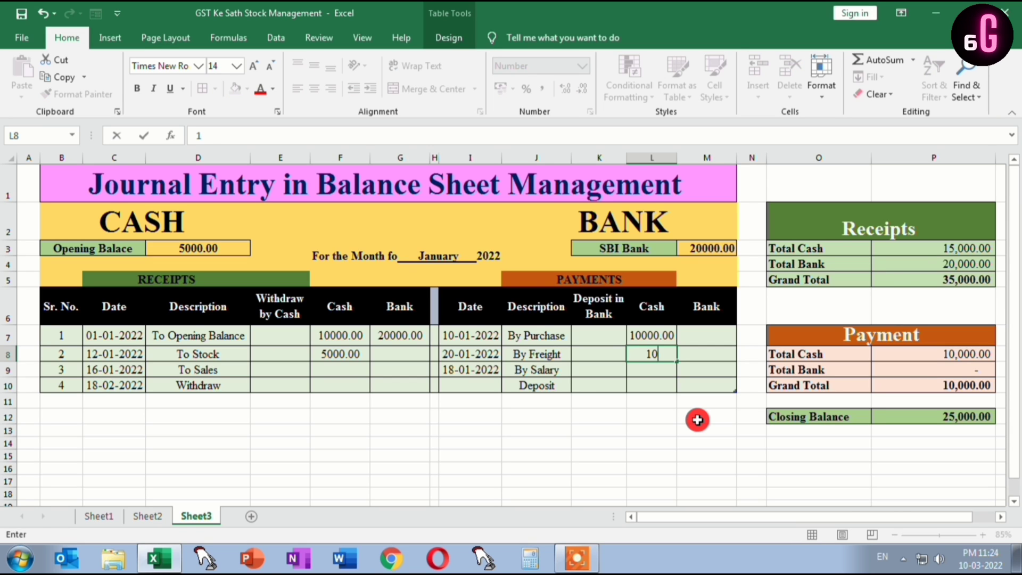
{"action": "type", "text": "00"}
{"action": "key", "text": "Return"}
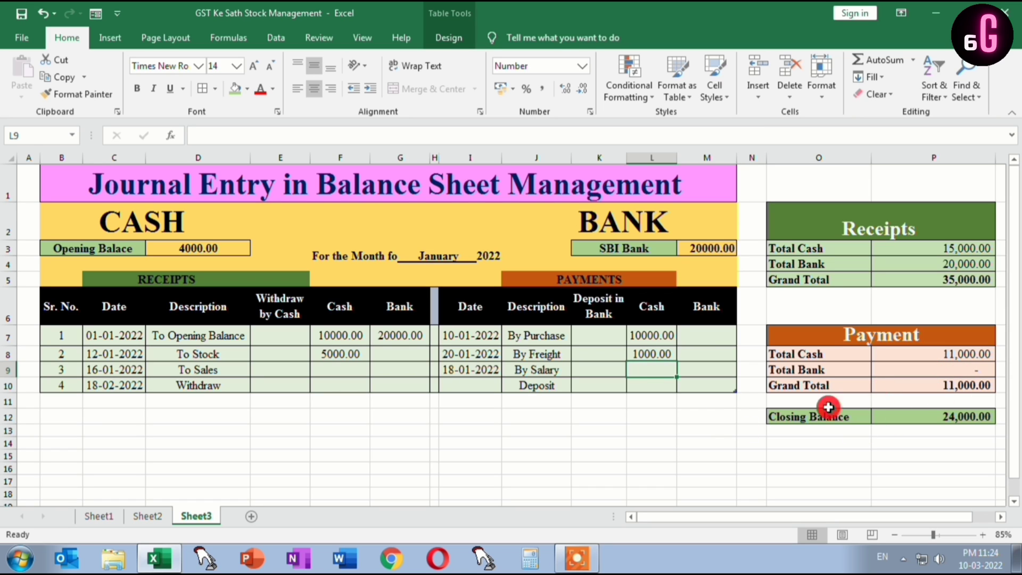
{"action": "left_click", "coordinate": [589, 385]}
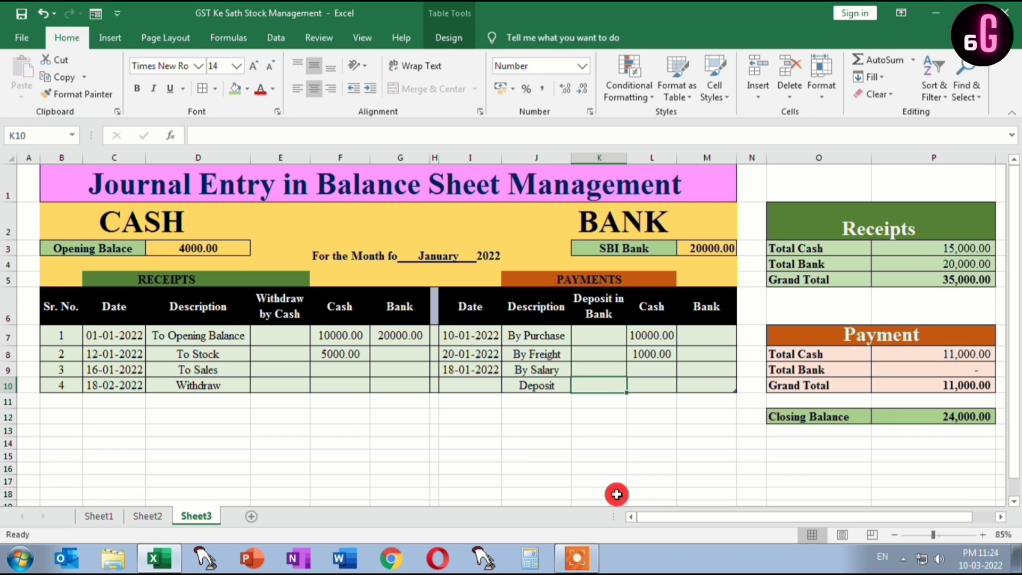
{"action": "type", "text": "2000"}
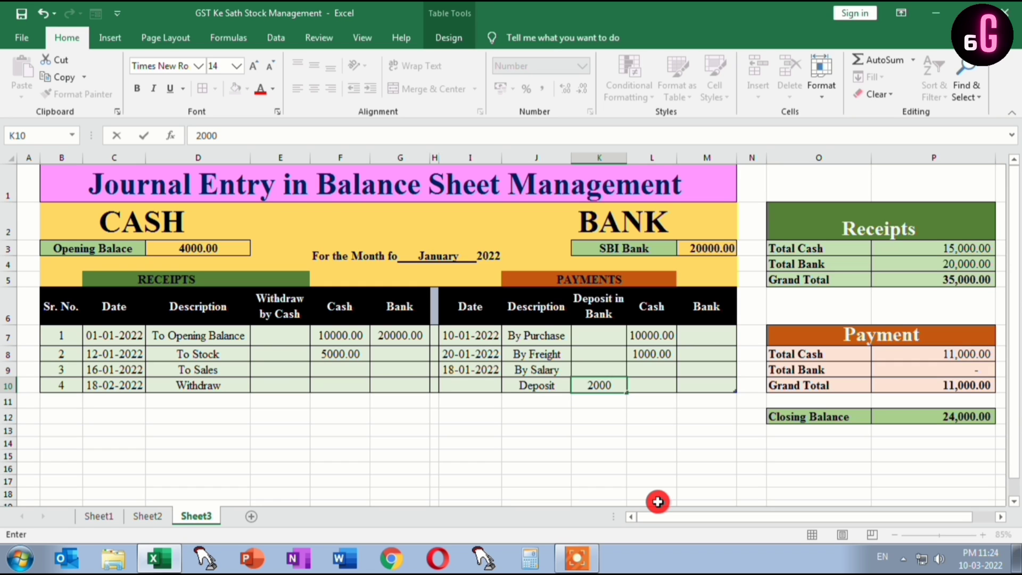
{"action": "key", "text": "Return"}
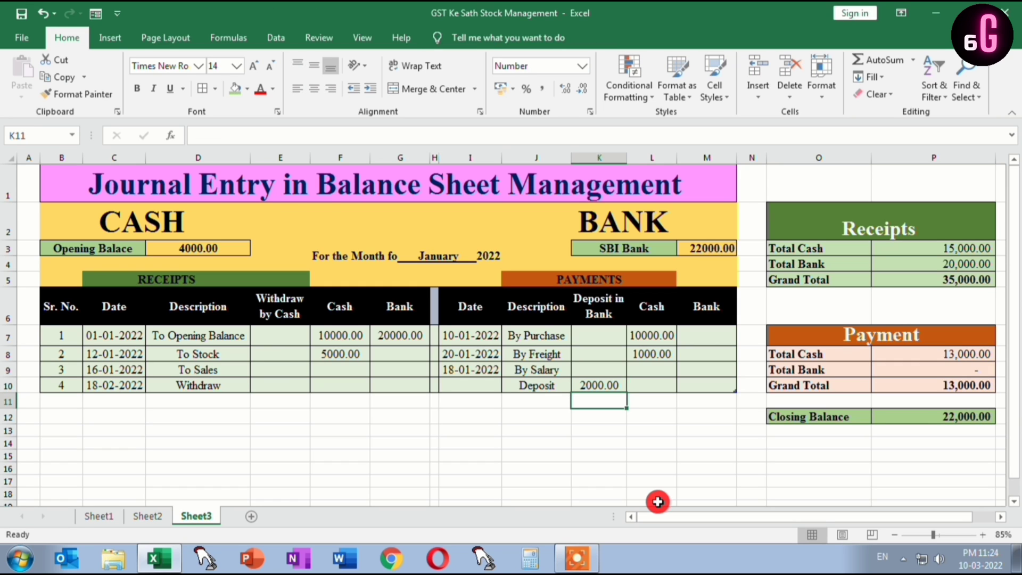
Extend the cash opening balance formula in D3 with -SUM(Table13[Deposit in Bank]) so that bank deposits are subtracted
{"action": "left_click", "coordinate": [596, 387]}
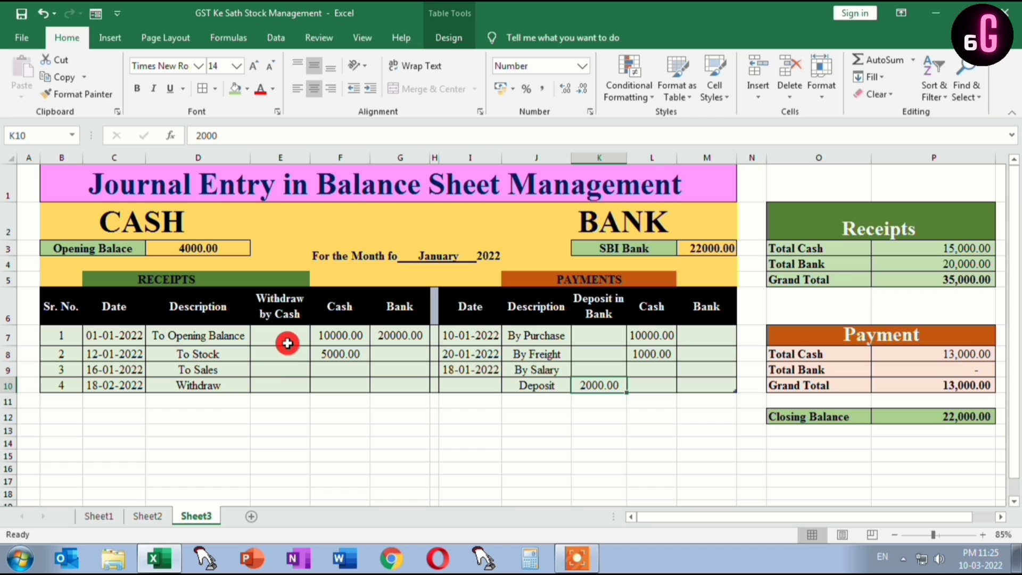
{"action": "left_click", "coordinate": [599, 335]}
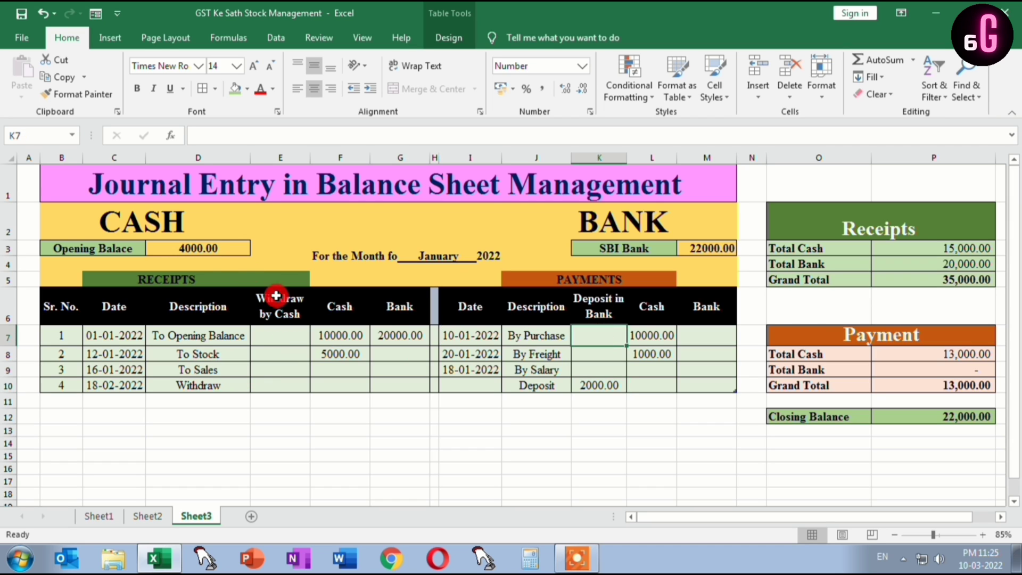
{"action": "left_click", "coordinate": [210, 249]}
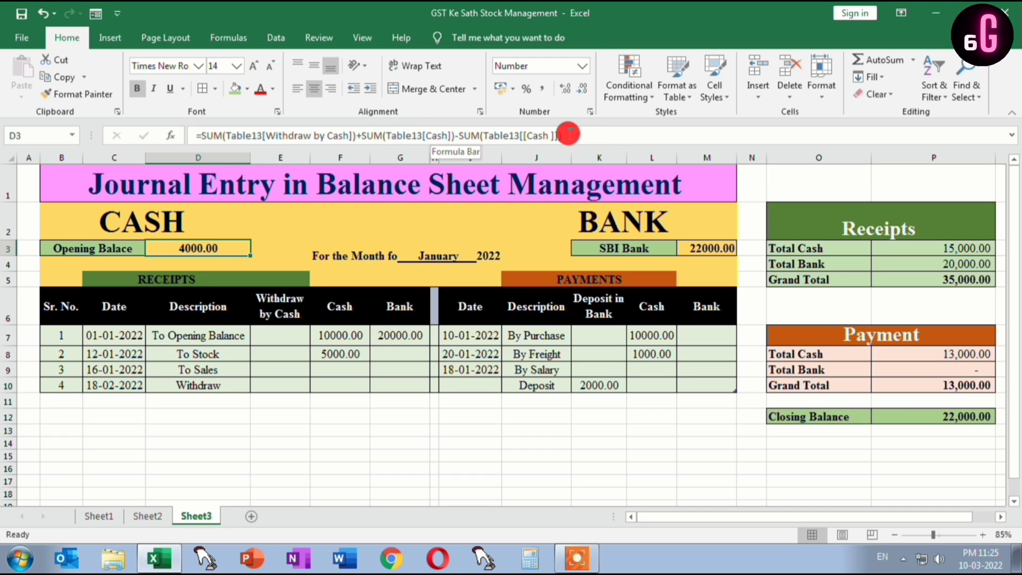
{"action": "left_click", "coordinate": [567, 135]}
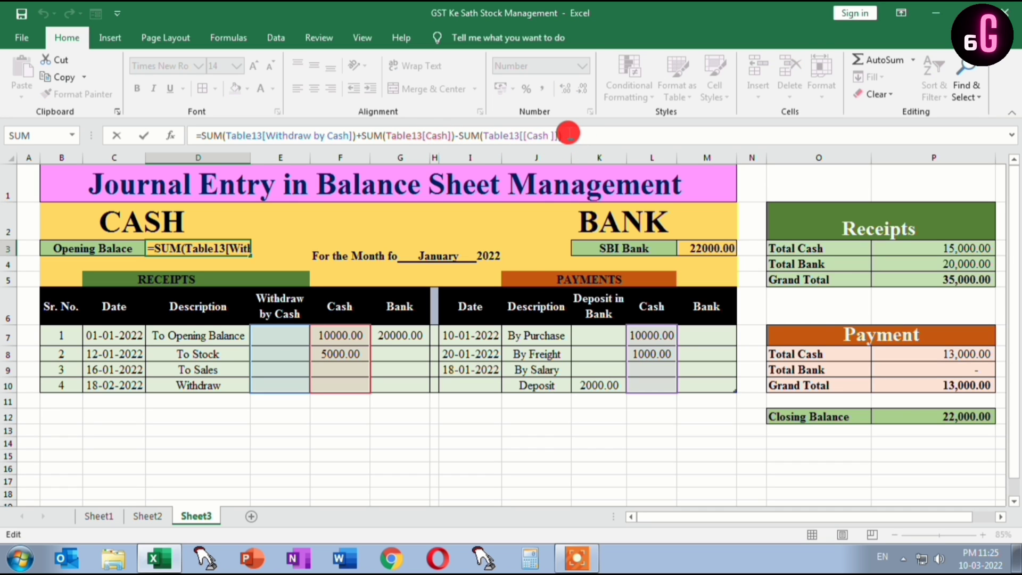
{"action": "type", "text": "-SUM("}
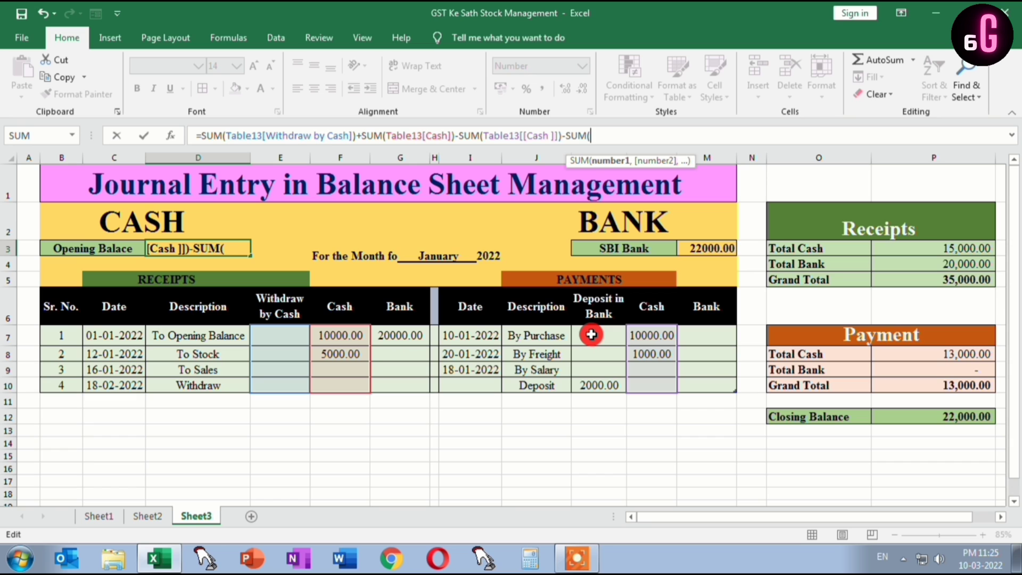
{"action": "left_click_drag", "start_coordinate": [590, 334], "coordinate": [598, 382]}
{"action": "type", "text": ")"}
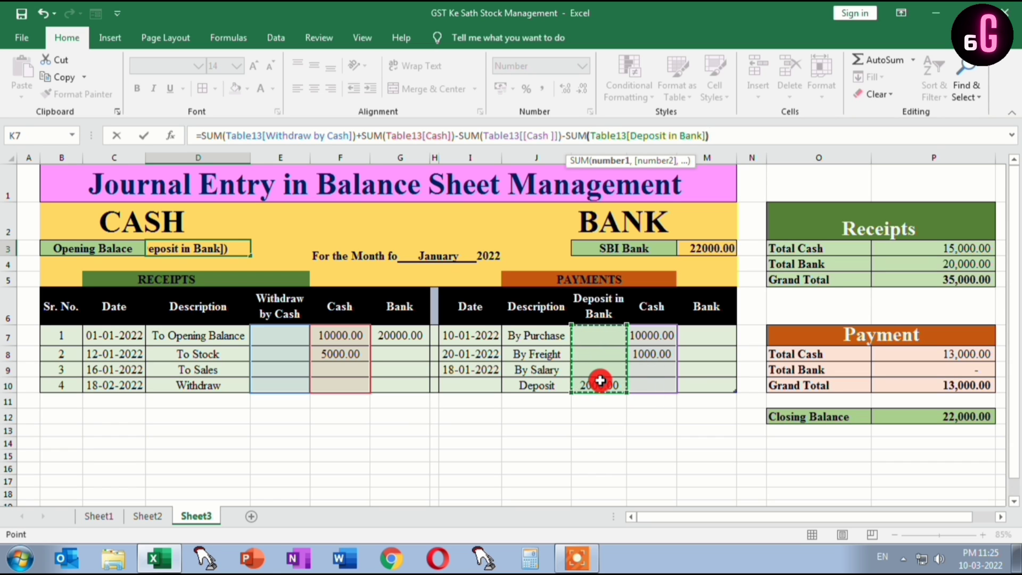
{"action": "key", "text": "Return"}
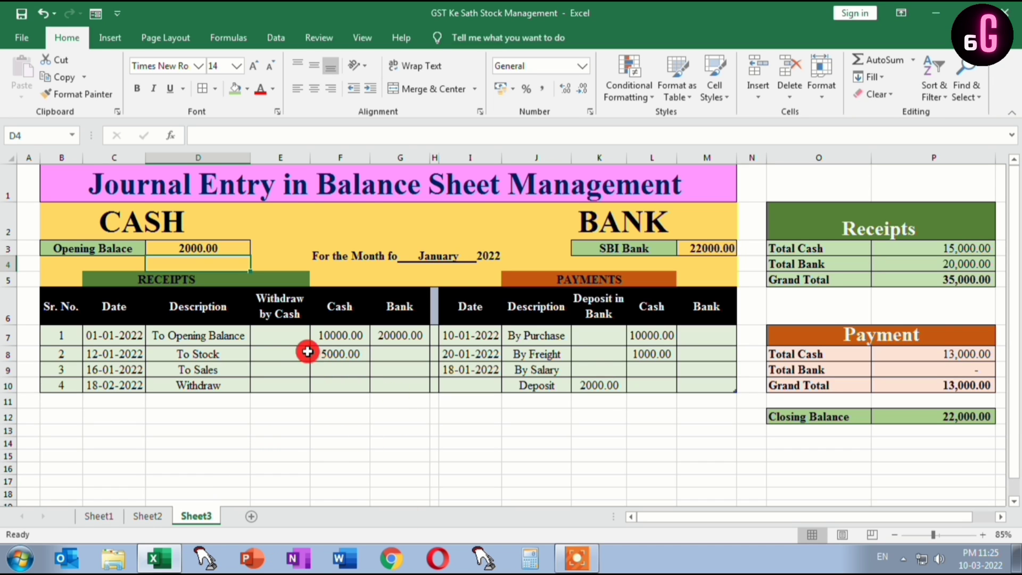
Clear the receipt cash and bank amounts in F7:G10 and the payment deposit and cash amounts in K7:L10
{"action": "left_click", "coordinate": [334, 339]}
{"action": "left_click_drag", "start_coordinate": [334, 339], "coordinate": [389, 387]}
{"action": "key", "text": "Delete"}
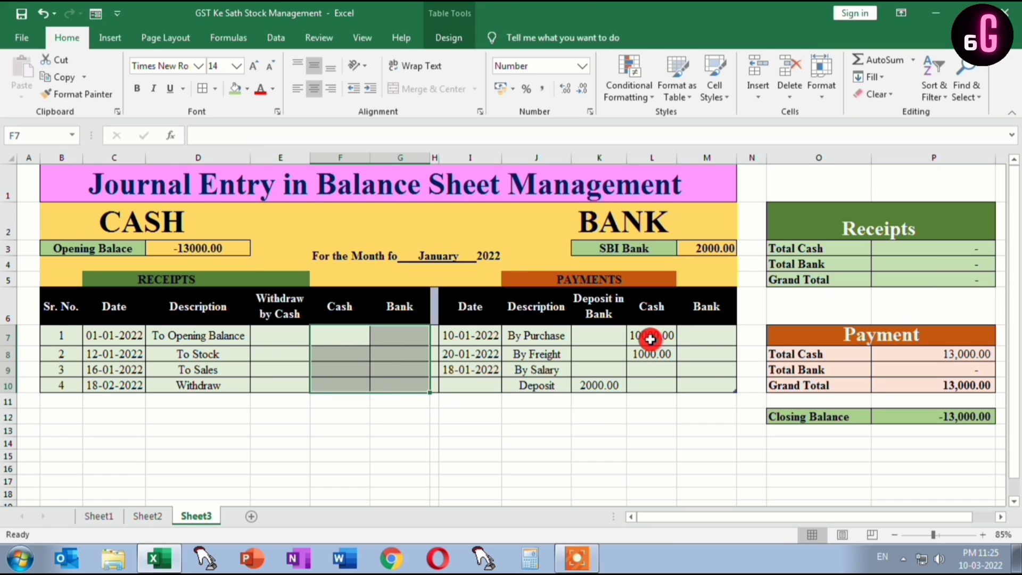
{"action": "left_click_drag", "start_coordinate": [592, 338], "coordinate": [656, 379]}
{"action": "key", "text": "Delete"}
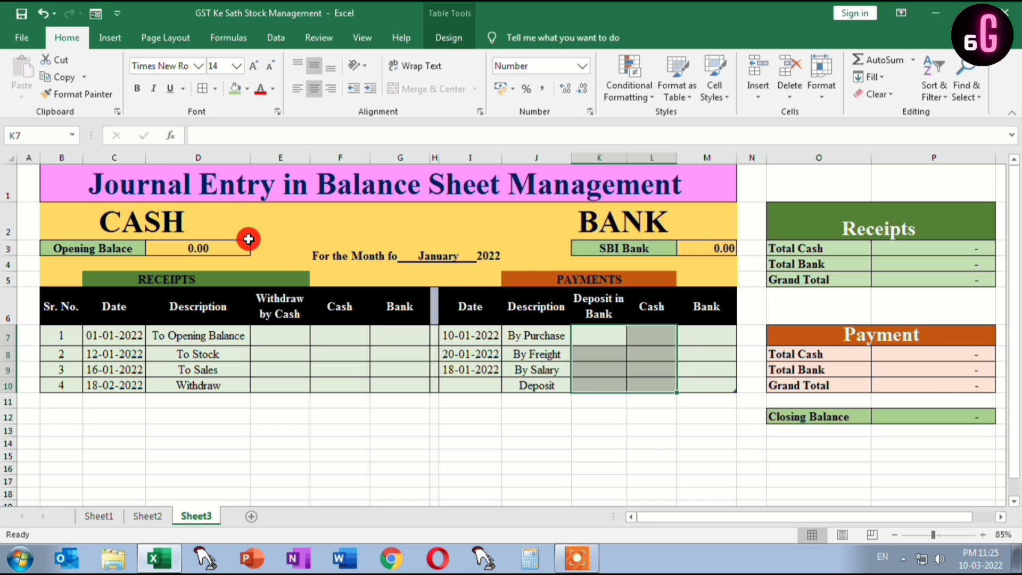
Delete the cash opening balance formula in D3 and the SBI Bank balance formula in M3
{"action": "left_click", "coordinate": [223, 251]}
{"action": "key", "text": "Delete"}
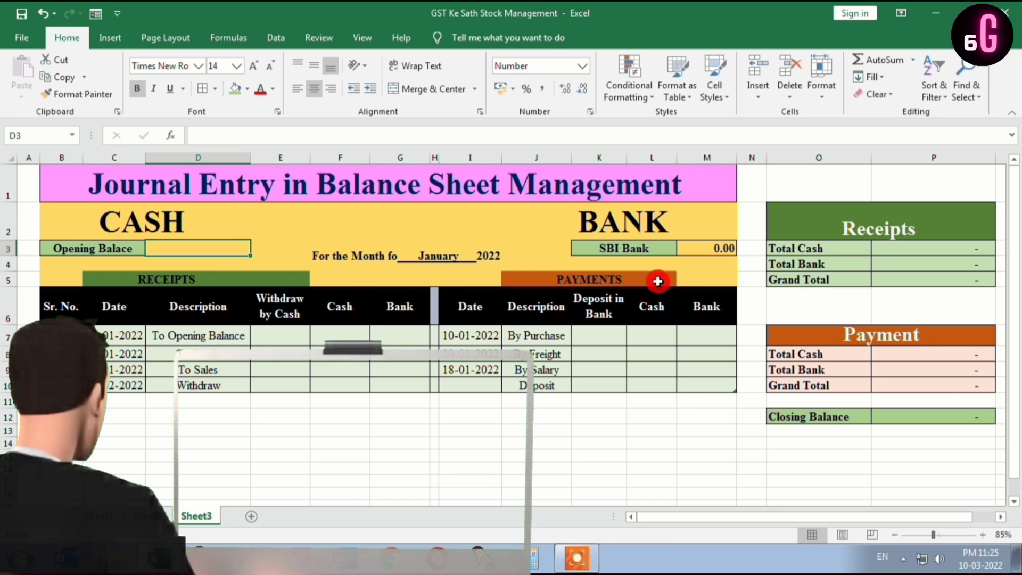
{"action": "left_click", "coordinate": [703, 249]}
{"action": "key", "text": "Delete"}
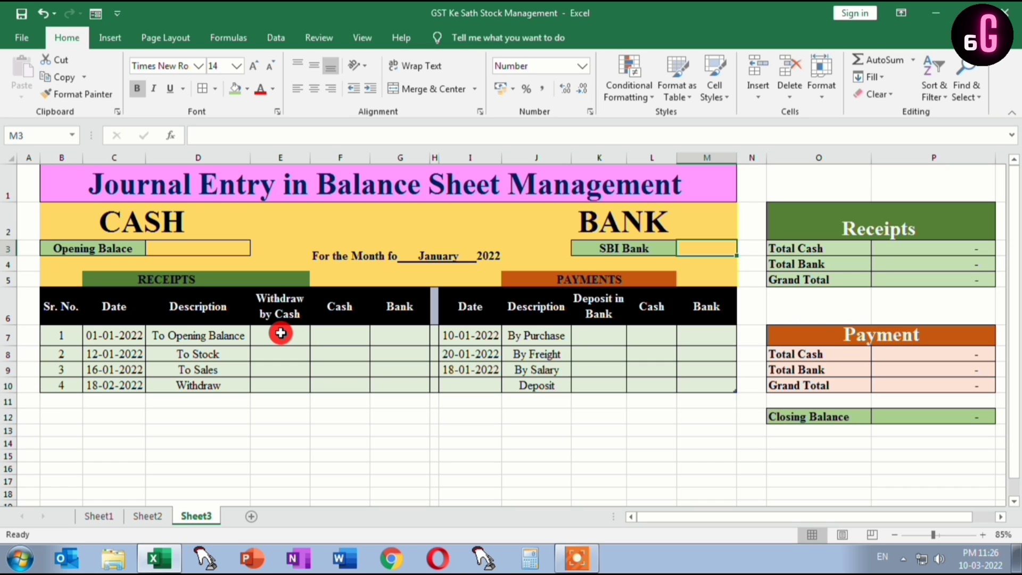
Start the cash opening balance formula in D3 with =SUM(Table13[Withdraw by Cash])+SUM(Table13[Cash])
{"action": "left_click", "coordinate": [187, 248]}
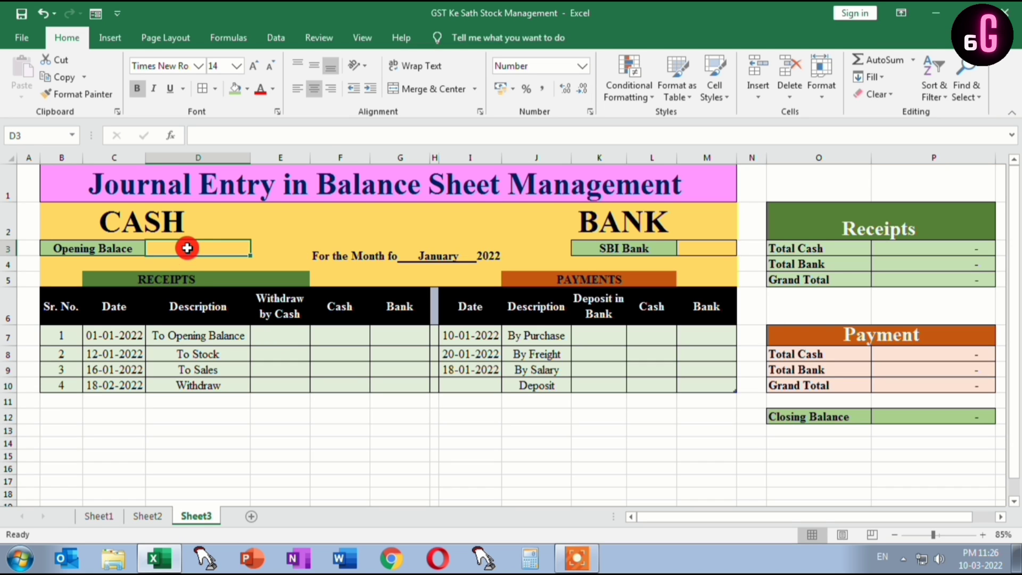
{"action": "type", "text": "=SUM("}
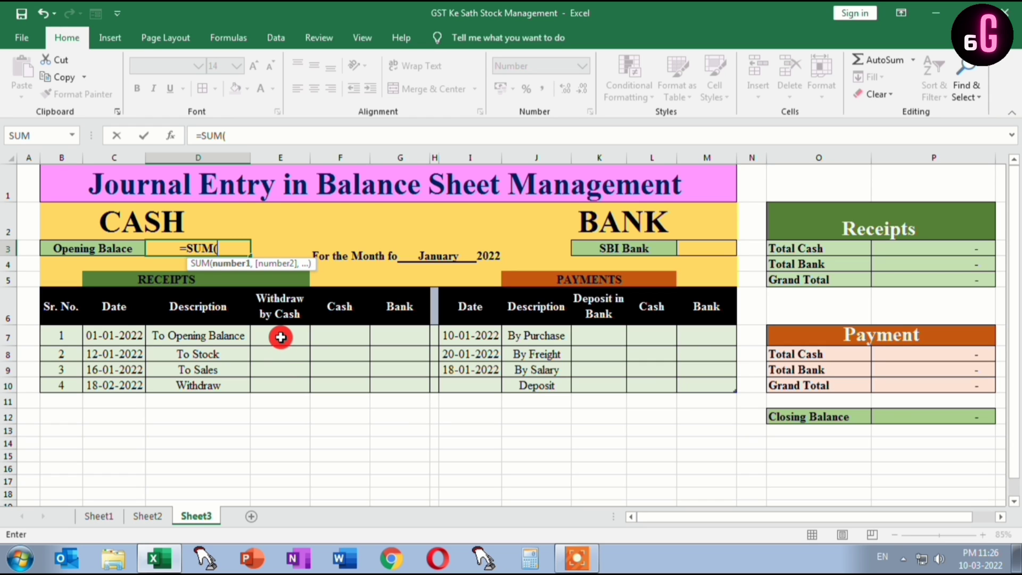
{"action": "left_click_drag", "start_coordinate": [281, 337], "coordinate": [286, 382]}
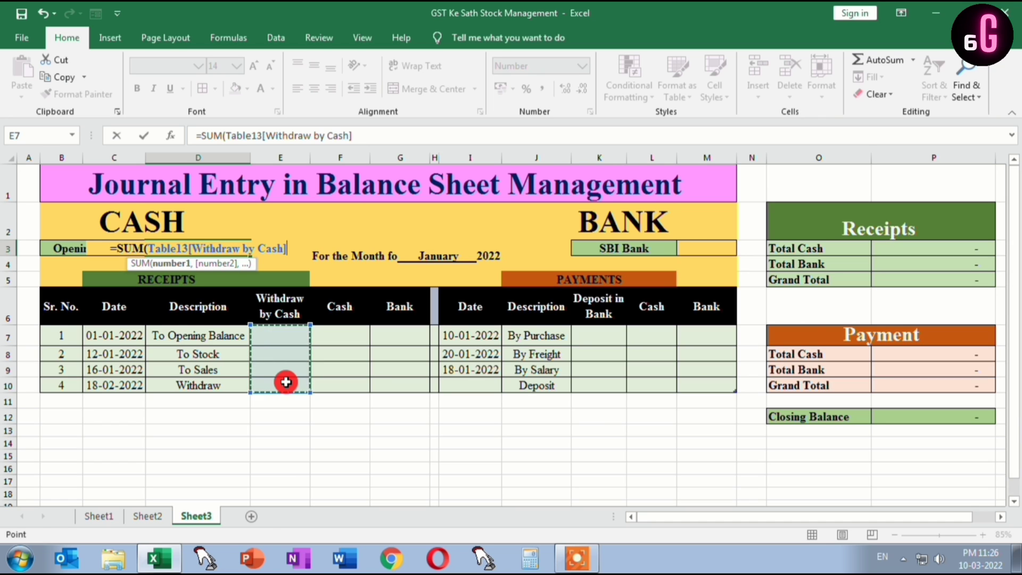
{"action": "type", "text": ")+"}
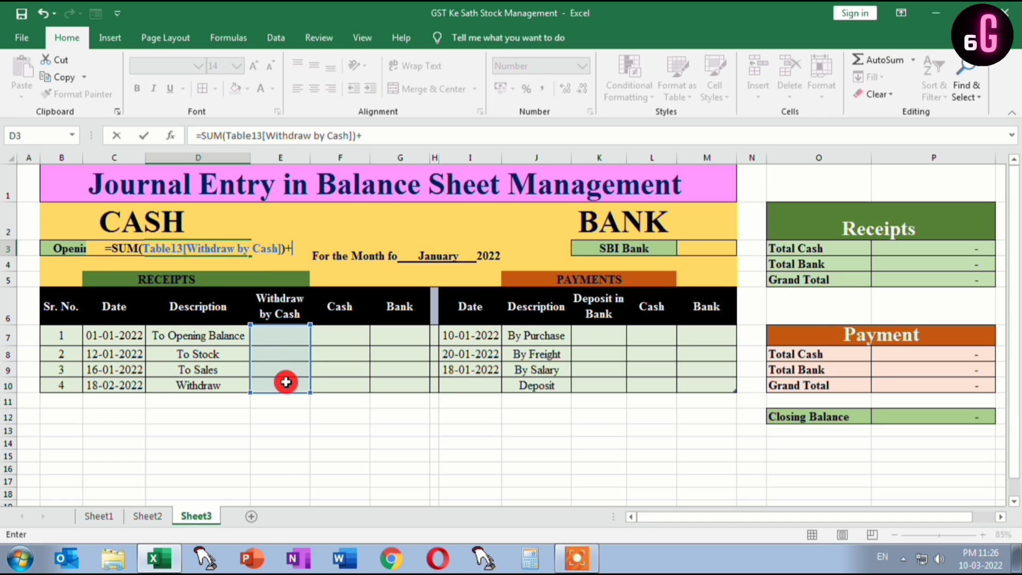
{"action": "type", "text": "SUM("}
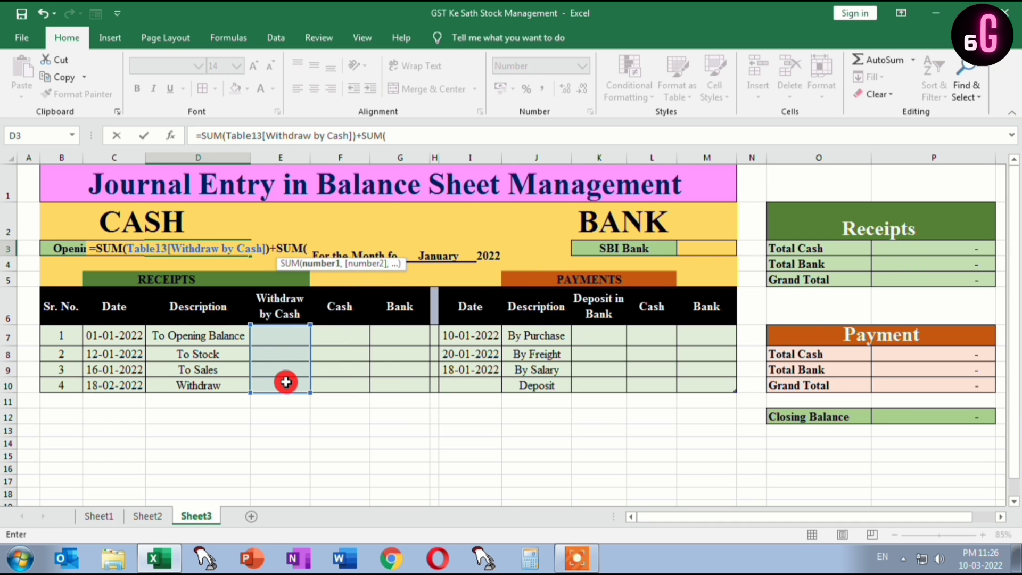
{"action": "left_click_drag", "start_coordinate": [335, 331], "coordinate": [342, 381]}
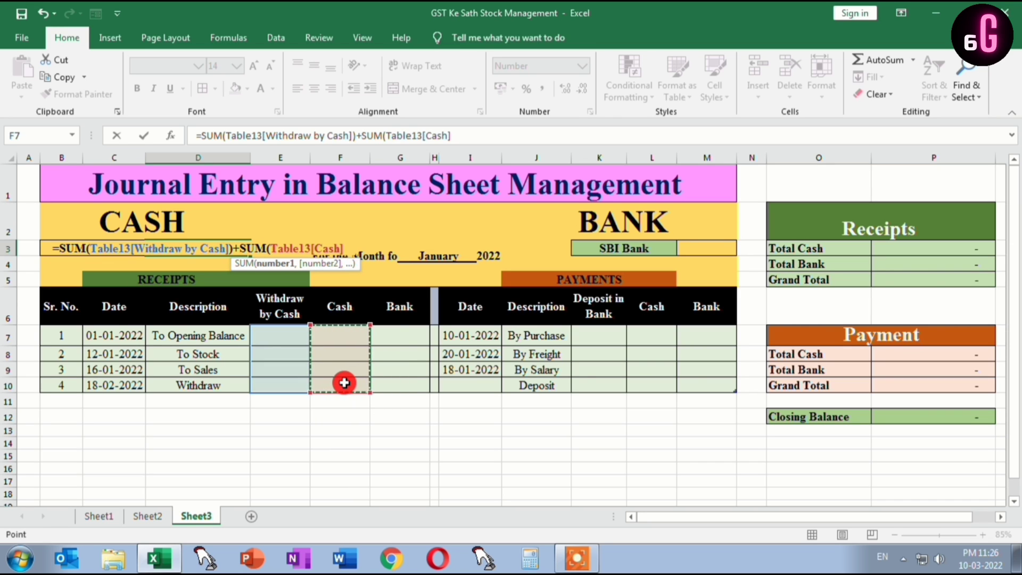
{"action": "type", "text": ")"}
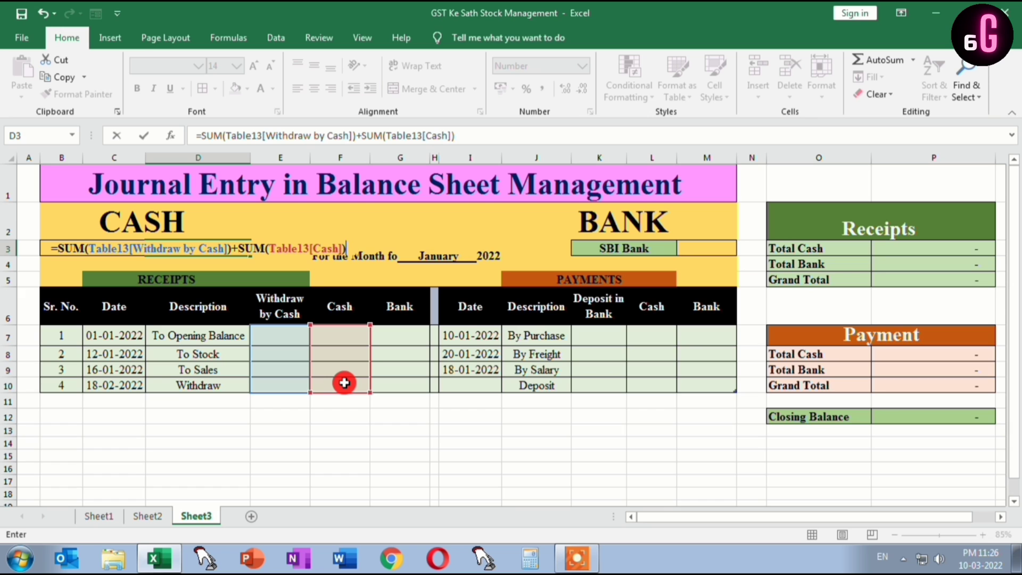
Complete the D3 formula by subtracting payments with -SUM(Table13[Deposit in Bank])-SUM(Table13[[Cash ]])
{"action": "type", "text": "-"}
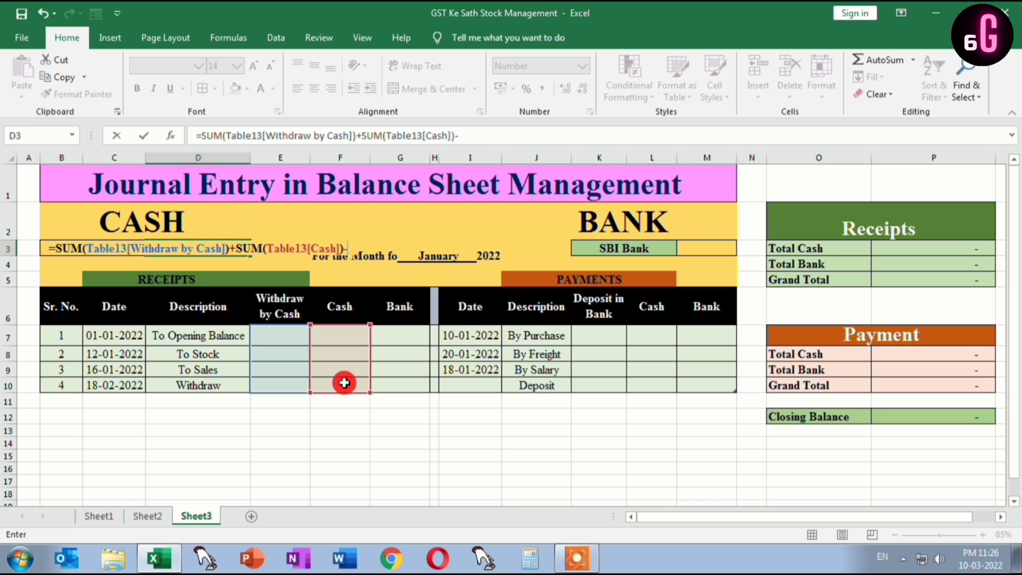
{"action": "type", "text": "SUM("}
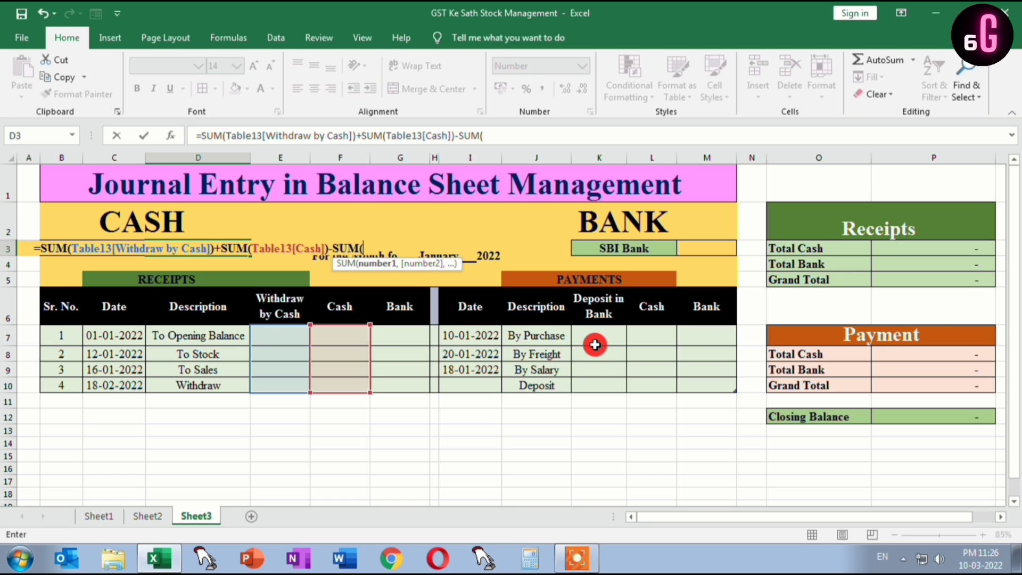
{"action": "left_click_drag", "start_coordinate": [593, 335], "coordinate": [597, 380]}
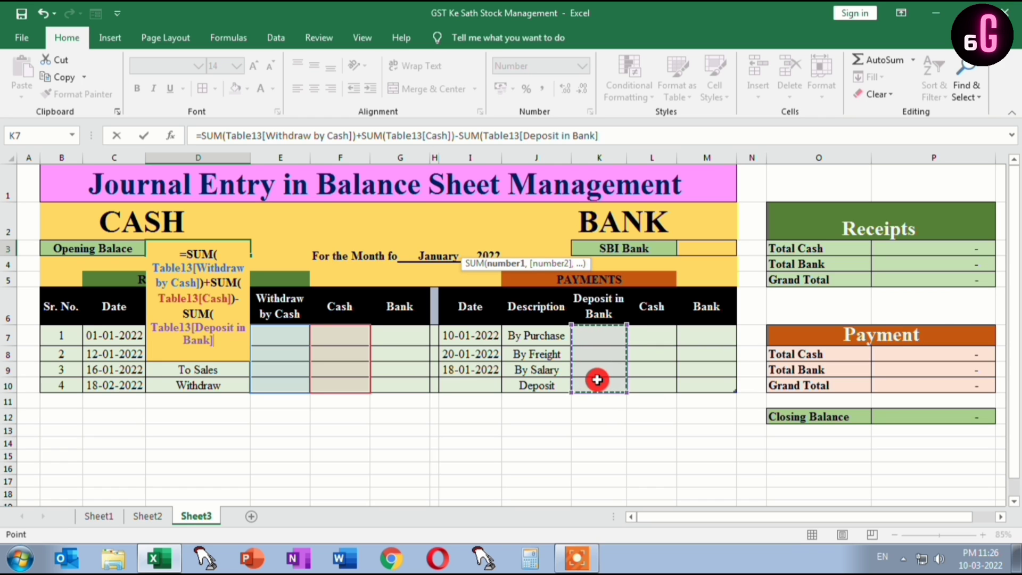
{"action": "type", "text": ")"}
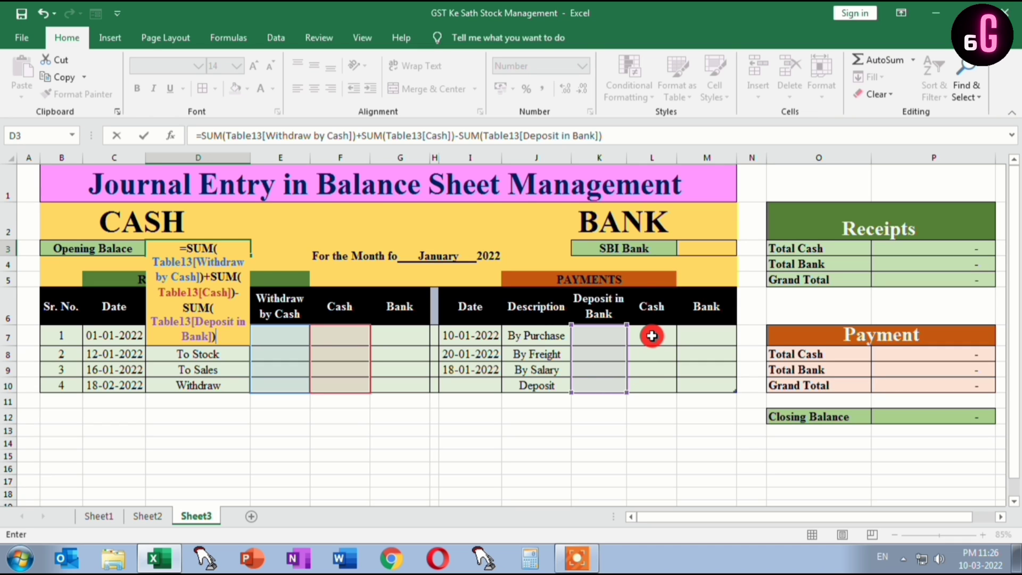
{"action": "type", "text": "-SUM("}
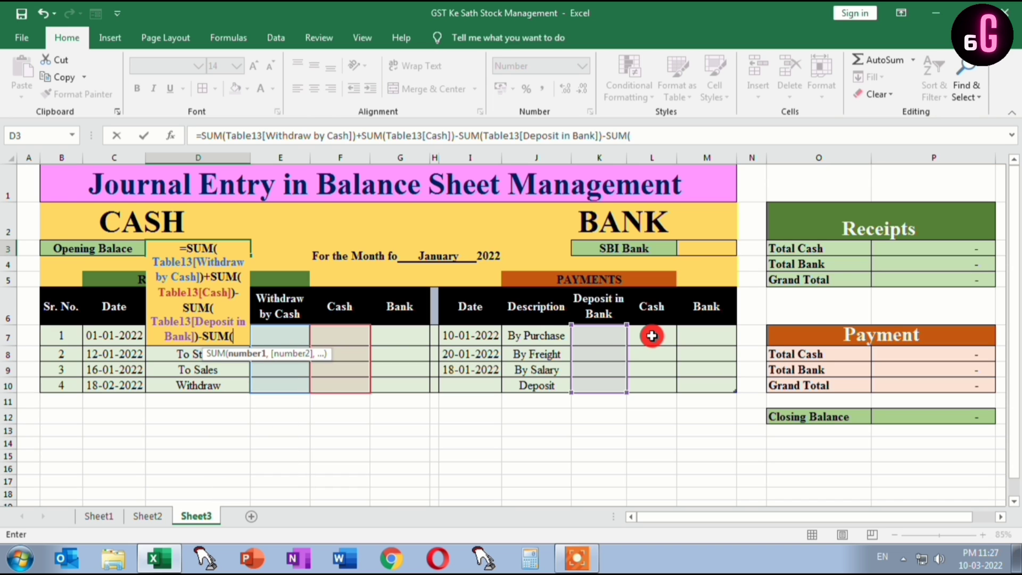
{"action": "left_click_drag", "start_coordinate": [651, 335], "coordinate": [658, 378]}
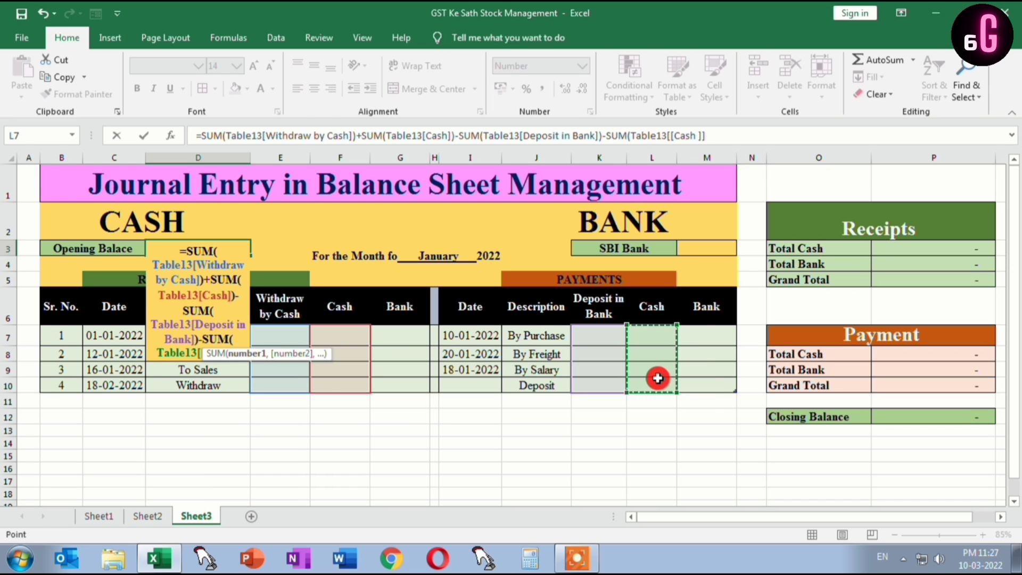
{"action": "type", "text": ")"}
{"action": "key", "text": "Return"}
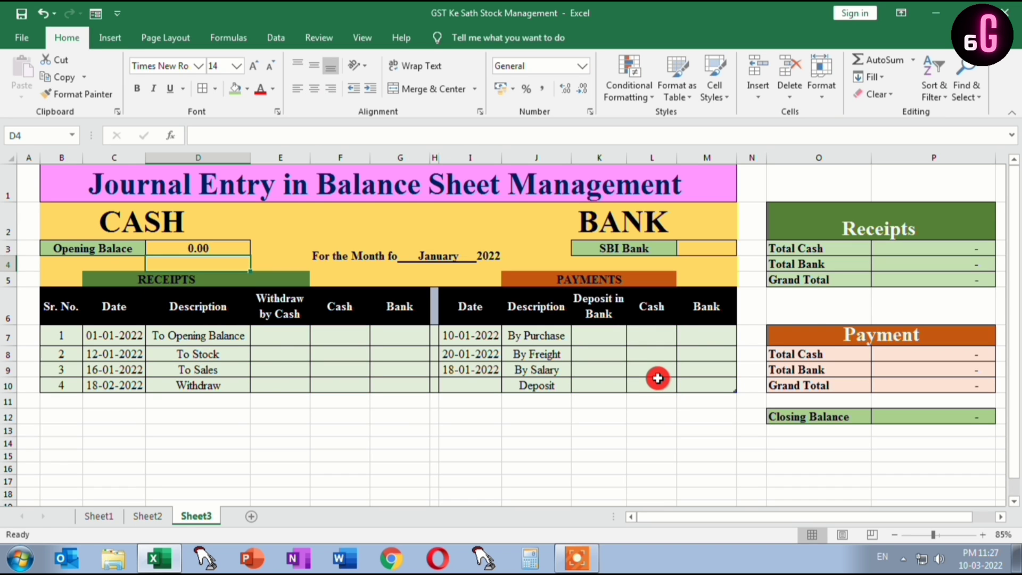
Enter the SBI Bank balance formula in M3 as =SUM(Table13[Bank])+SUM(Table13[Deposit in Bank])-SUM(Table13[[Bank ]])
{"action": "left_click", "coordinate": [716, 249]}
{"action": "type", "text": "=sum("}
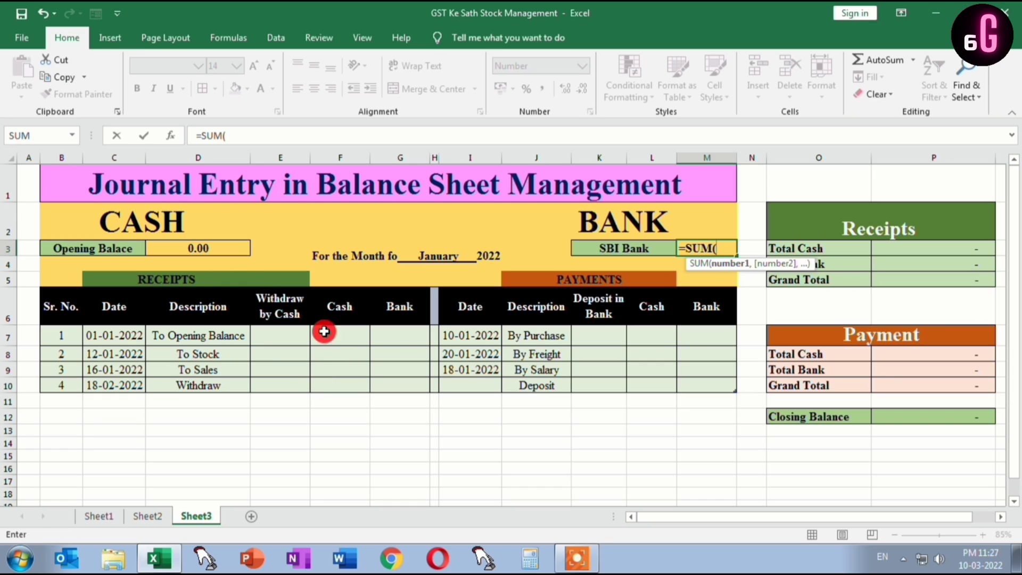
{"action": "left_click_drag", "start_coordinate": [390, 334], "coordinate": [391, 384]}
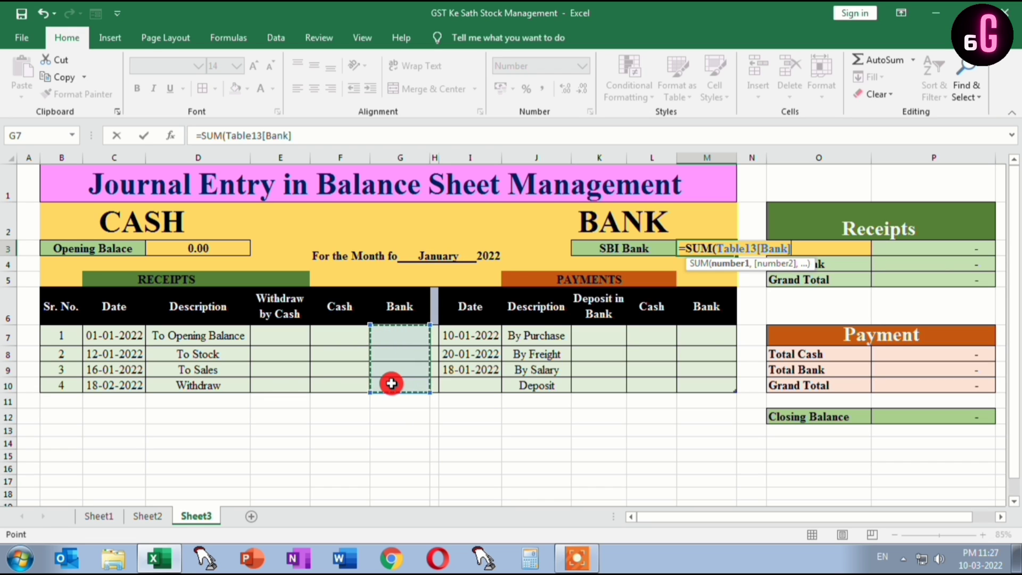
{"action": "type", "text": ")"}
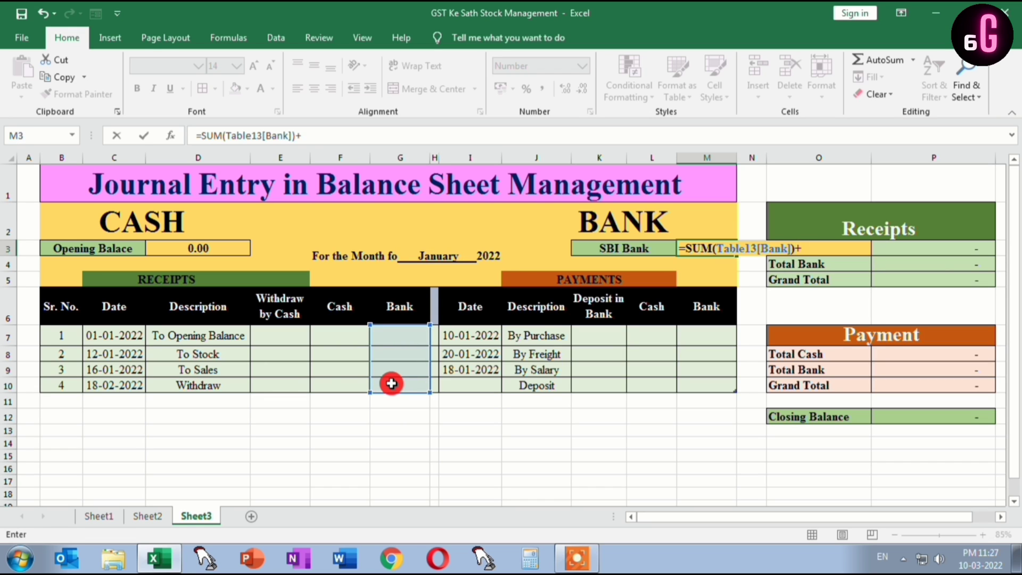
{"action": "type", "text": "+SUM("}
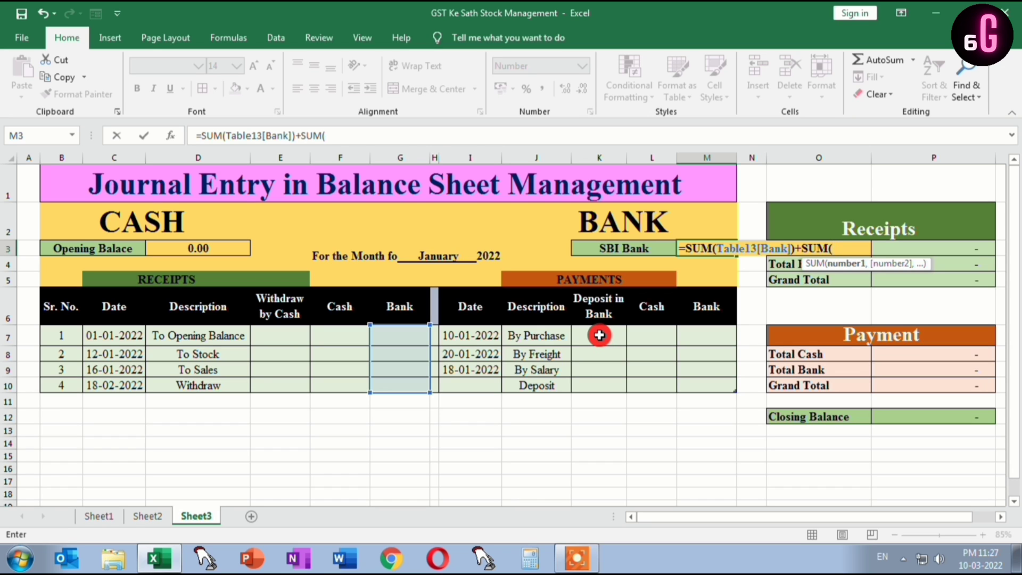
{"action": "left_click_drag", "start_coordinate": [600, 335], "coordinate": [608, 380]}
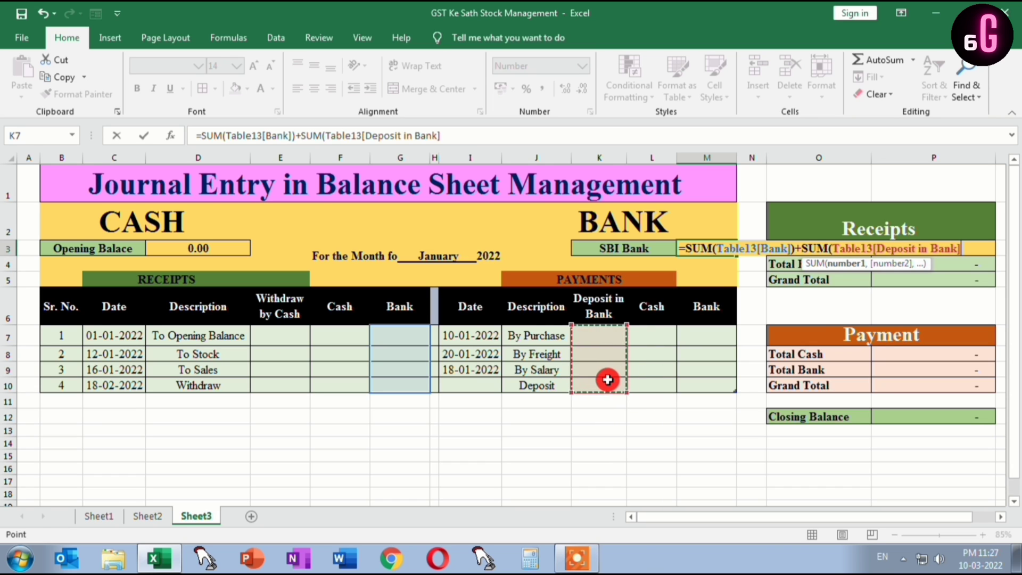
{"action": "type", "text": ")-"}
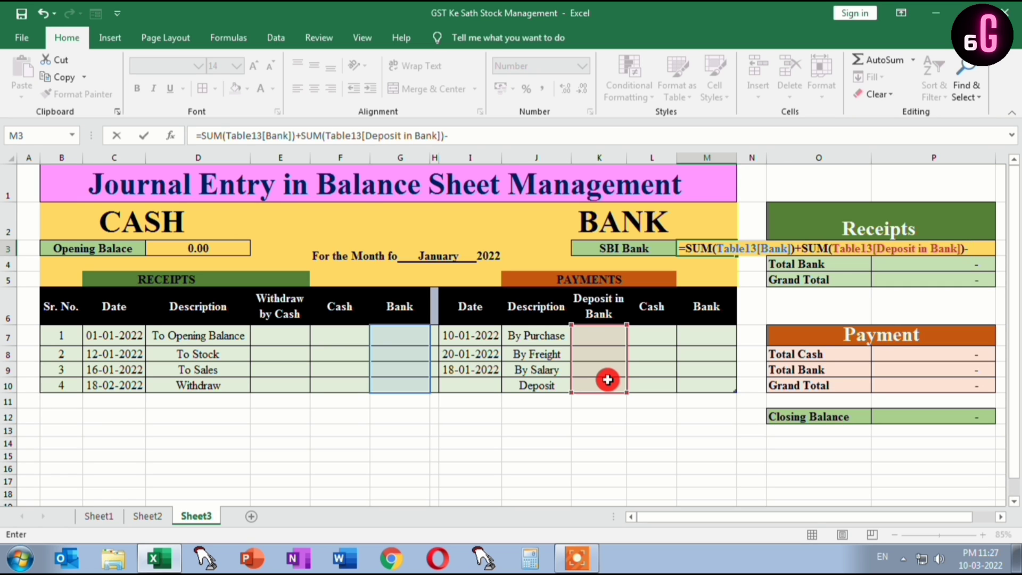
{"action": "type", "text": "SUM("}
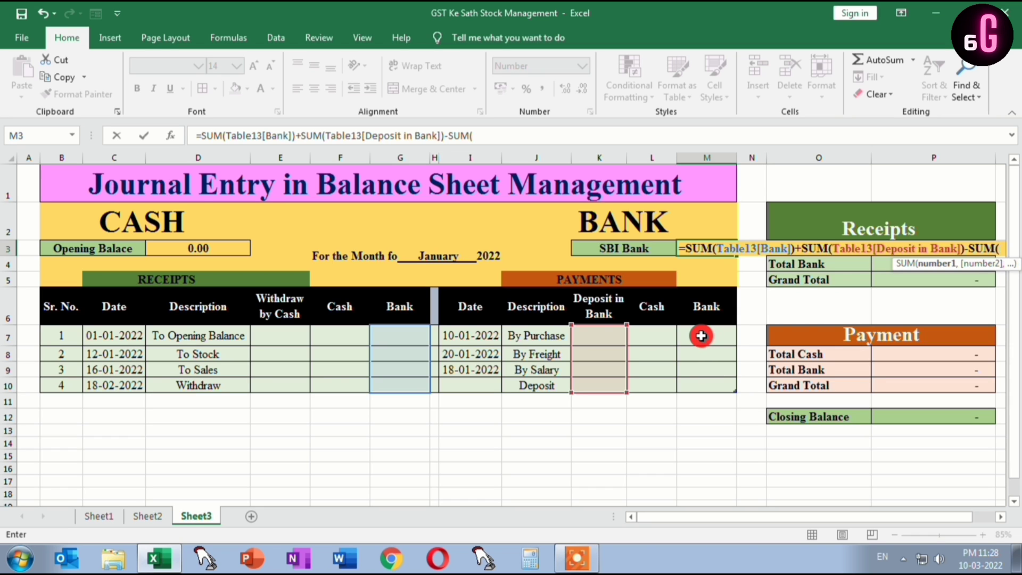
{"action": "left_click_drag", "start_coordinate": [701, 335], "coordinate": [710, 381]}
{"action": "type", "text": ")"}
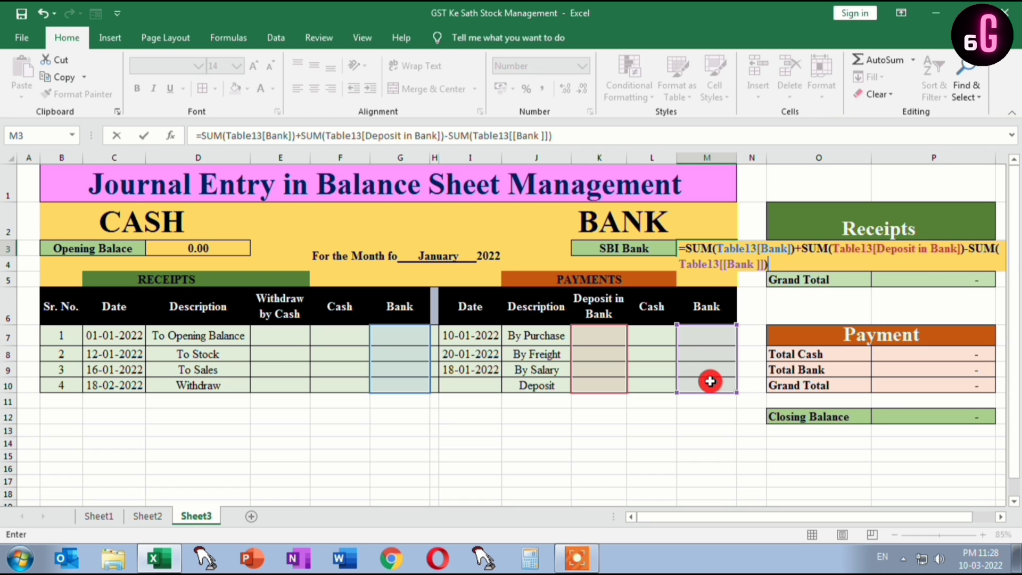
{"action": "key", "text": "Return"}
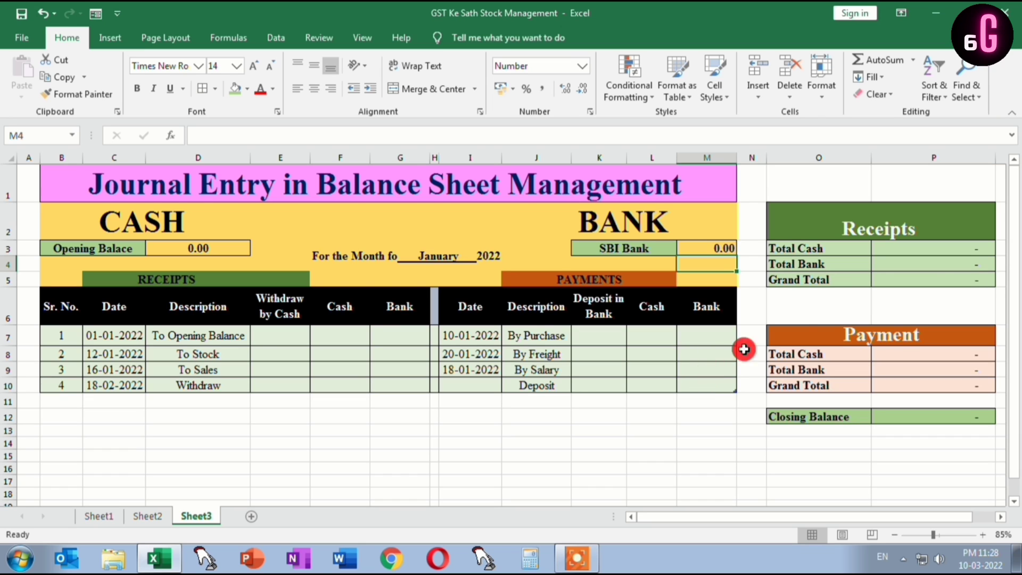
Re-enter the Receipts Total Cash formula in P3 as =SUM(Table13[Withdraw by Cash])+SUM(Table13[Cash])
{"action": "left_click", "coordinate": [911, 250]}
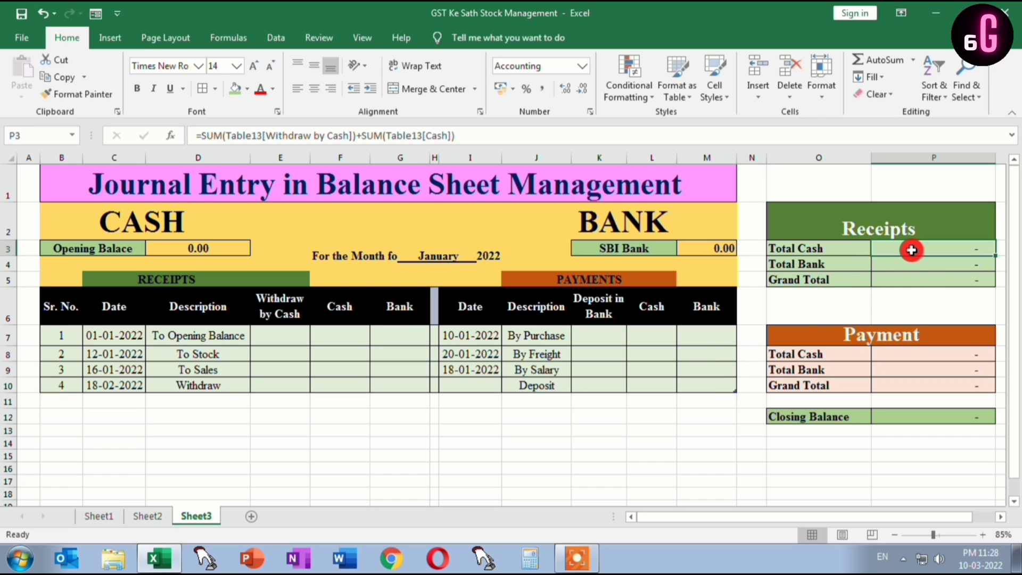
{"action": "type", "text": "=SUM("}
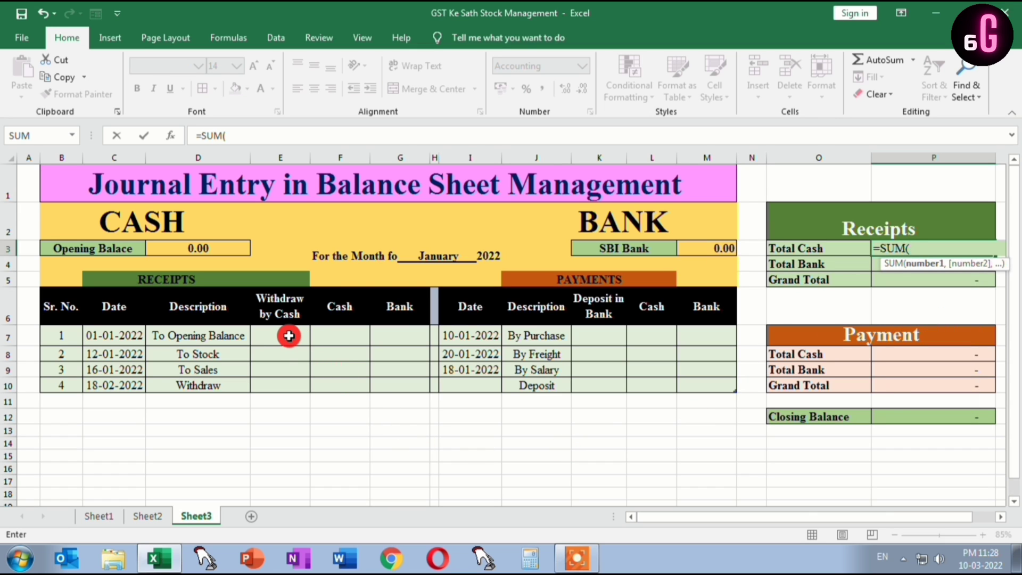
{"action": "left_click_drag", "start_coordinate": [289, 336], "coordinate": [294, 380]}
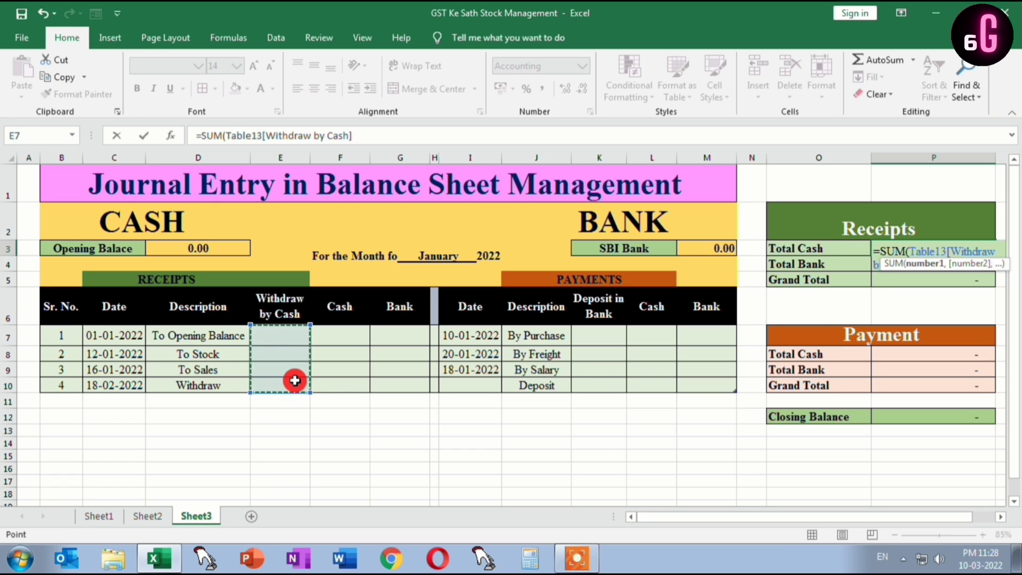
{"action": "type", "text": ")"}
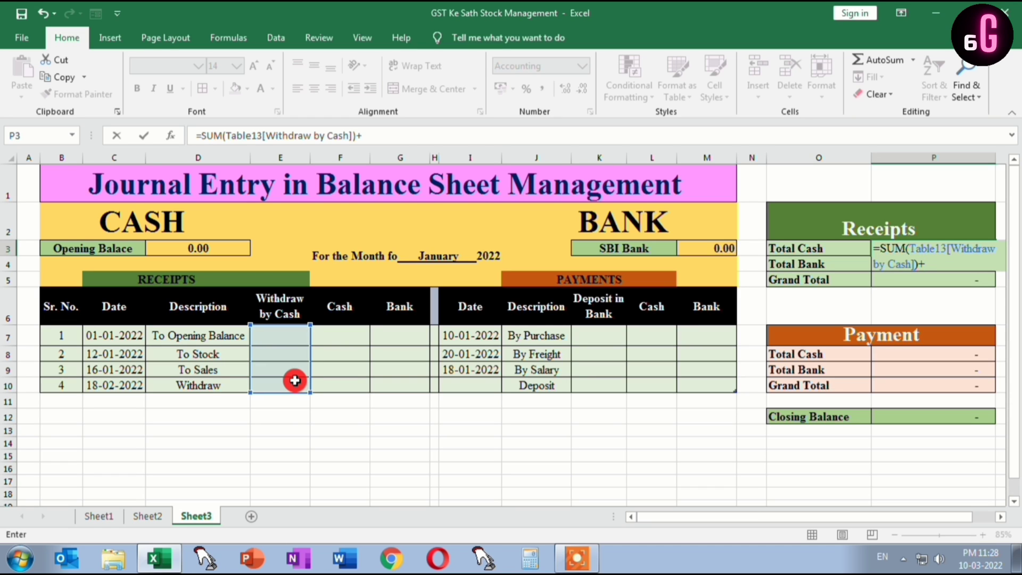
{"action": "type", "text": "+SUM("}
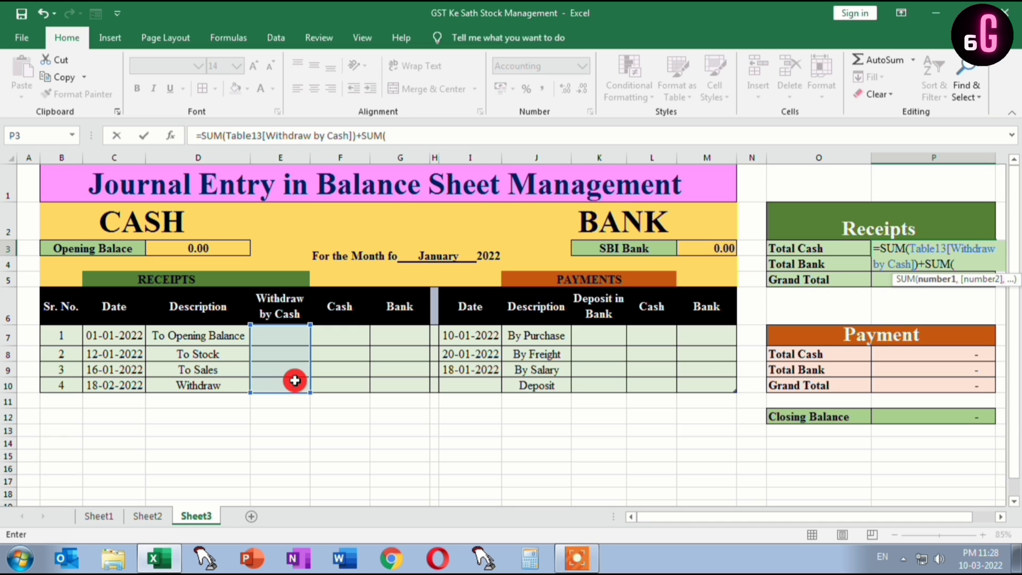
{"action": "left_click", "coordinate": [341, 345]}
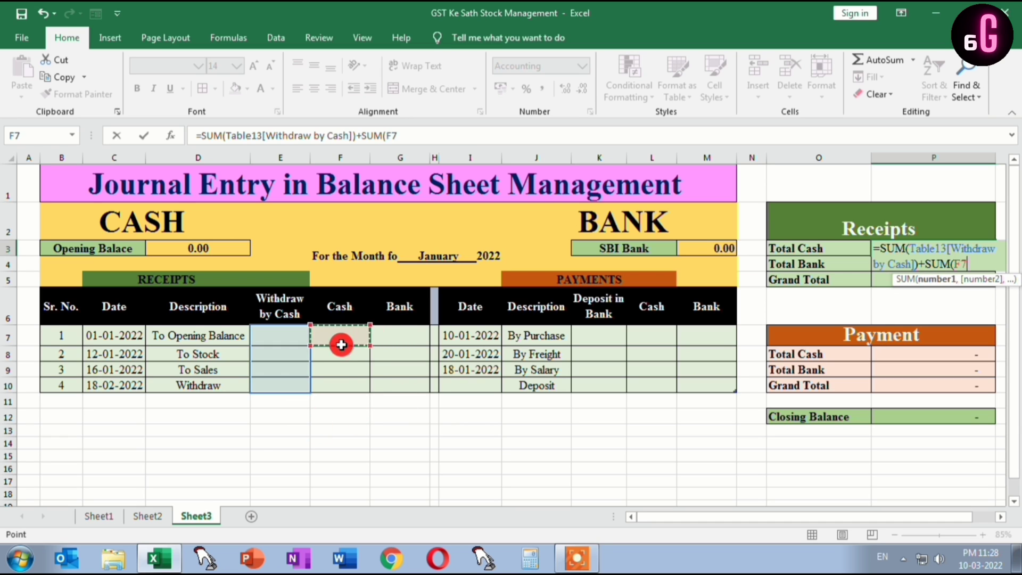
{"action": "left_click_drag", "start_coordinate": [341, 344], "coordinate": [340, 383]}
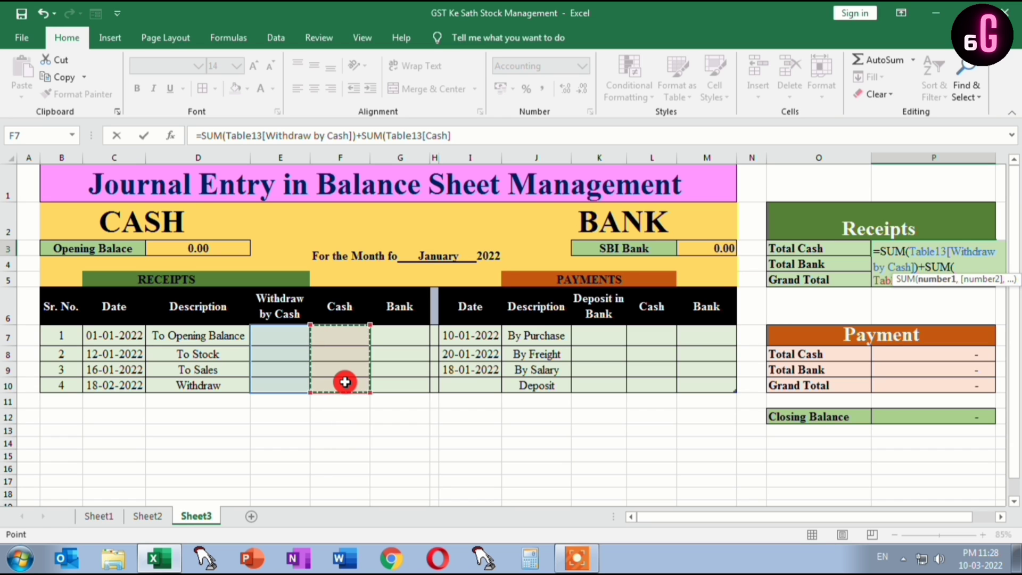
{"action": "type", "text": ")"}
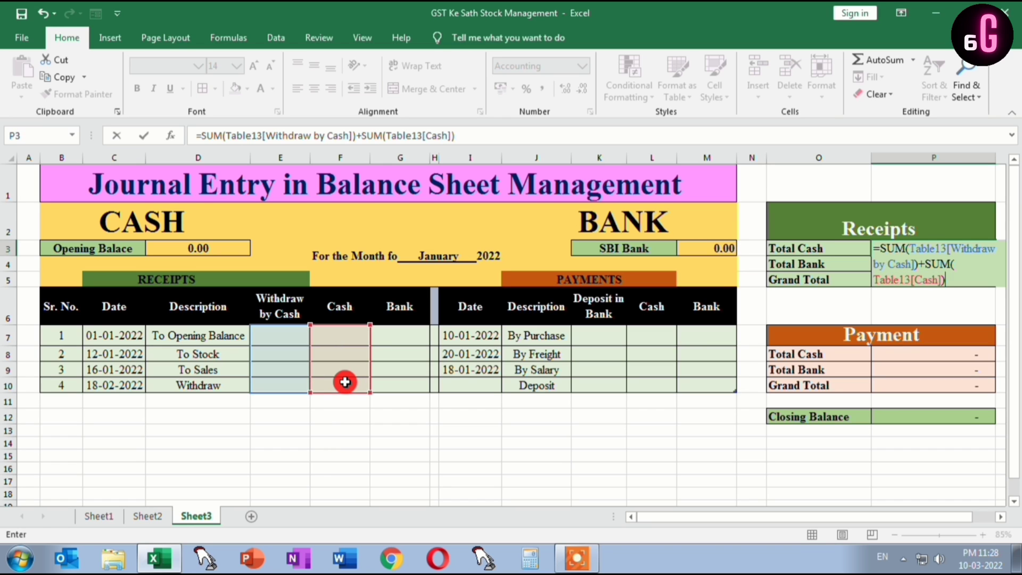
{"action": "key", "text": "Return"}
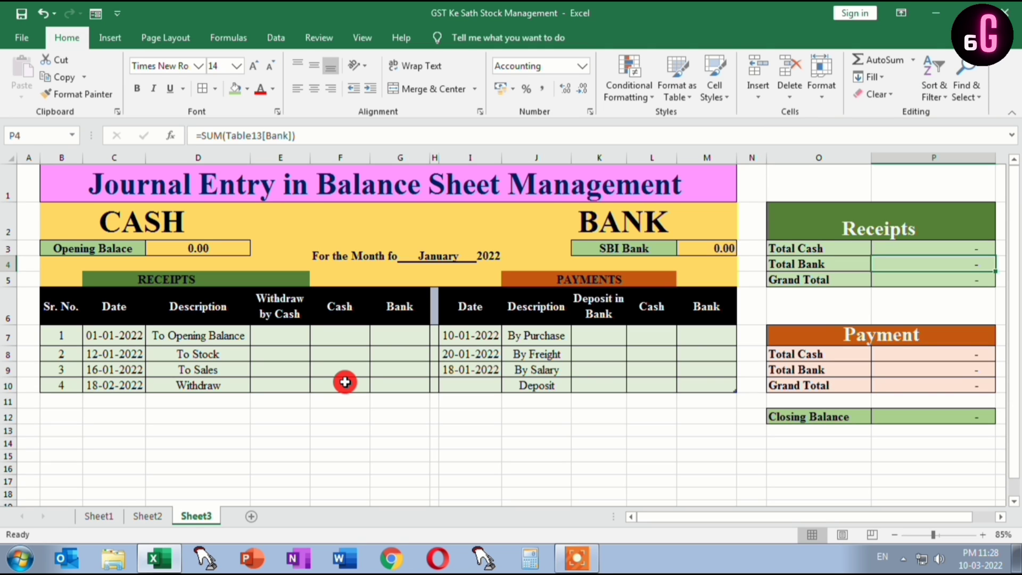
{"action": "type", "text": "sum"}
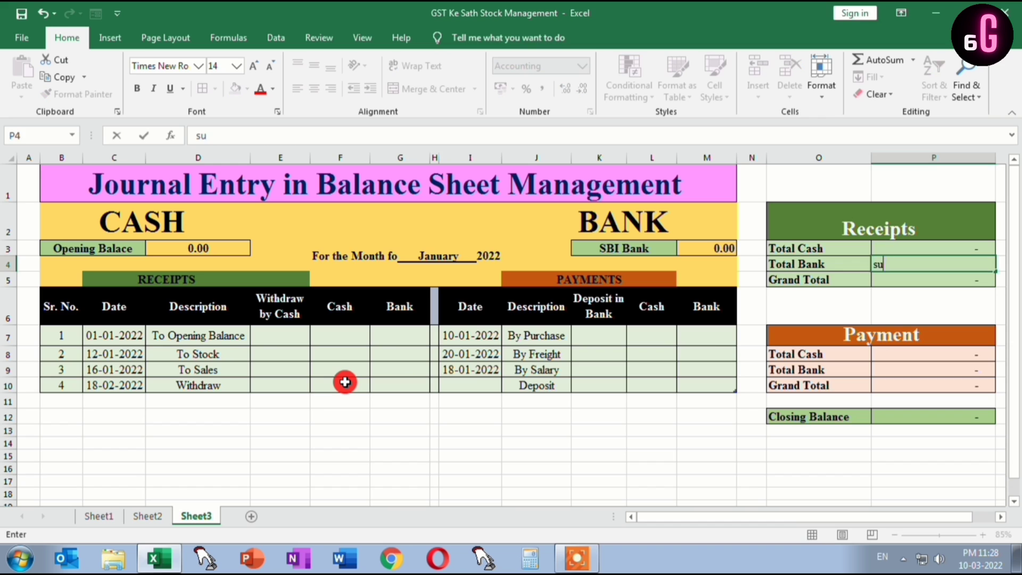
{"action": "key", "text": "Tab"}
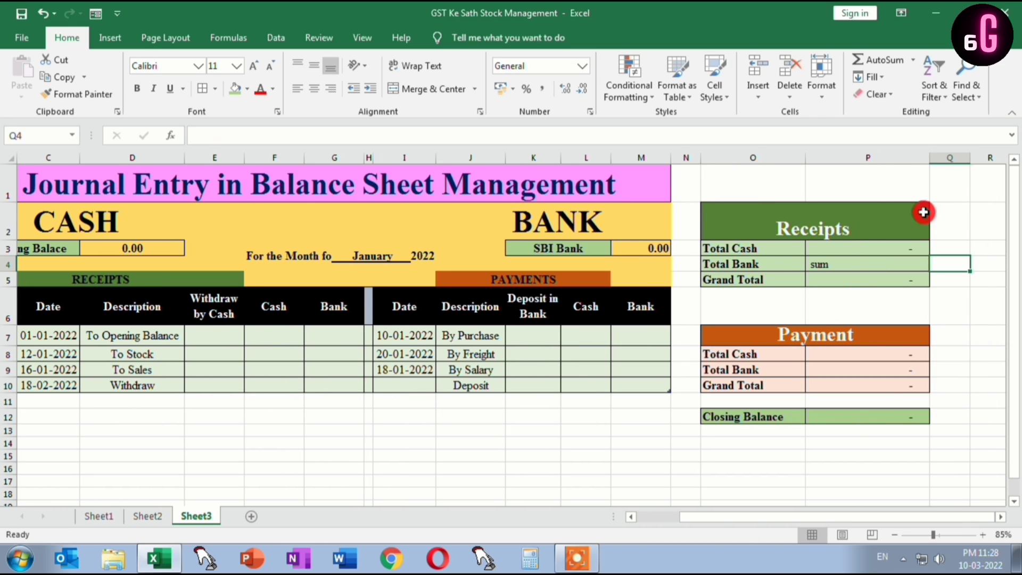
{"action": "left_click", "coordinate": [844, 267]}
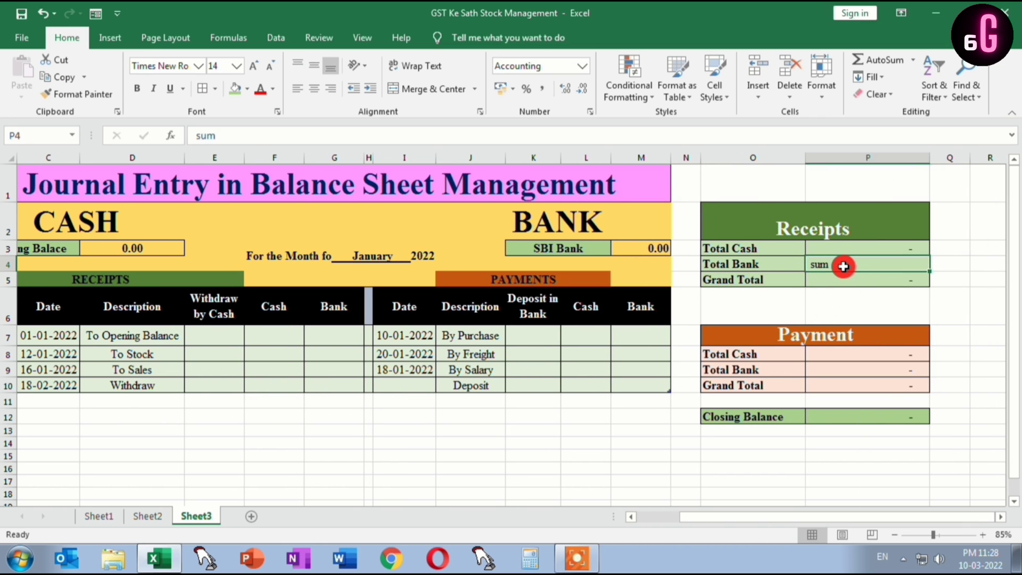
Re-enter the Receipts Total Bank formula in P4 as =SUM(Table13[Bank])
{"action": "type", "text": "=dumq"}
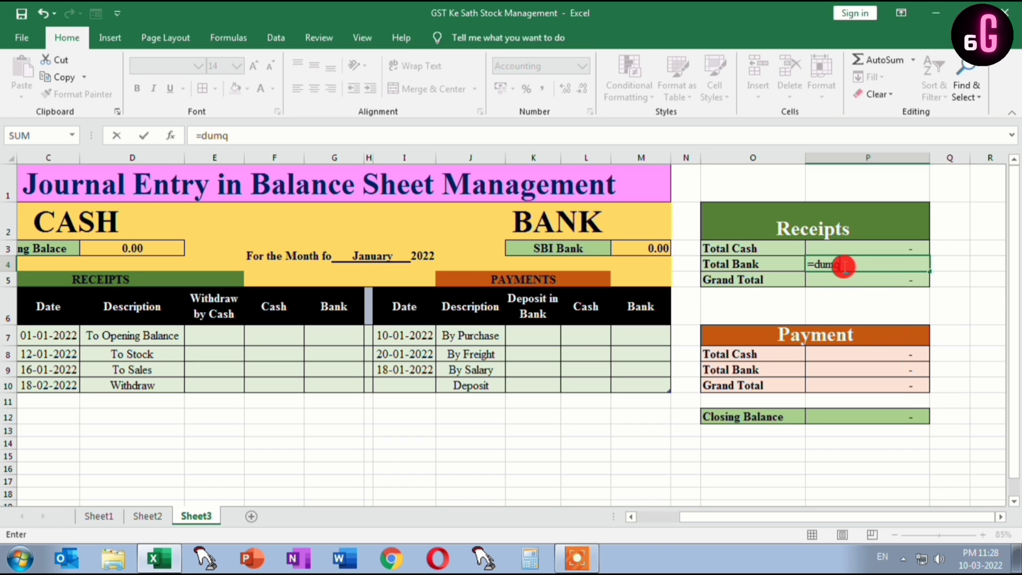
{"action": "key", "text": "BackSpace"}
{"action": "type", "text": "sum"}
{"action": "key", "text": "Tab"}
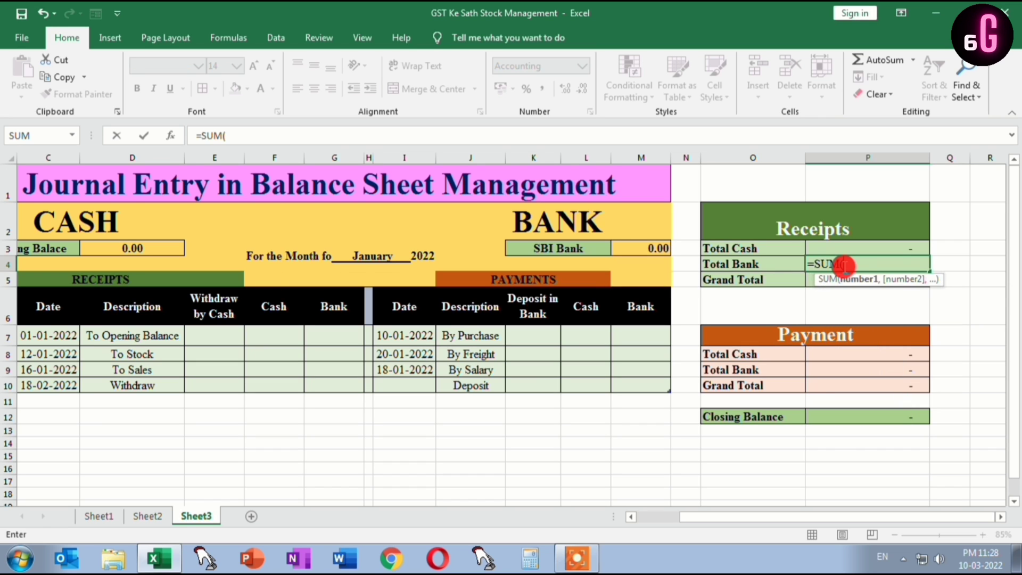
{"action": "left_click", "coordinate": [341, 339]}
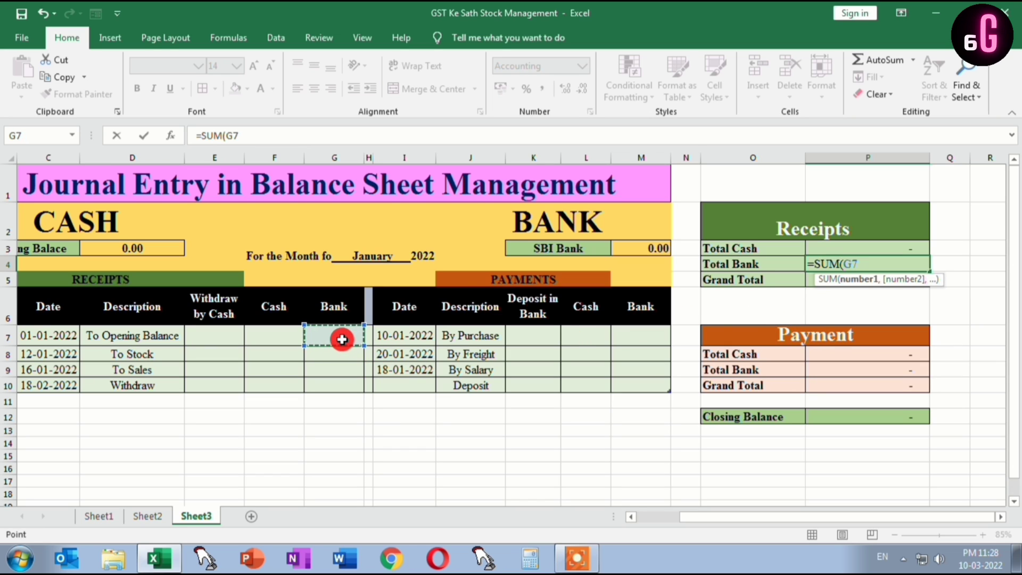
{"action": "key", "text": "shift+Down"}
{"action": "key", "text": "shift+Down"}
{"action": "key", "text": "shift+Down"}
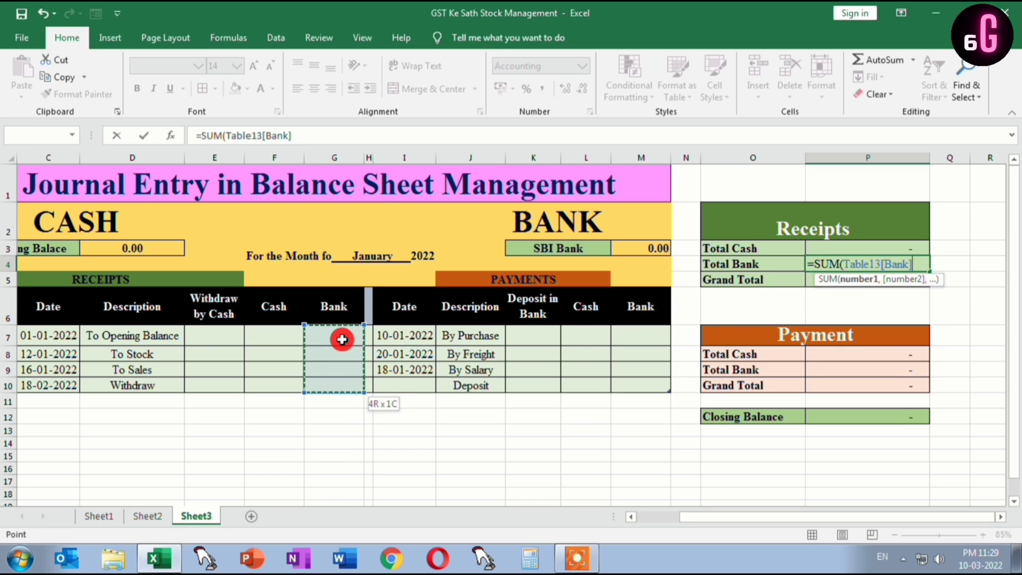
{"action": "type", "text": ")"}
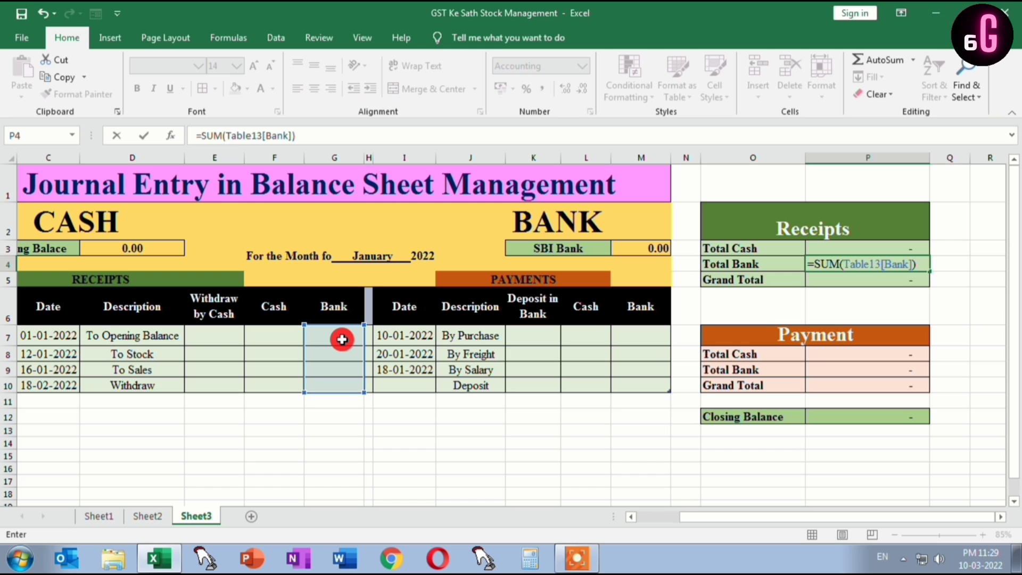
{"action": "key", "text": "Return"}
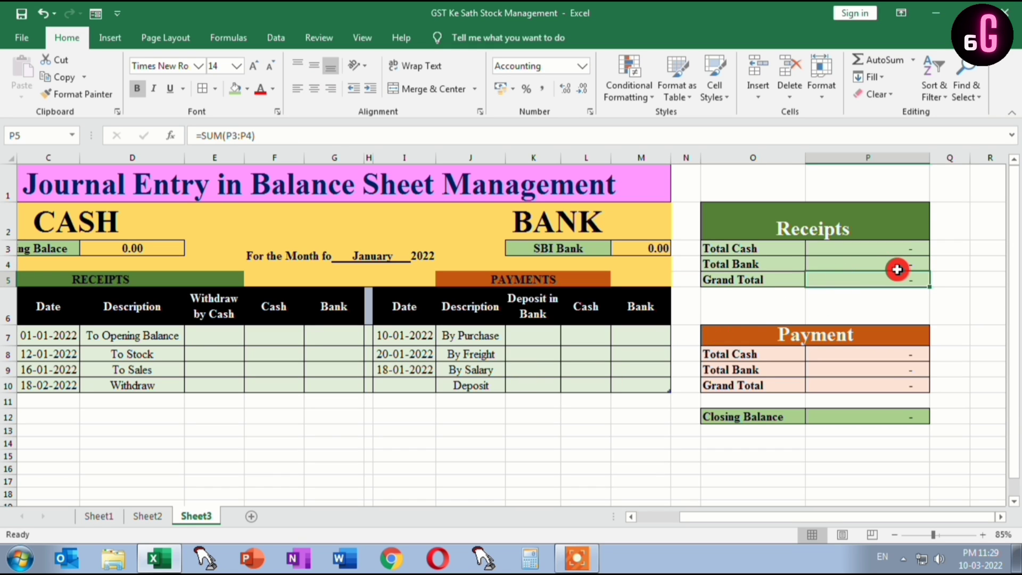
{"action": "type", "text": "sum"}
{"action": "key", "text": "Tab"}
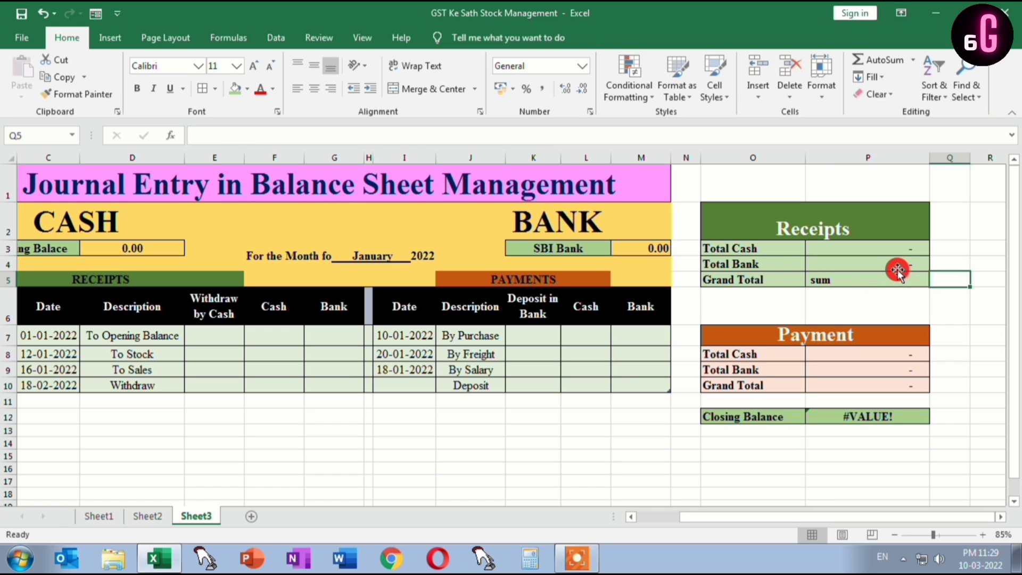
{"action": "left_click", "coordinate": [847, 278]}
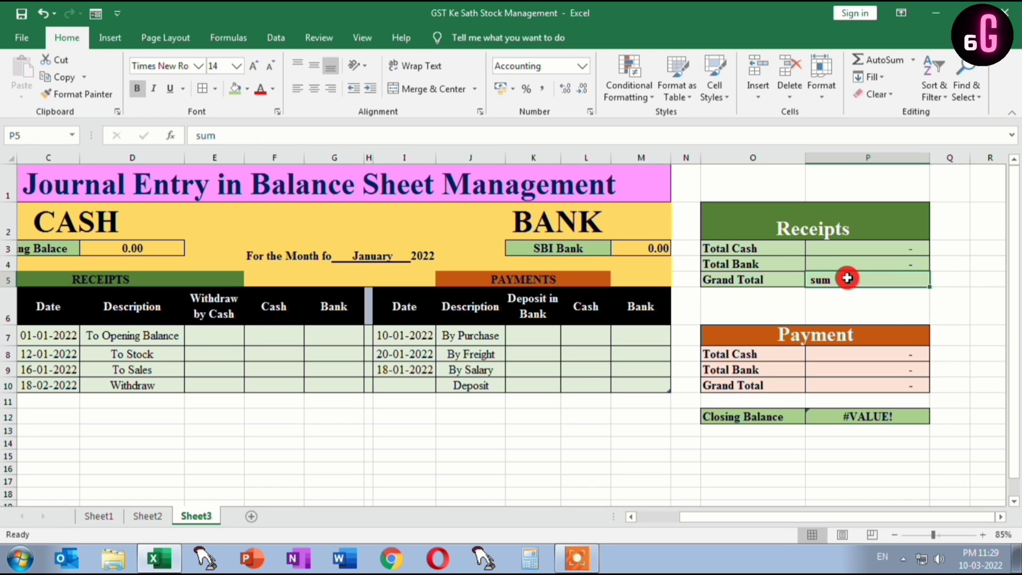
Re-enter the Receipts Grand Total formula in P5 as the sum of P3:P4
{"action": "type", "text": "=sum"}
{"action": "key", "text": "Tab"}
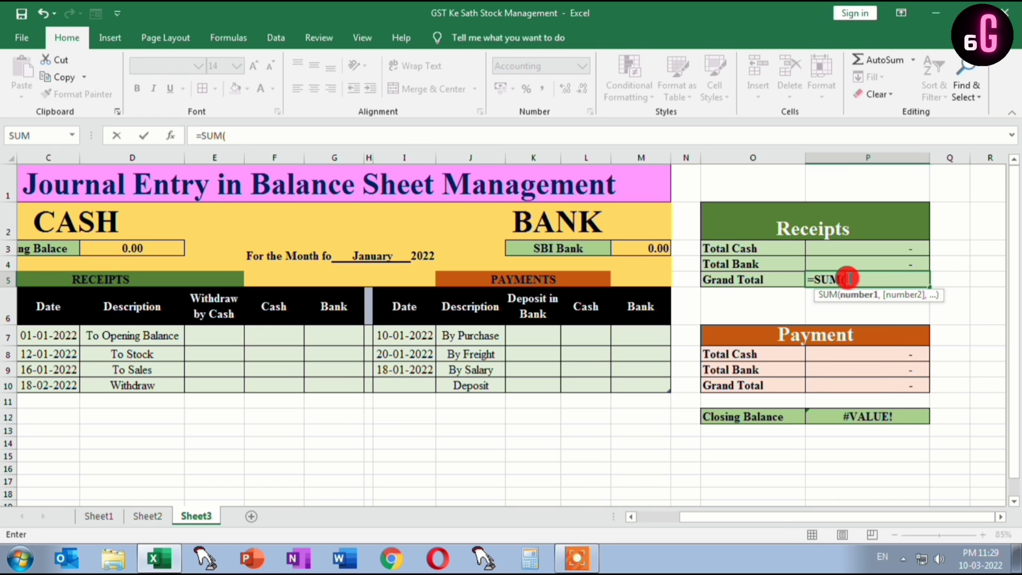
{"action": "left_click_drag", "start_coordinate": [861, 250], "coordinate": [861, 263]}
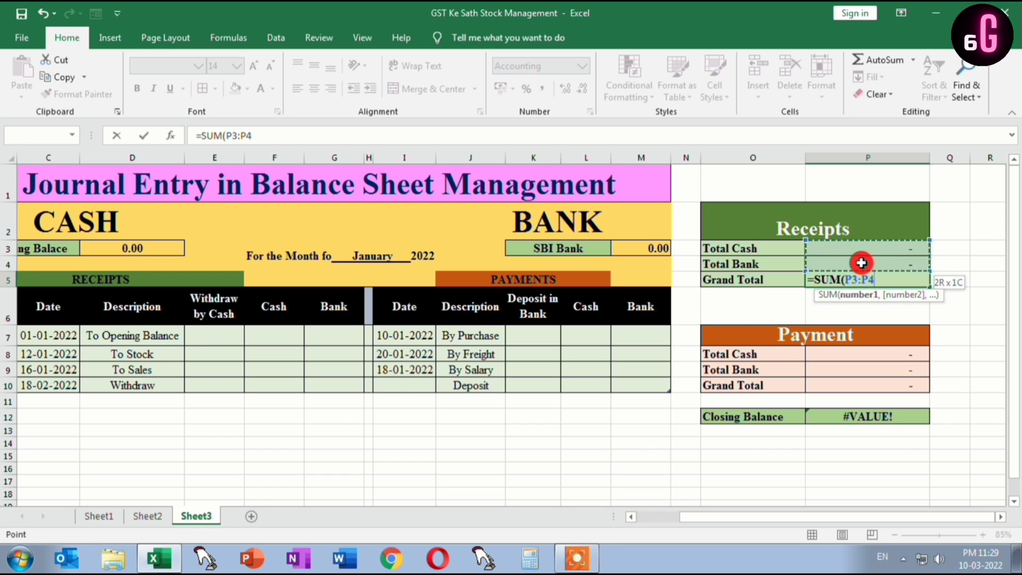
{"action": "key", "text": "Return"}
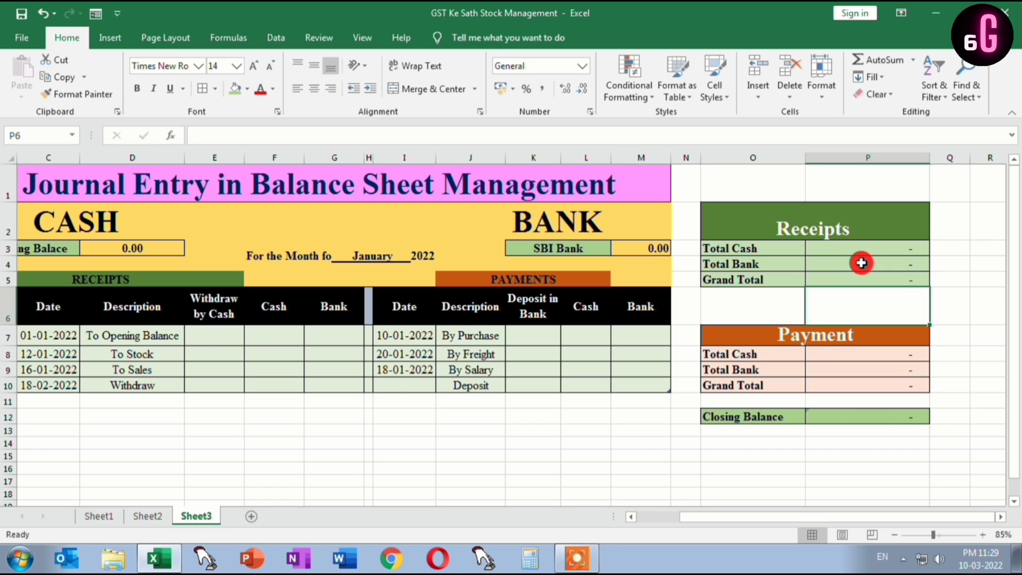
Re-enter the Payment Total Cash formula in P8 as =SUM(Table13[Deposit in Bank])+SUM(Table13[[Cash ]])
{"action": "left_click", "coordinate": [873, 355]}
{"action": "type", "text": "=su"}
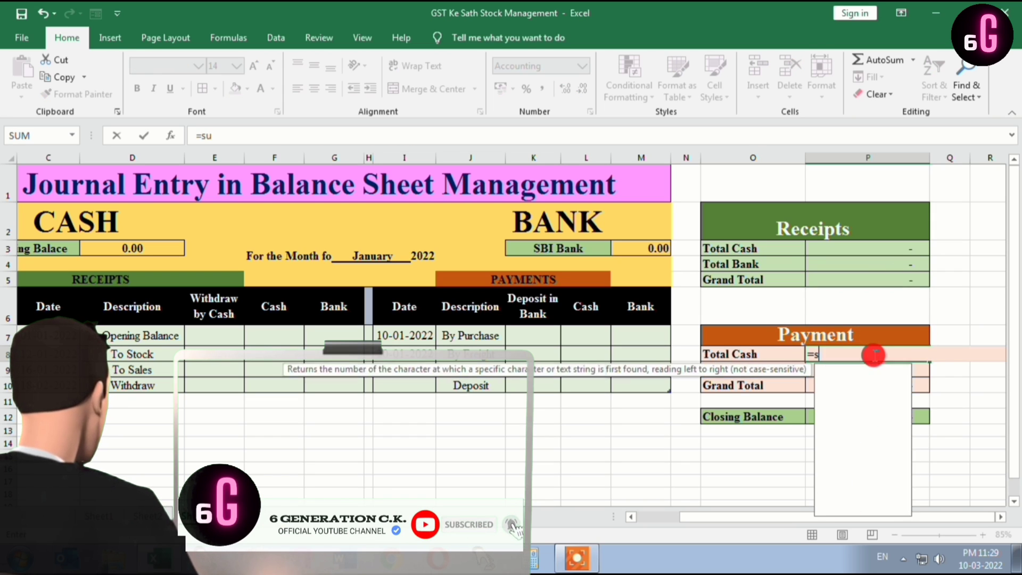
{"action": "key", "text": "Tab"}
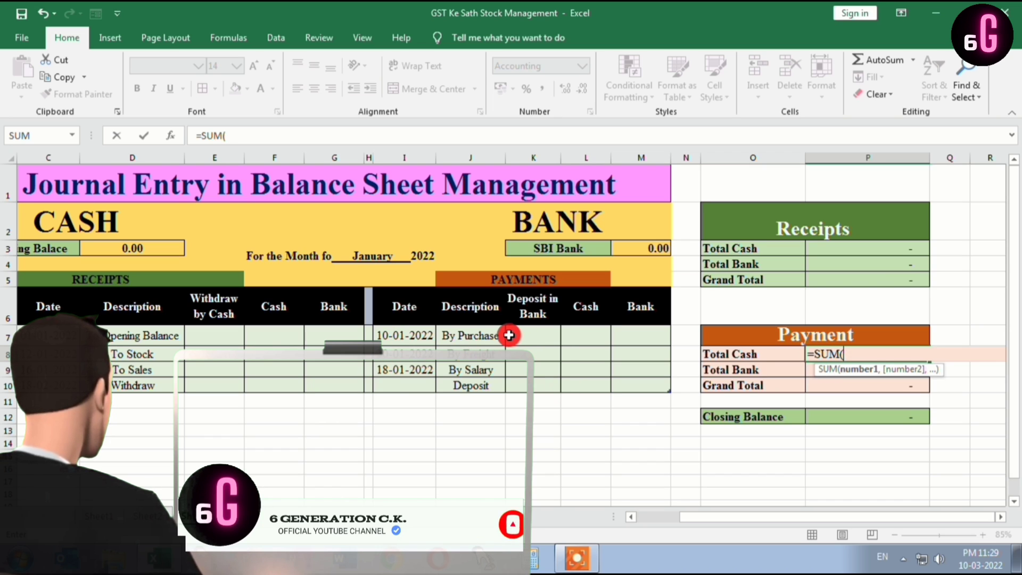
{"action": "left_click_drag", "start_coordinate": [526, 337], "coordinate": [527, 381]}
{"action": "type", "text": ")"}
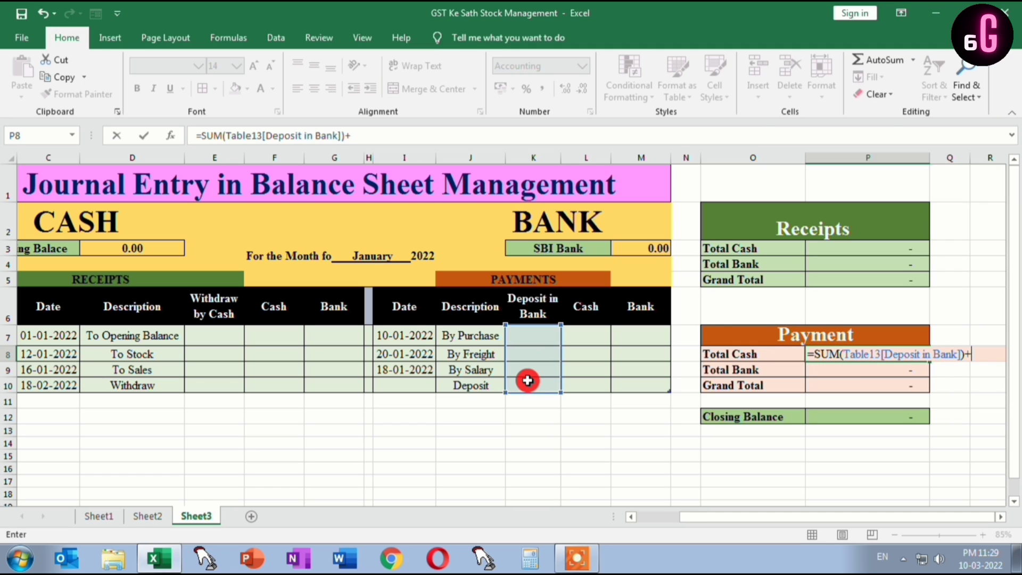
{"action": "type", "text": "+su"}
{"action": "key", "text": "Tab"}
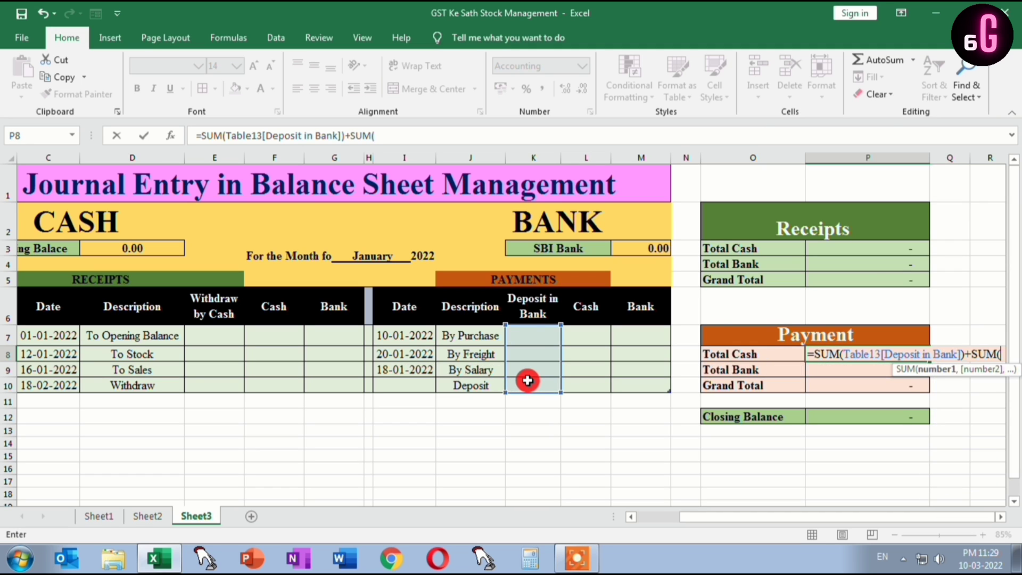
{"action": "left_click_drag", "start_coordinate": [596, 337], "coordinate": [593, 384]}
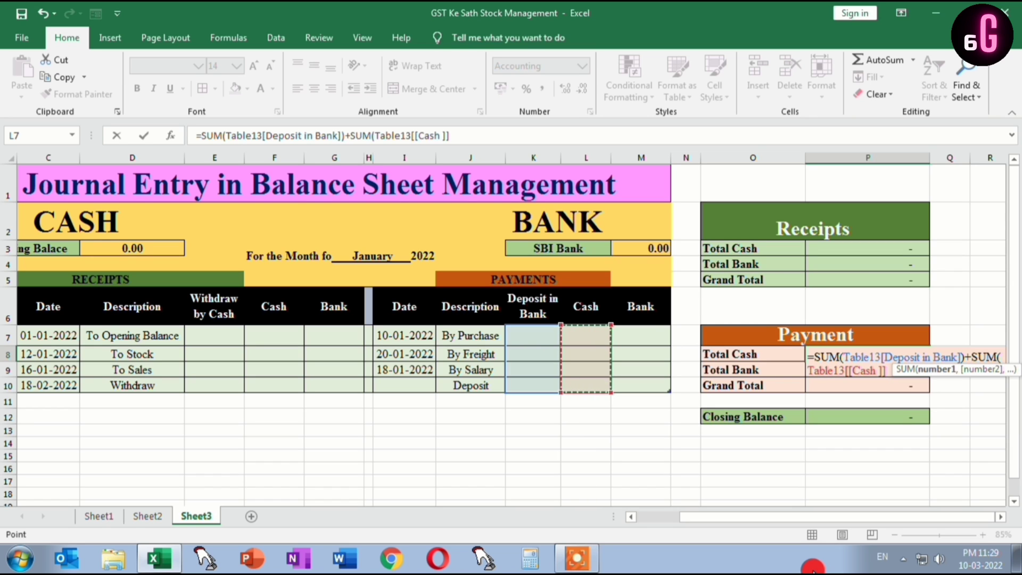
{"action": "type", "text": ")"}
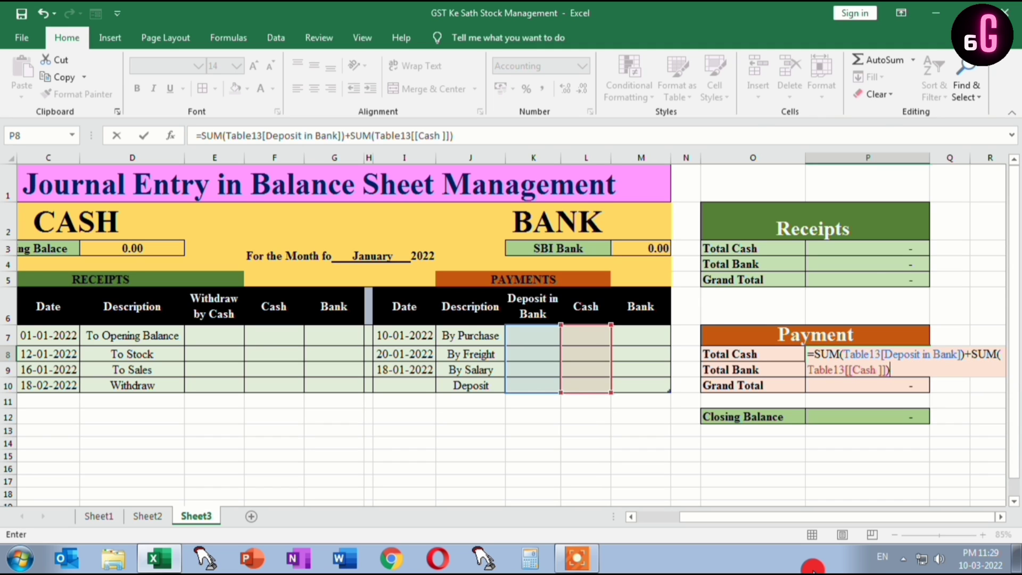
{"action": "key", "text": "Return"}
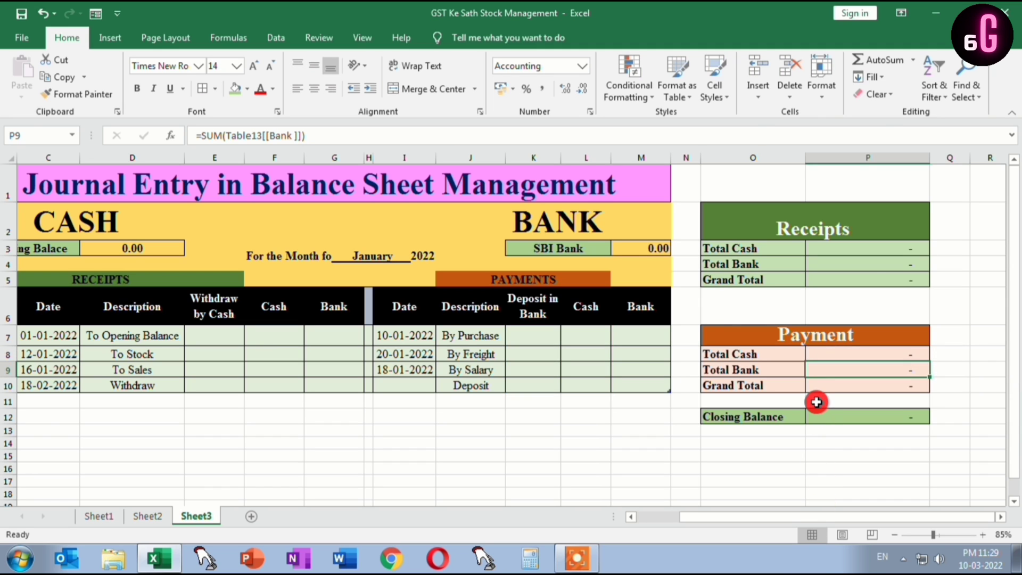
Re-enter the Payment Total Bank formula in P9 as =SUM(Table13[[Bank ]])
{"action": "type", "text": "=sum("}
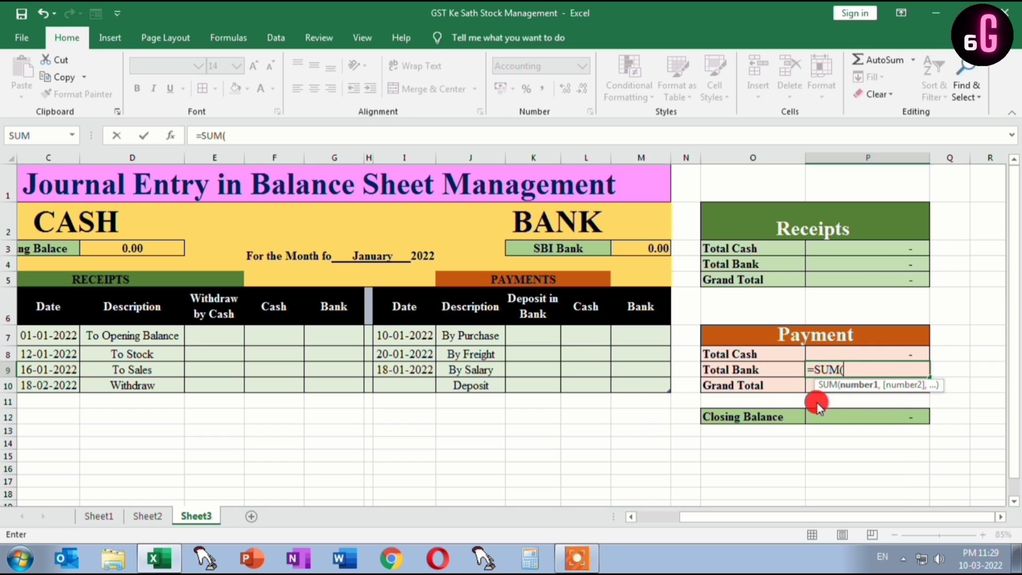
{"action": "left_click_drag", "start_coordinate": [637, 335], "coordinate": [641, 378]}
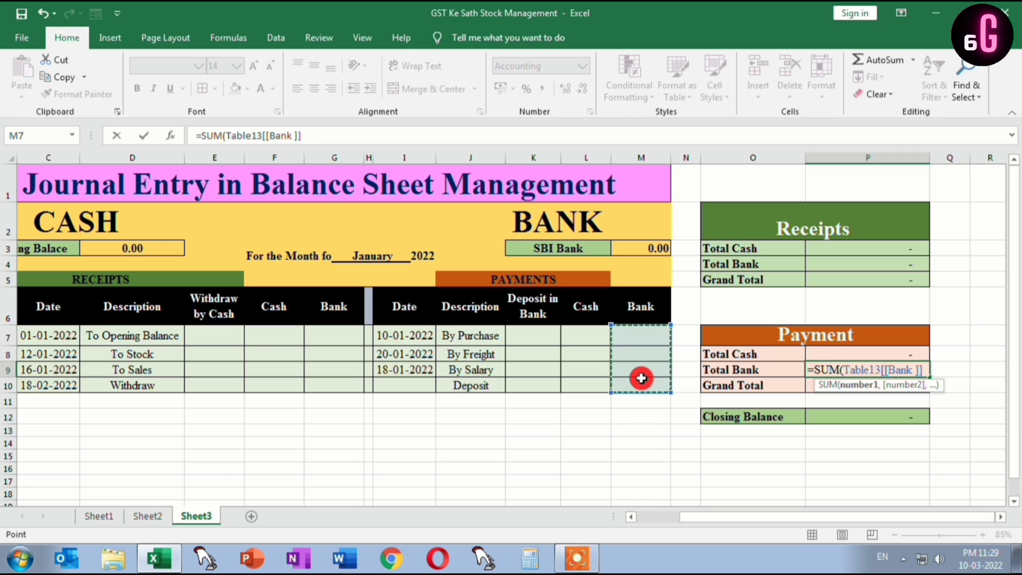
{"action": "type", "text": ")"}
{"action": "key", "text": "Return"}
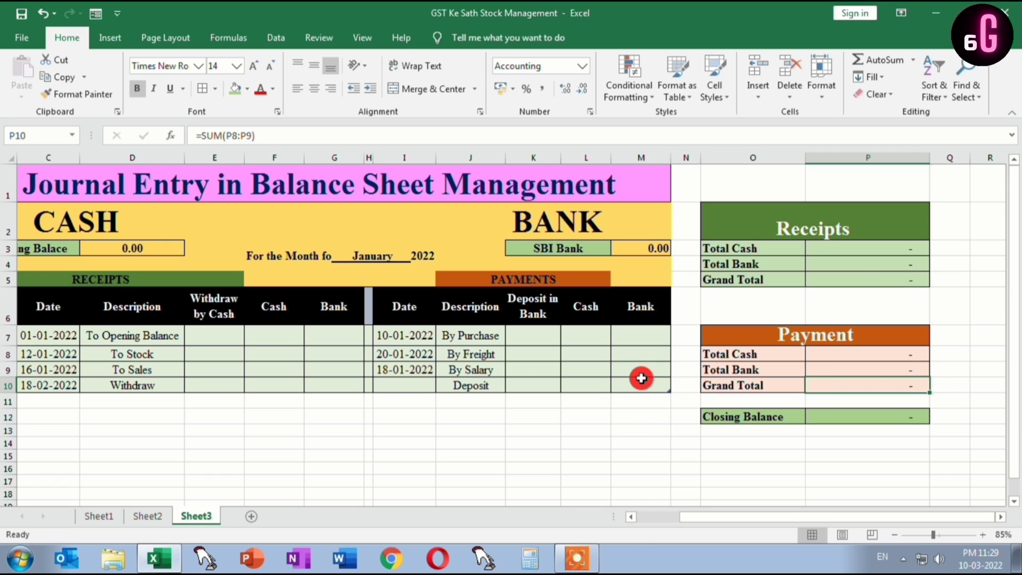
Re-enter the Payment Grand Total formula in P10 as =SUM(P8:P9)
{"action": "type", "text": "="}
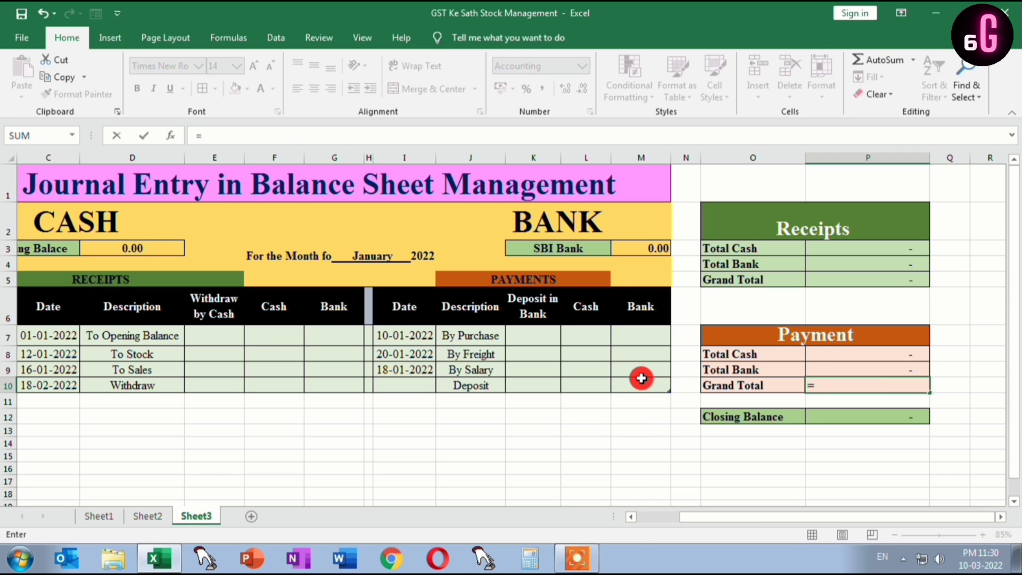
{"action": "type", "text": "SUM("}
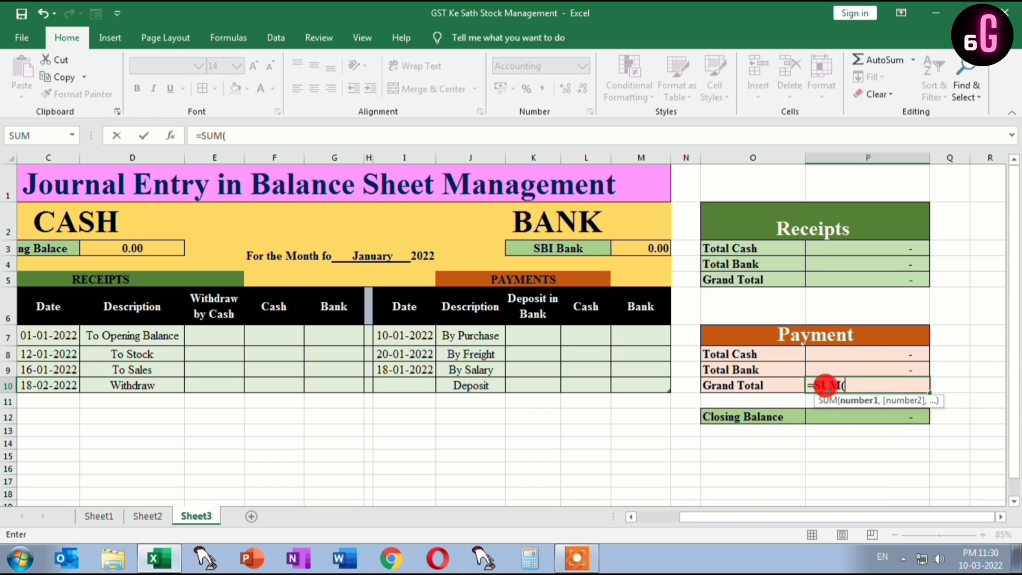
{"action": "left_click_drag", "start_coordinate": [830, 353], "coordinate": [831, 365]}
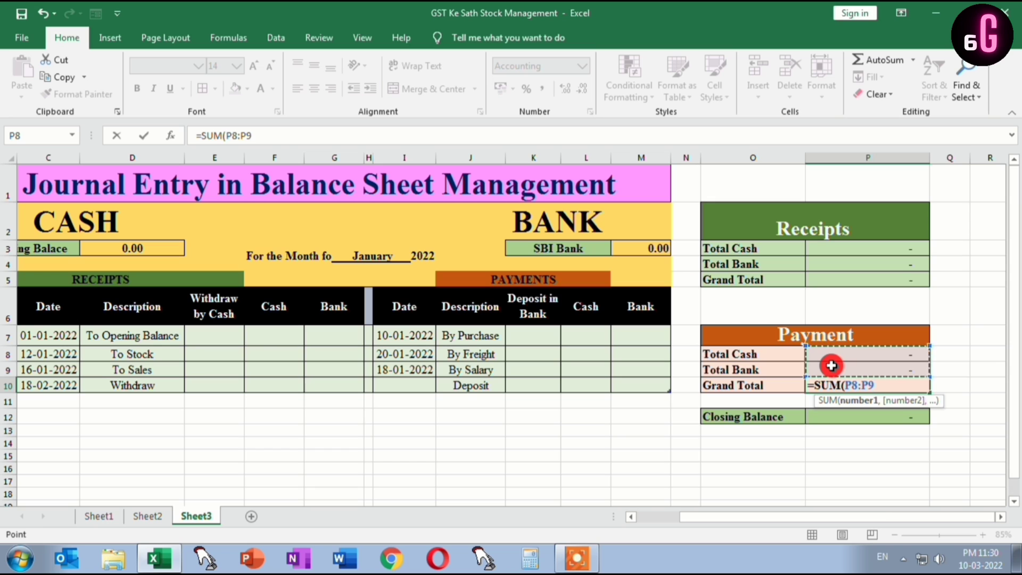
{"action": "type", "text": ")"}
{"action": "key", "text": "Return"}
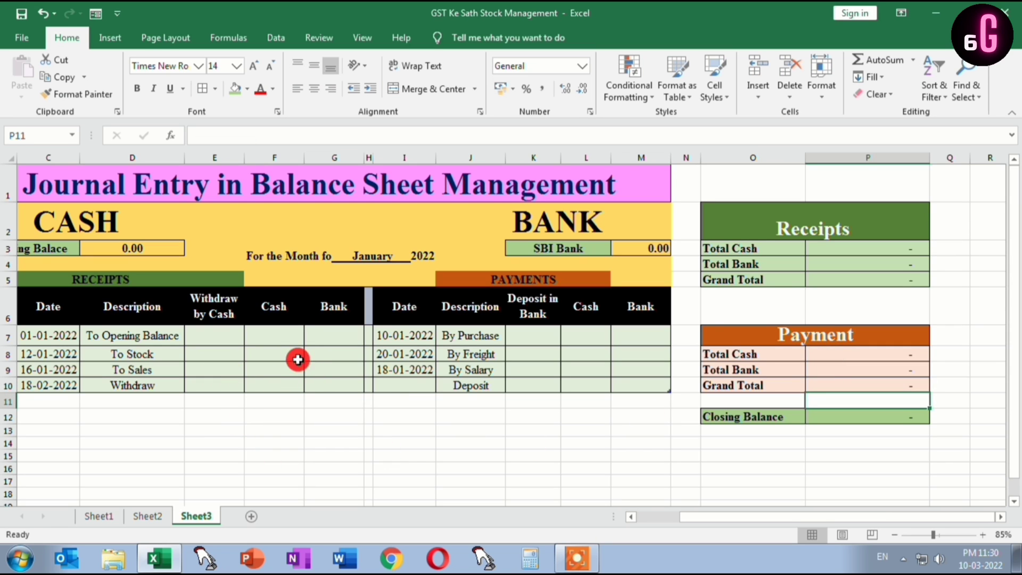
Enter receipts of 10000 under Cash and 20000 under Bank in the To Opening Balance row
{"action": "left_click", "coordinate": [264, 338]}
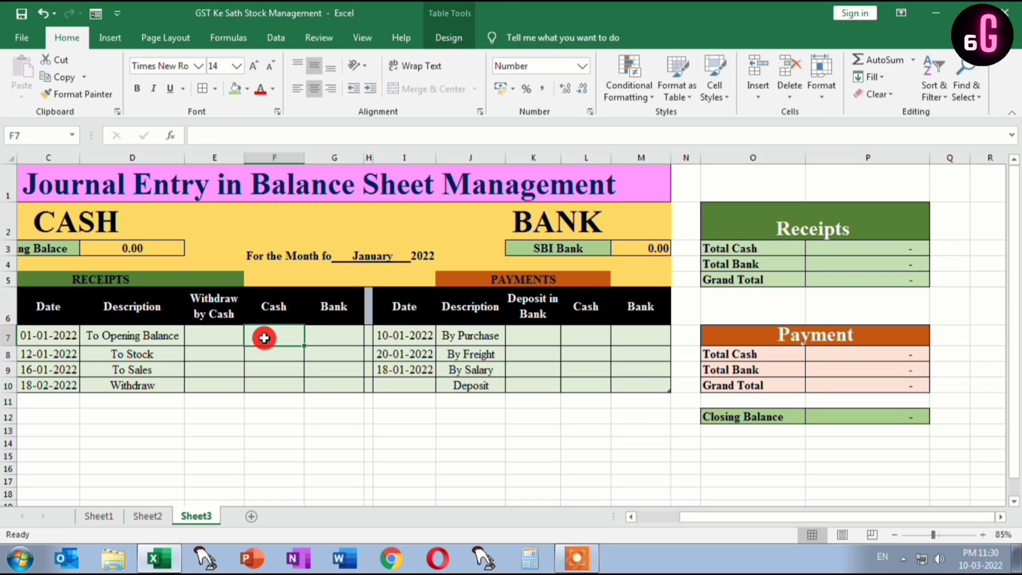
{"action": "type", "text": "10000"}
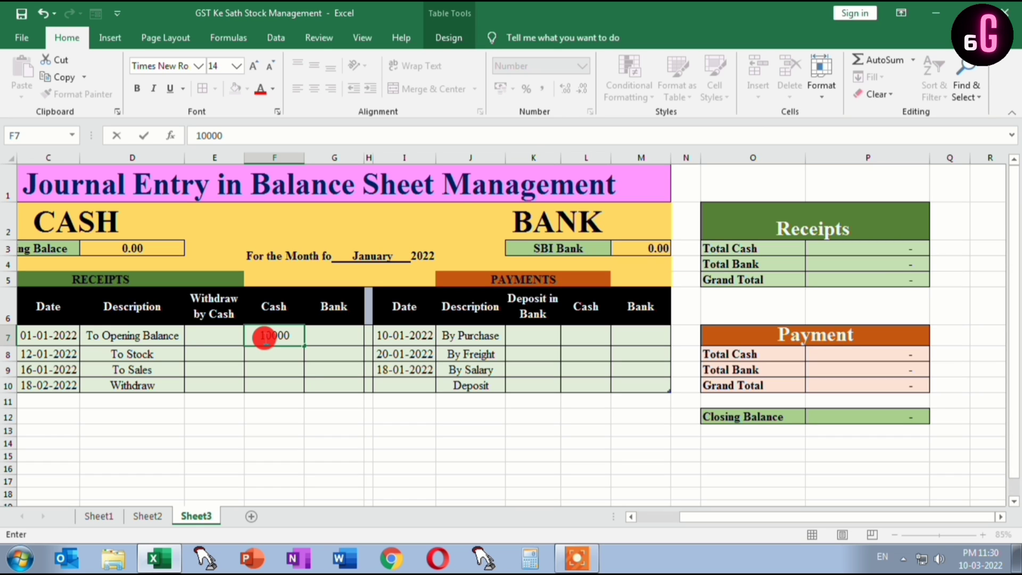
{"action": "key", "text": "Return"}
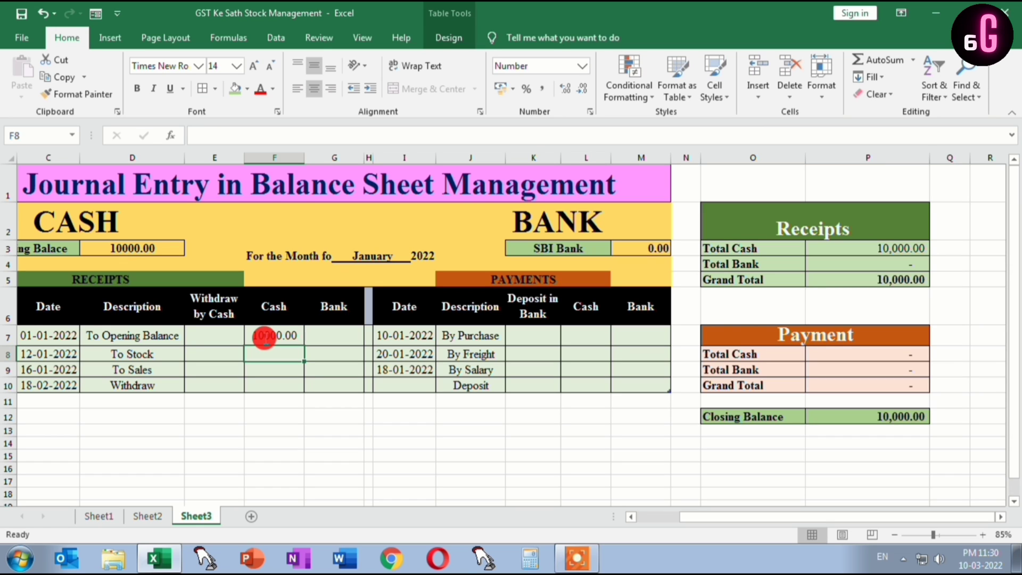
{"action": "left_click", "coordinate": [323, 336]}
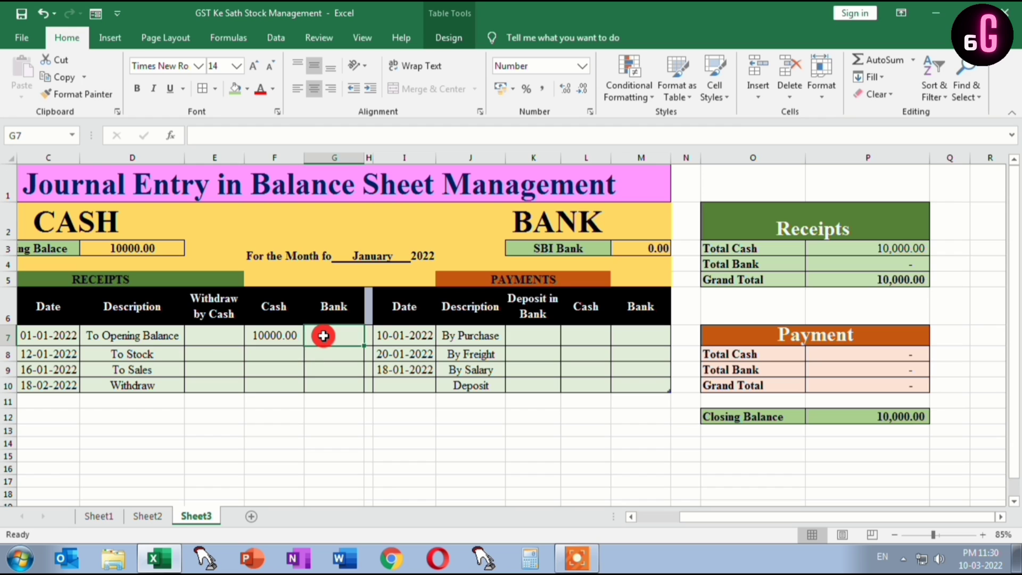
{"action": "type", "text": "20000"}
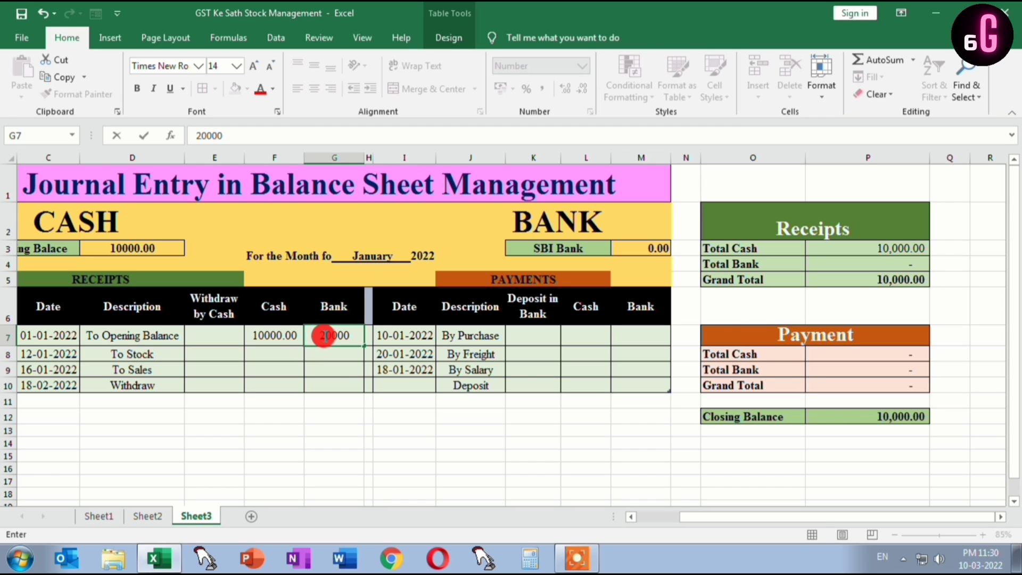
{"action": "key", "text": "Return"}
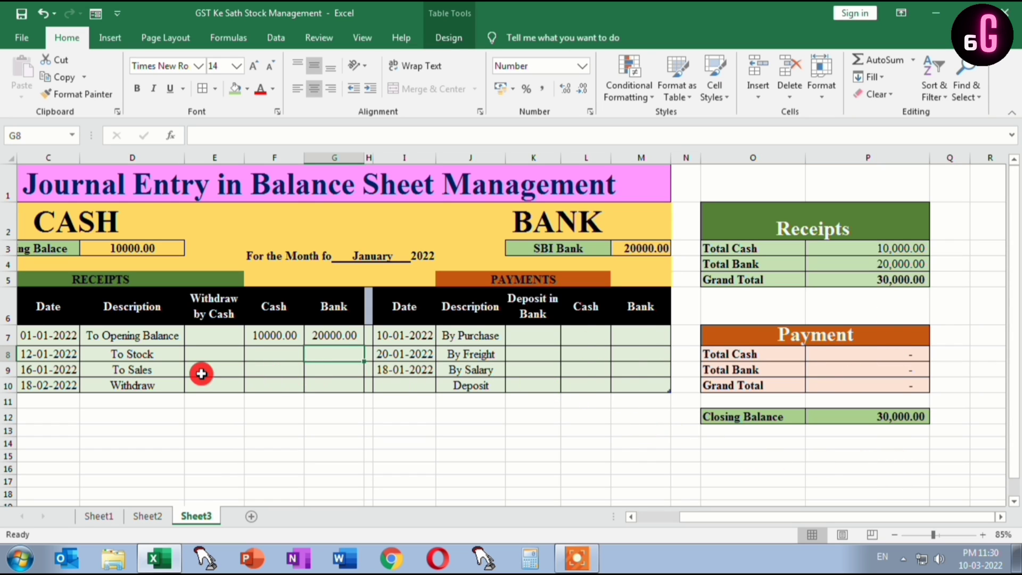
Enter a receipt of 5000 under Cash in the To Stock row
{"action": "left_click", "coordinate": [256, 356]}
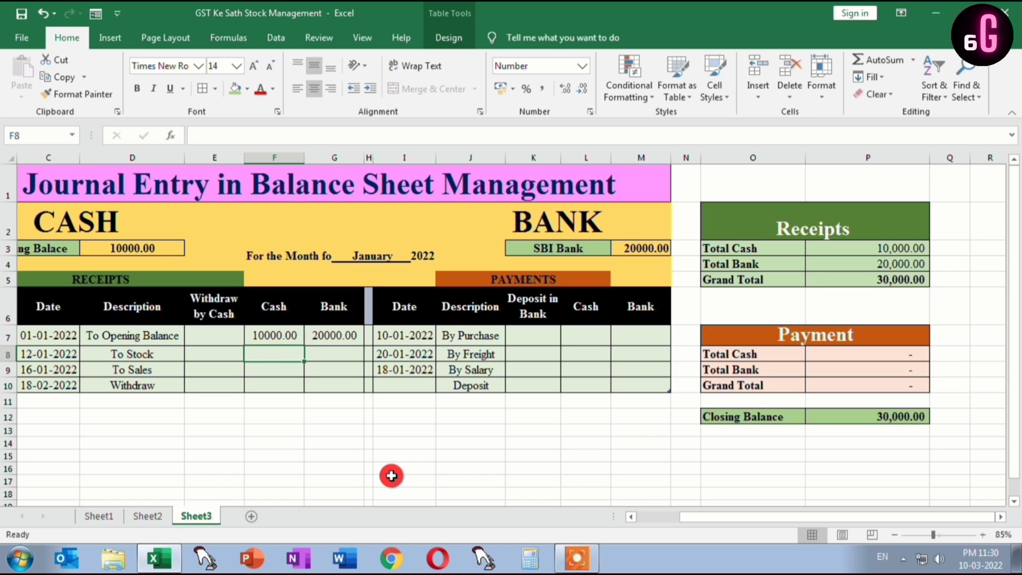
{"action": "type", "text": "5000"}
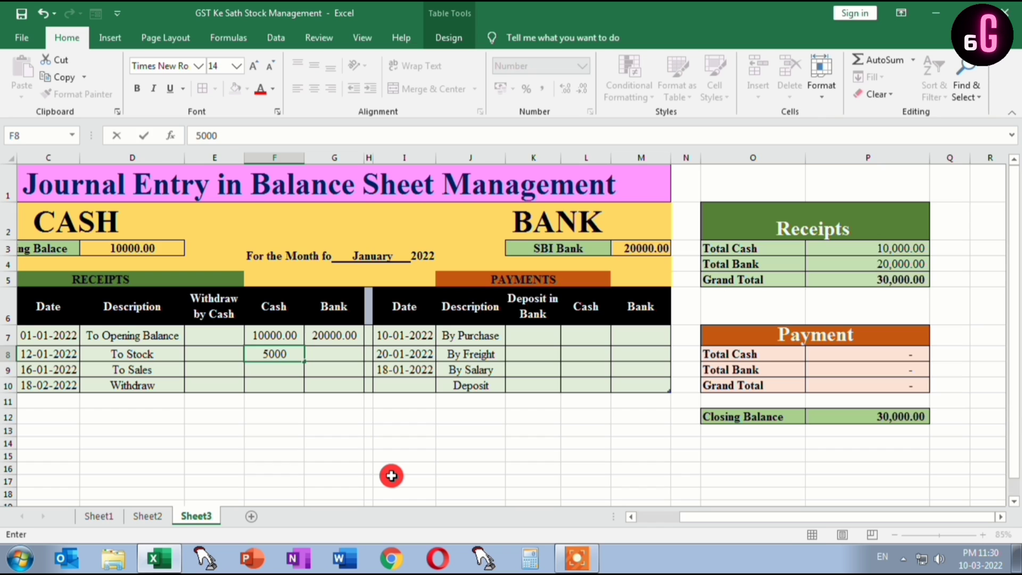
{"action": "key", "text": "Return"}
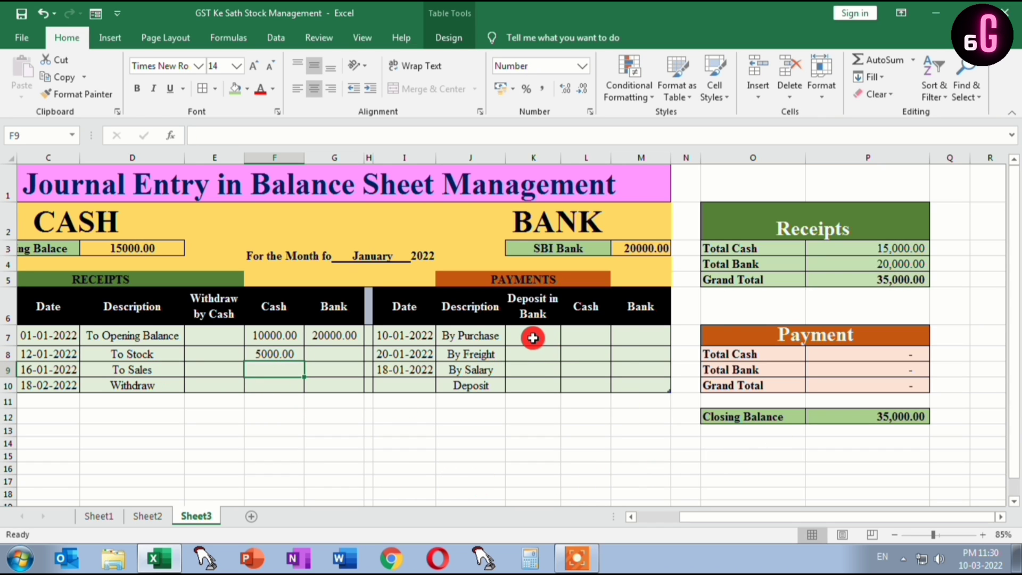
Enter a payment of 10000 under Cash in the By Purchase row
{"action": "left_click", "coordinate": [577, 337]}
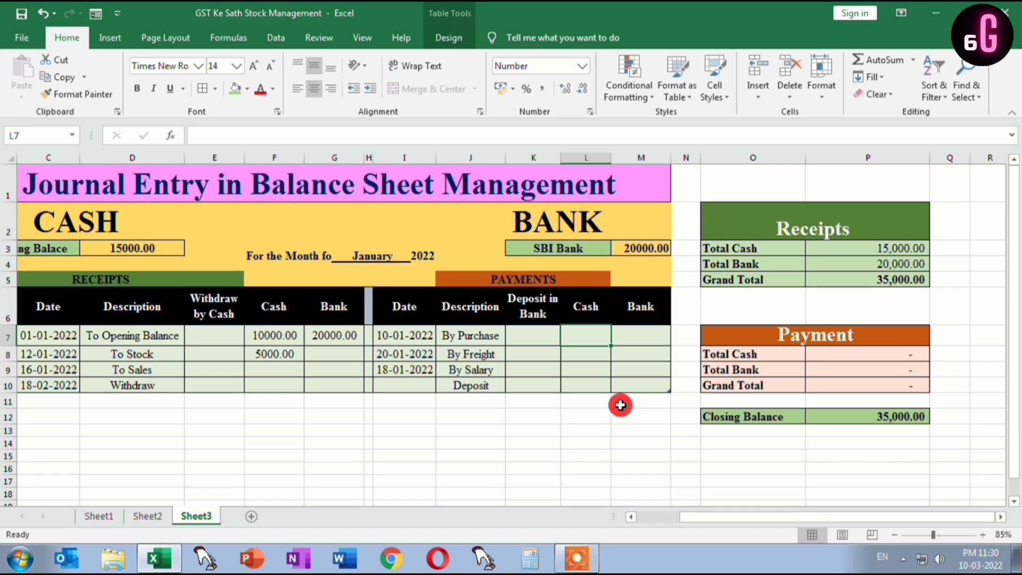
{"action": "type", "text": "1000"}
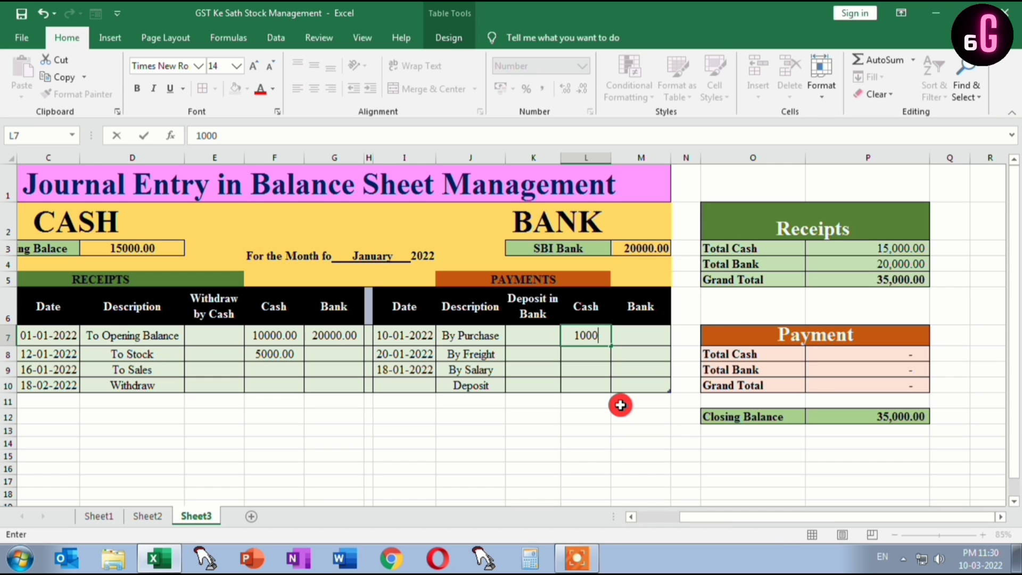
{"action": "type", "text": "0"}
{"action": "key", "text": "Return"}
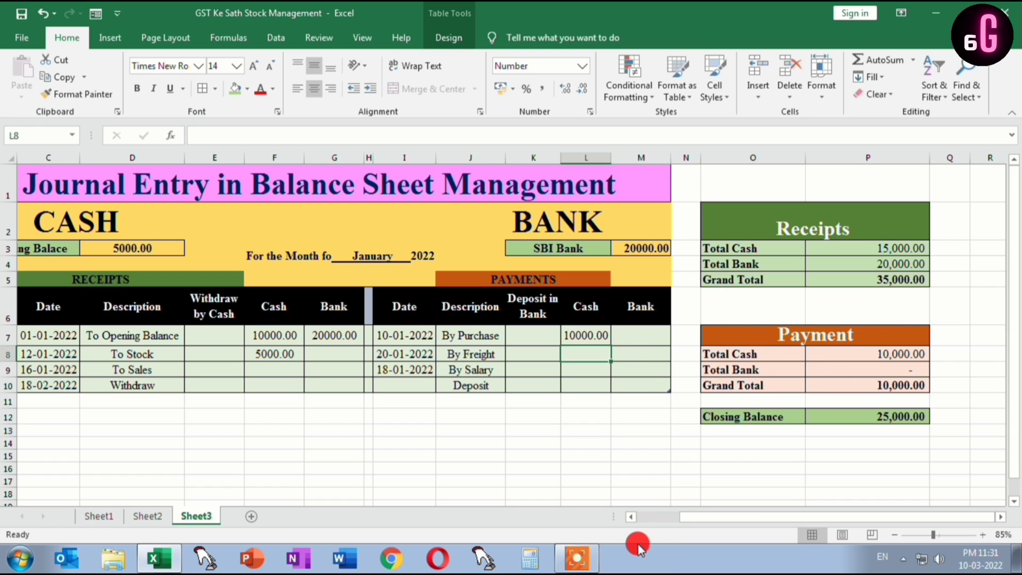
{"action": "mouse_move", "coordinate": [637, 541]}
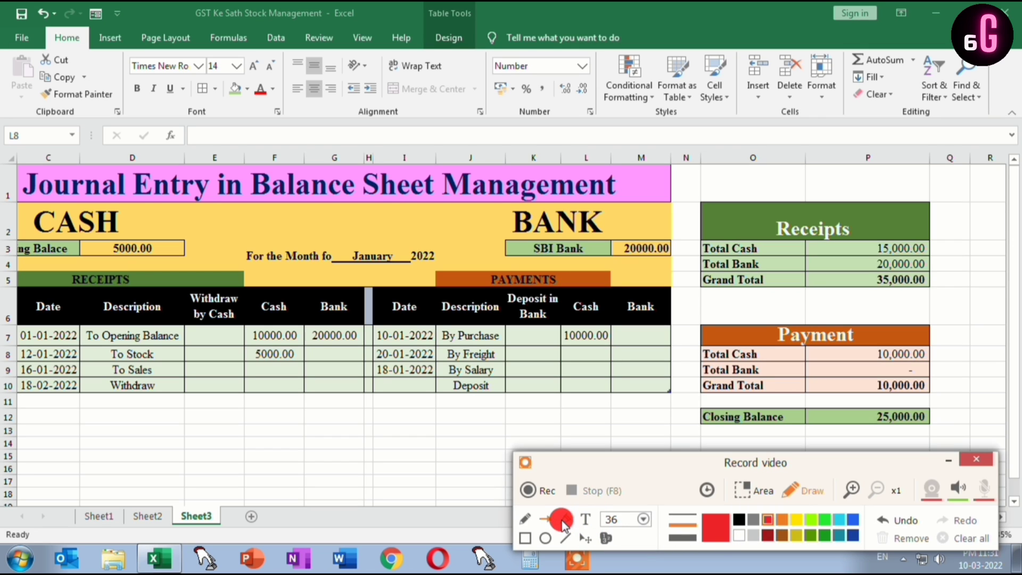
{"action": "left_click", "coordinate": [545, 519]}
{"action": "left_click_drag", "start_coordinate": [142, 256], "coordinate": [163, 248]}
{"action": "left_click_drag", "start_coordinate": [239, 344], "coordinate": [251, 334]}
{"action": "left_click_drag", "start_coordinate": [239, 368], "coordinate": [261, 355]}
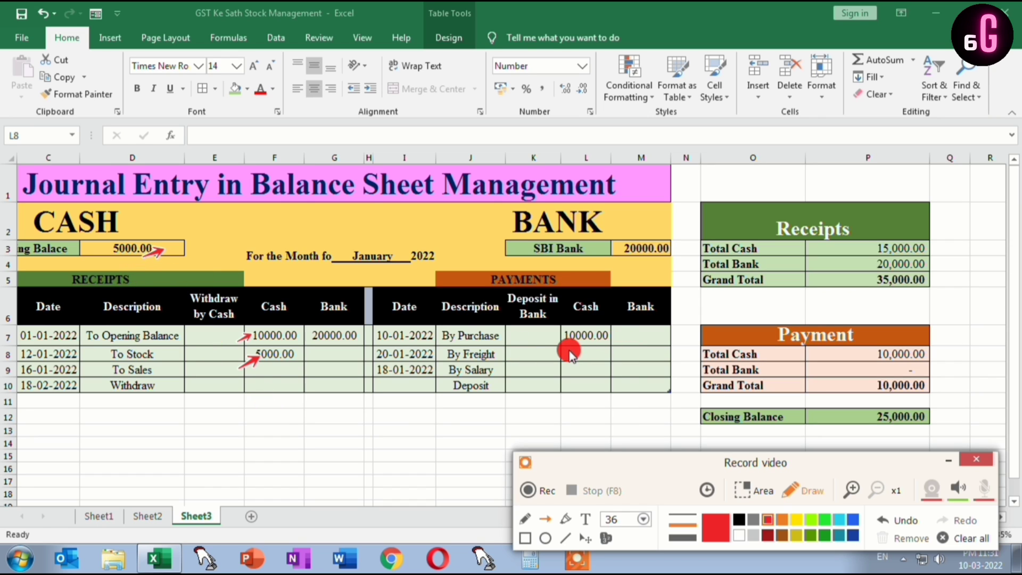
{"action": "left_click_drag", "start_coordinate": [569, 350], "coordinate": [590, 344]}
{"action": "left_click_drag", "start_coordinate": [143, 256], "coordinate": [164, 248]}
{"action": "left_click_drag", "start_coordinate": [854, 371], "coordinate": [877, 361]}
{"action": "left_click_drag", "start_coordinate": [856, 260], "coordinate": [873, 248]}
{"action": "left_click_drag", "start_coordinate": [266, 380], "coordinate": [293, 353]}
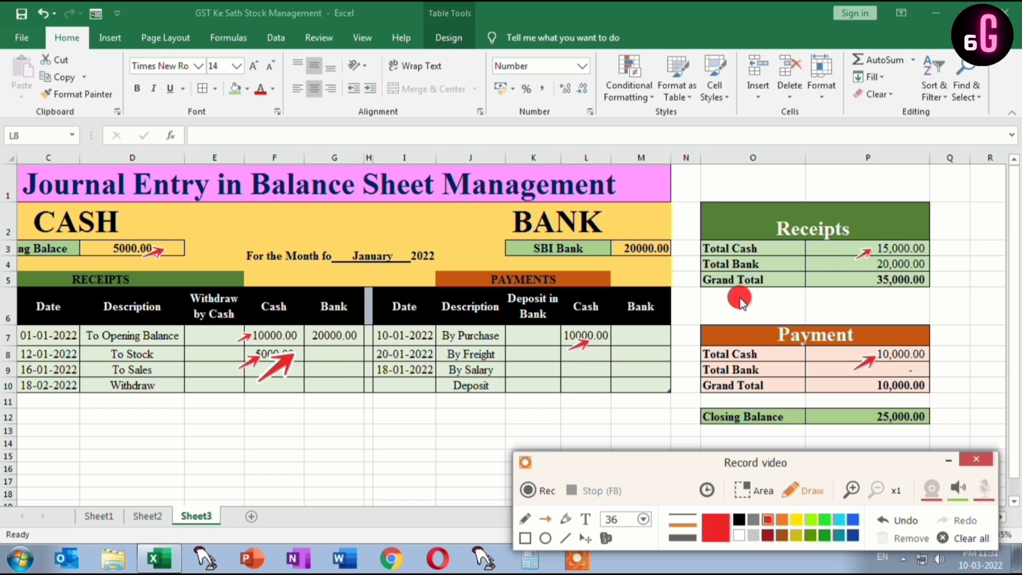
{"action": "left_click_drag", "start_coordinate": [843, 274], "coordinate": [876, 261]}
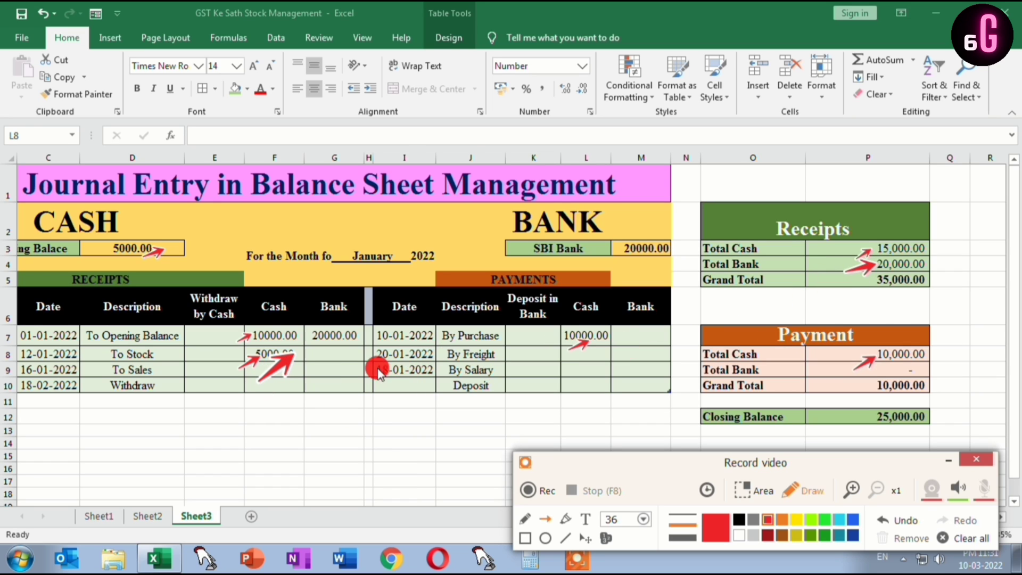
{"action": "left_click_drag", "start_coordinate": [326, 354], "coordinate": [340, 349]}
{"action": "left_click_drag", "start_coordinate": [874, 299], "coordinate": [899, 285]}
{"action": "left_click_drag", "start_coordinate": [861, 397], "coordinate": [875, 389]}
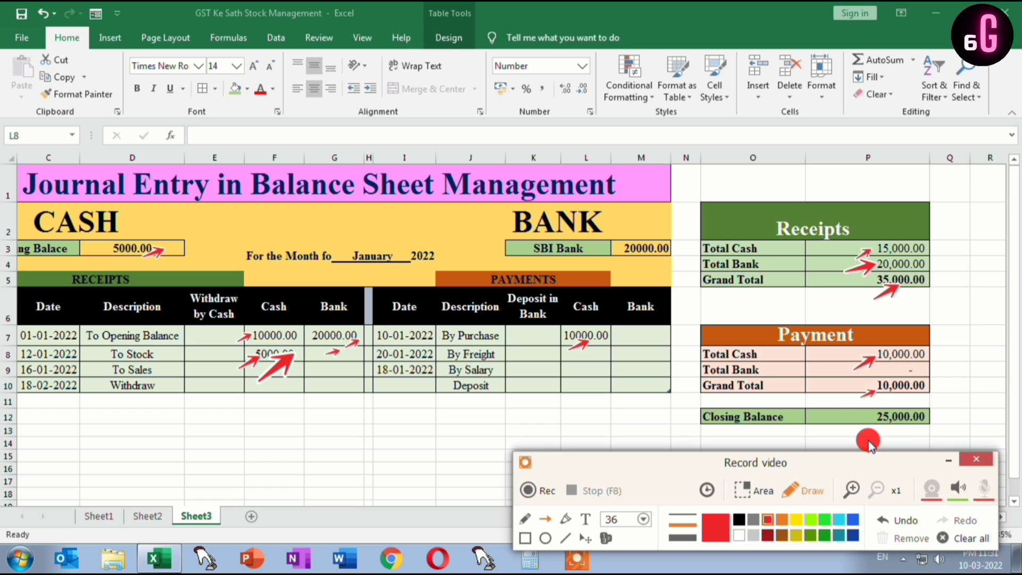
{"action": "mouse_move", "coordinate": [882, 430]}
{"action": "left_mouse_down"}
{"action": "mouse_move", "coordinate": [925, 415]}
{"action": "mouse_move", "coordinate": [912, 423]}
{"action": "left_mouse_up"}
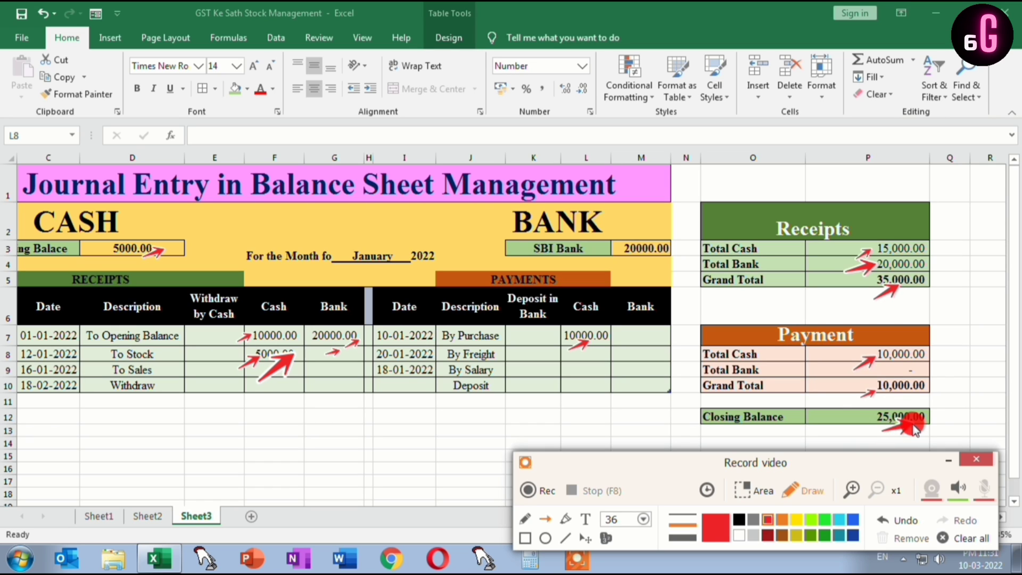
{"action": "left_click", "coordinate": [966, 537]}
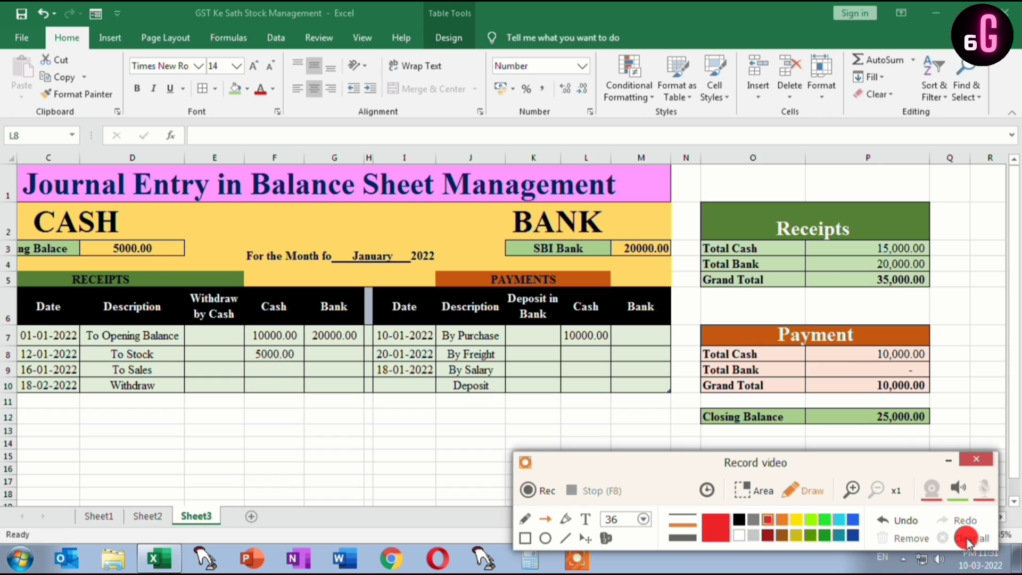
{"action": "left_click", "coordinate": [941, 466]}
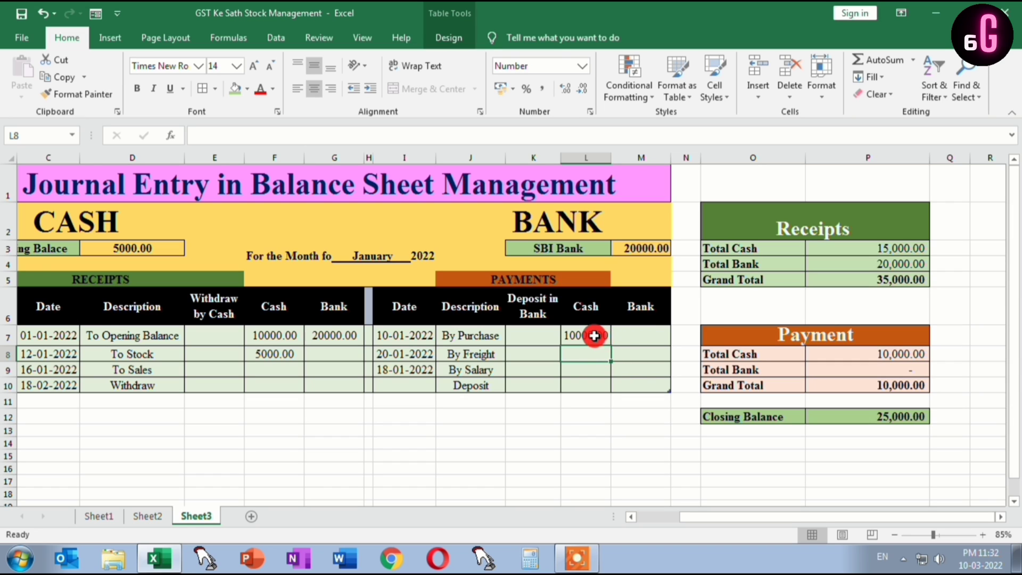
Enter a payment of 5000 under Bank in the By Purchase row
{"action": "left_click", "coordinate": [627, 337]}
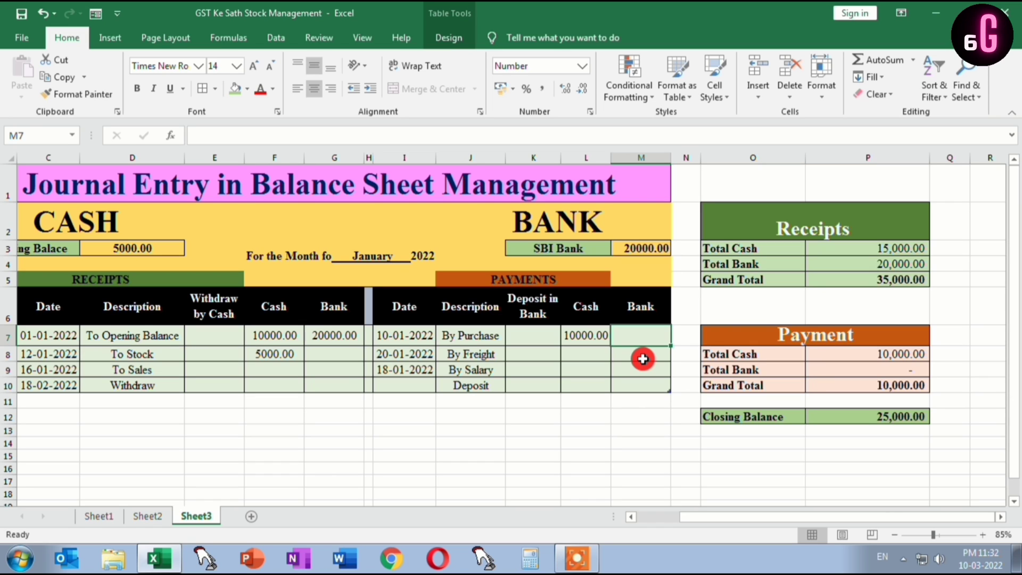
{"action": "type", "text": "5000"}
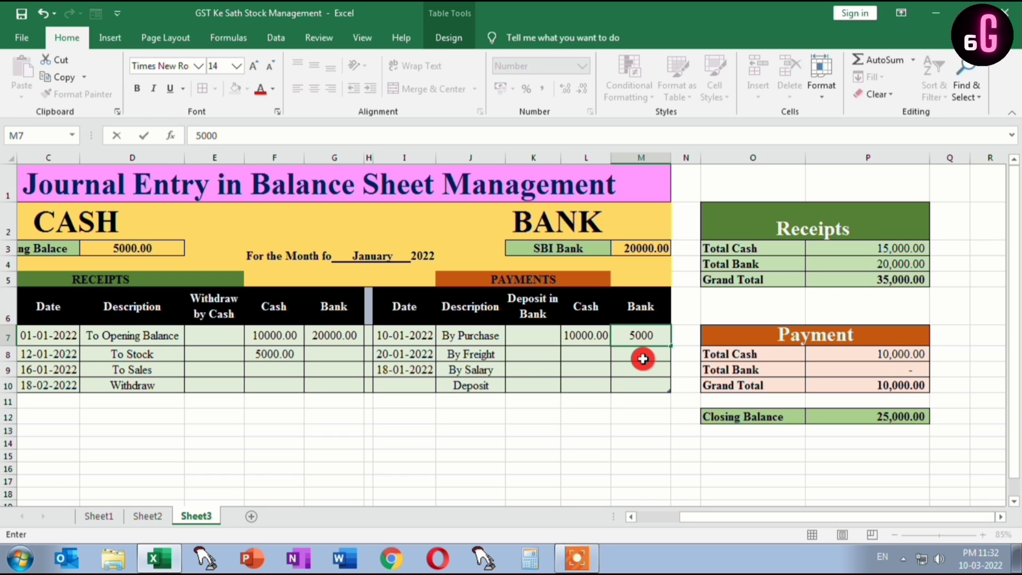
{"action": "key", "text": "Return"}
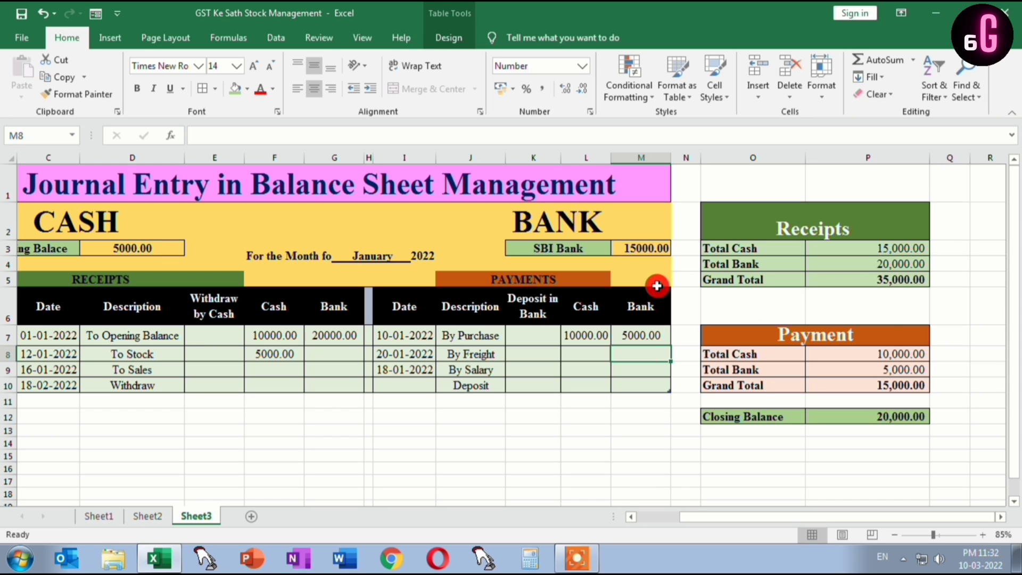
{"action": "key", "text": "F7"}
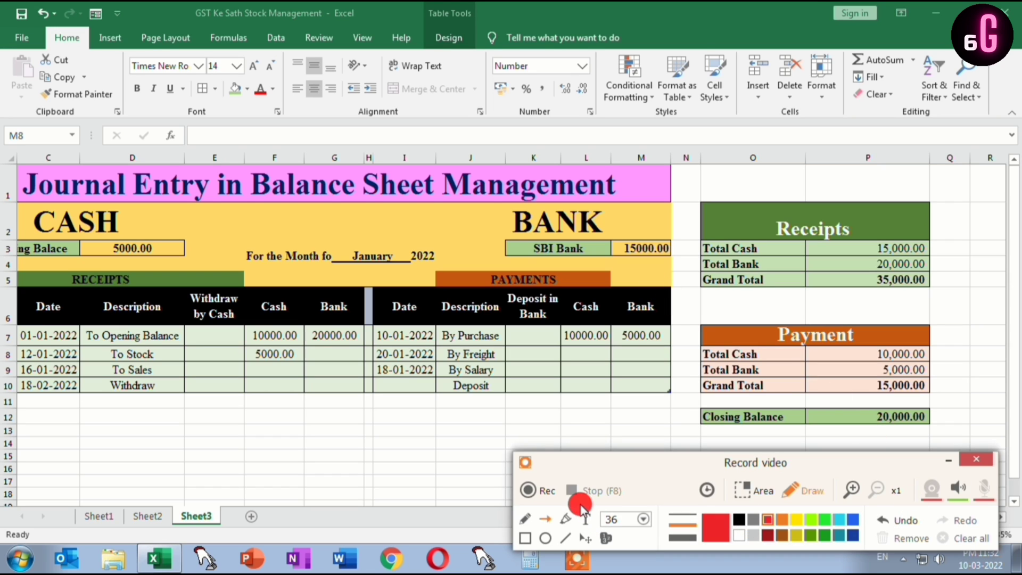
{"action": "left_click", "coordinate": [547, 519]}
{"action": "left_click_drag", "start_coordinate": [633, 269], "coordinate": [654, 255]}
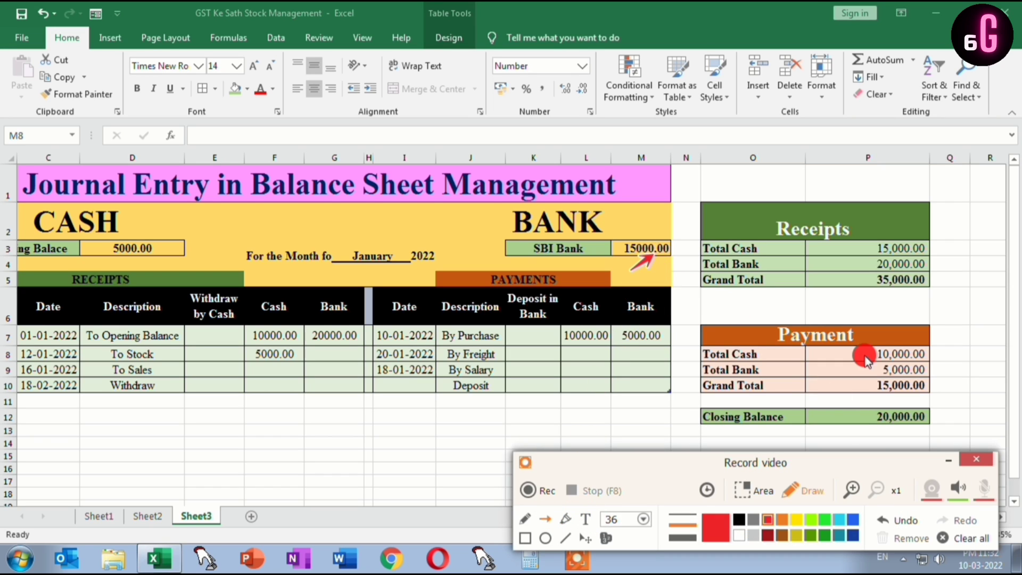
{"action": "left_click_drag", "start_coordinate": [846, 381], "coordinate": [873, 373]}
{"action": "left_click_drag", "start_coordinate": [873, 372], "coordinate": [873, 369]}
{"action": "left_click_drag", "start_coordinate": [639, 264], "coordinate": [653, 255]}
{"action": "left_click", "coordinate": [950, 468]}
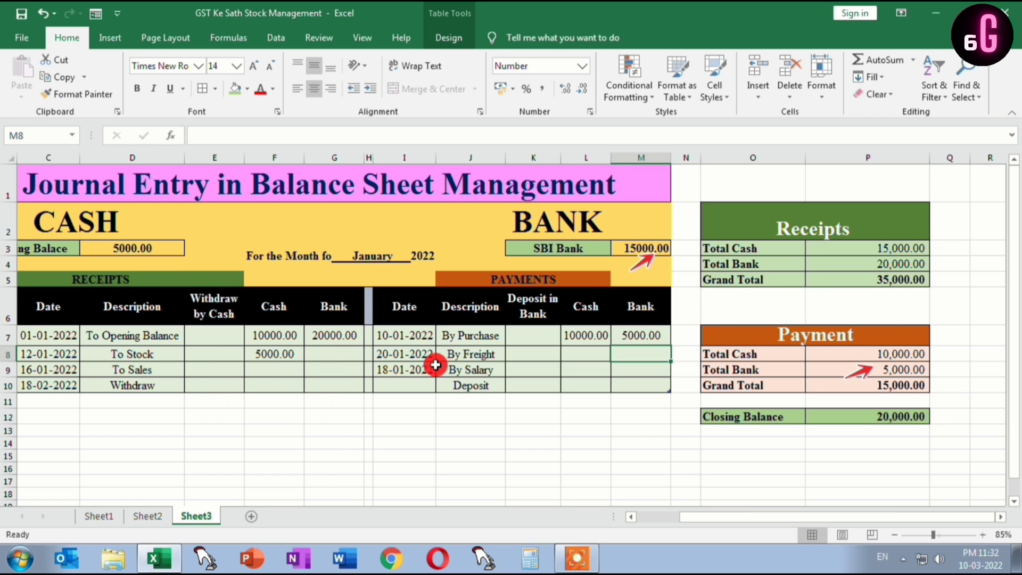
Enter a payment of 1000 under Cash in the By Freight row
{"action": "left_click", "coordinate": [581, 355]}
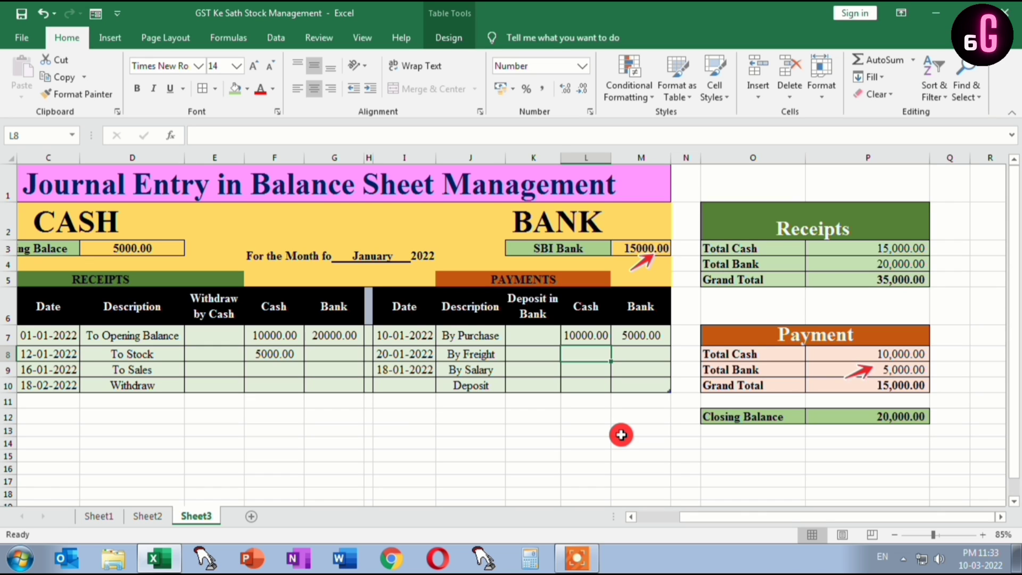
{"action": "type", "text": "1000"}
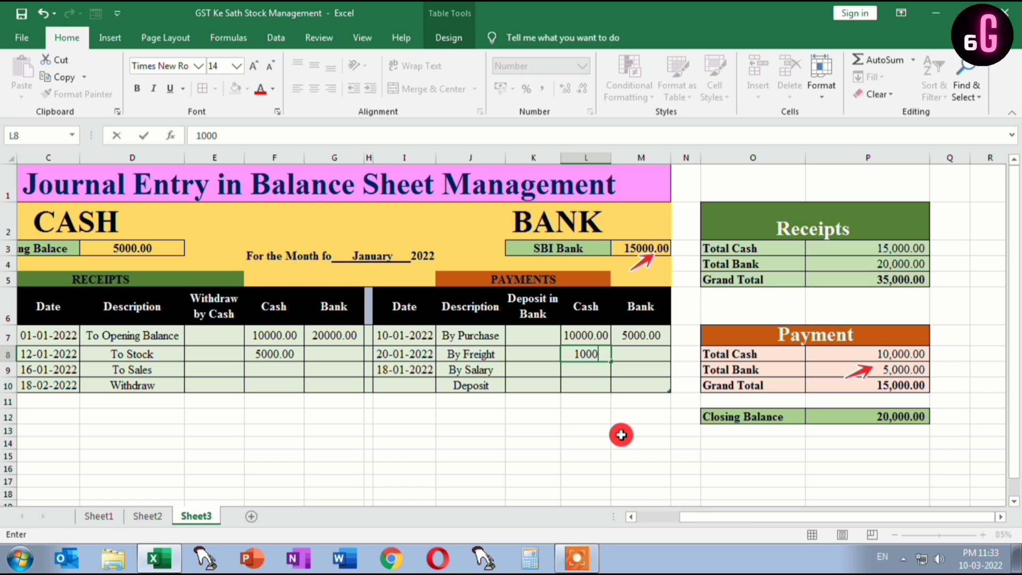
{"action": "key", "text": "Return"}
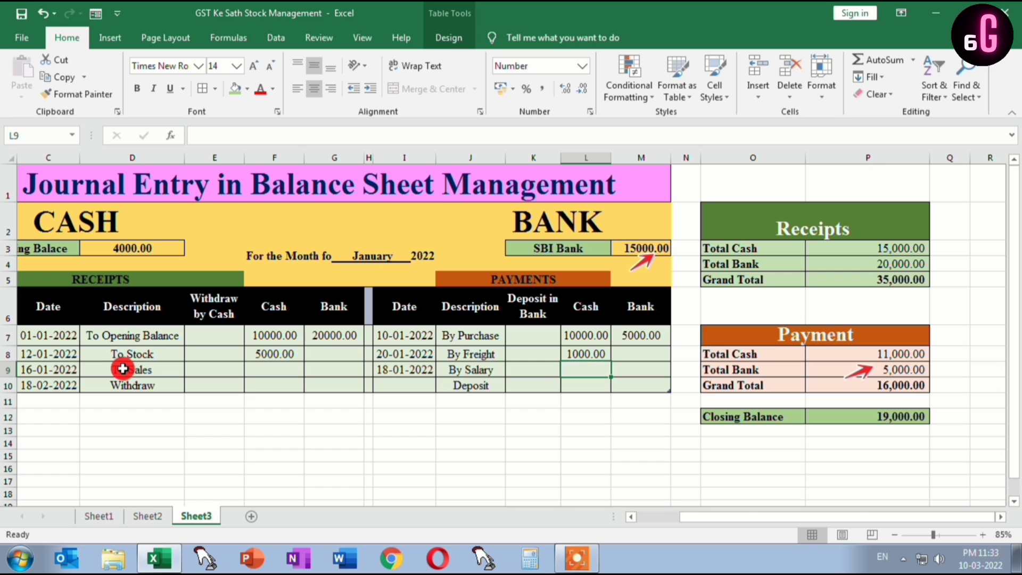
Enter a receipt of 8000 under Cash in the To Sales row
{"action": "left_click", "coordinate": [264, 371]}
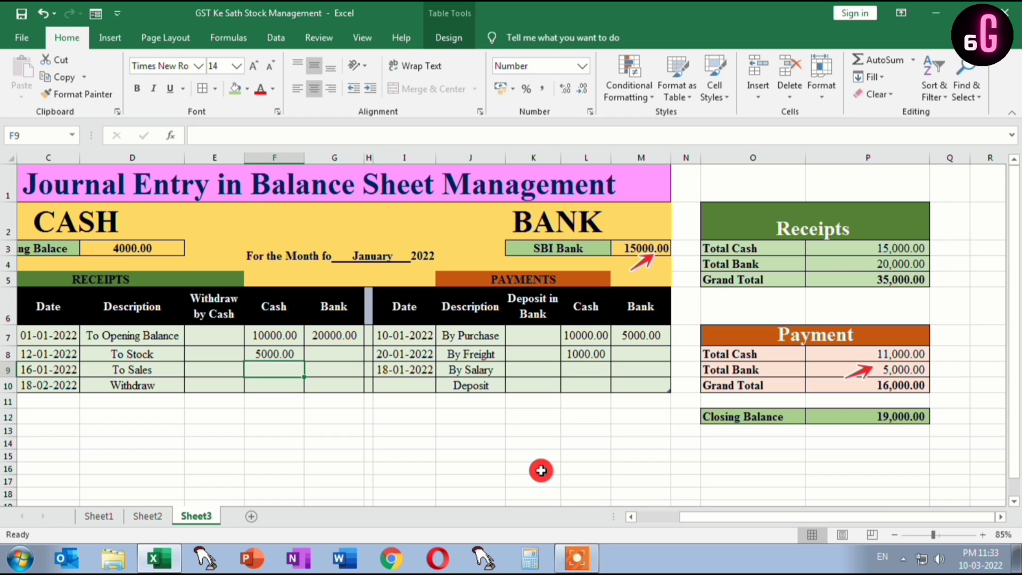
{"action": "type", "text": "8"}
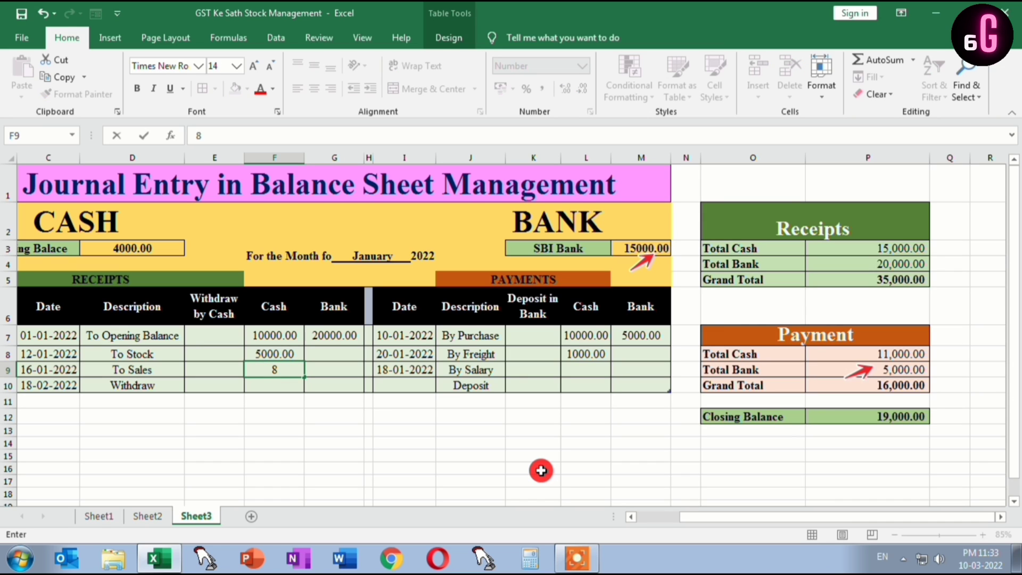
{"action": "type", "text": "000"}
{"action": "key", "text": "Return"}
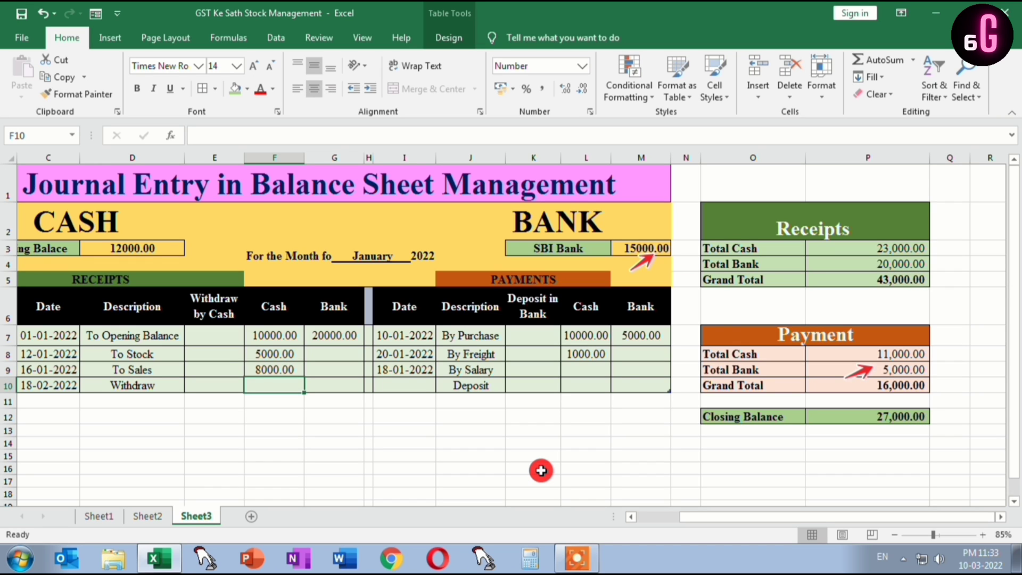
{"action": "left_click", "coordinate": [528, 559]}
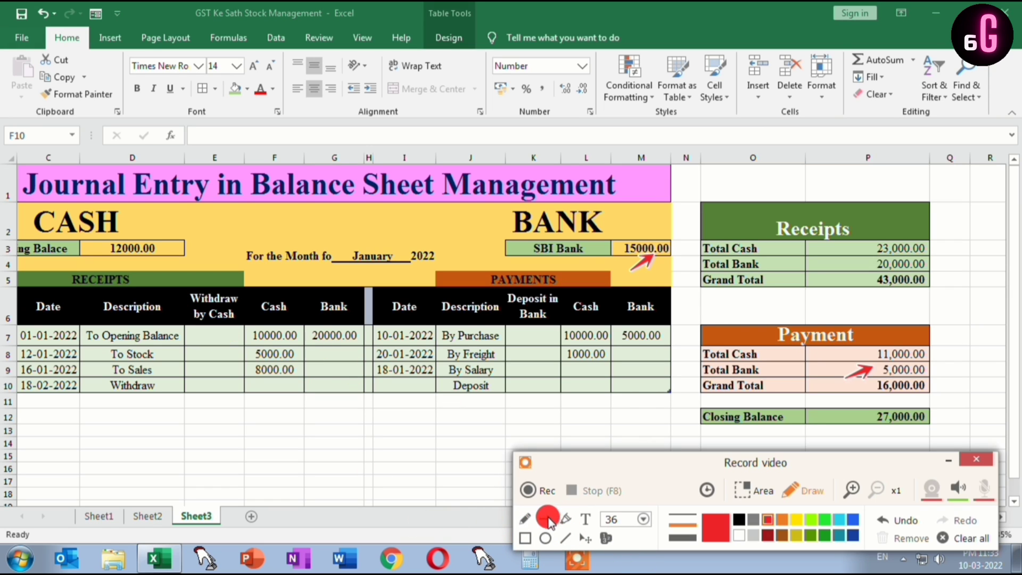
{"action": "left_click_drag", "start_coordinate": [129, 264], "coordinate": [172, 258]}
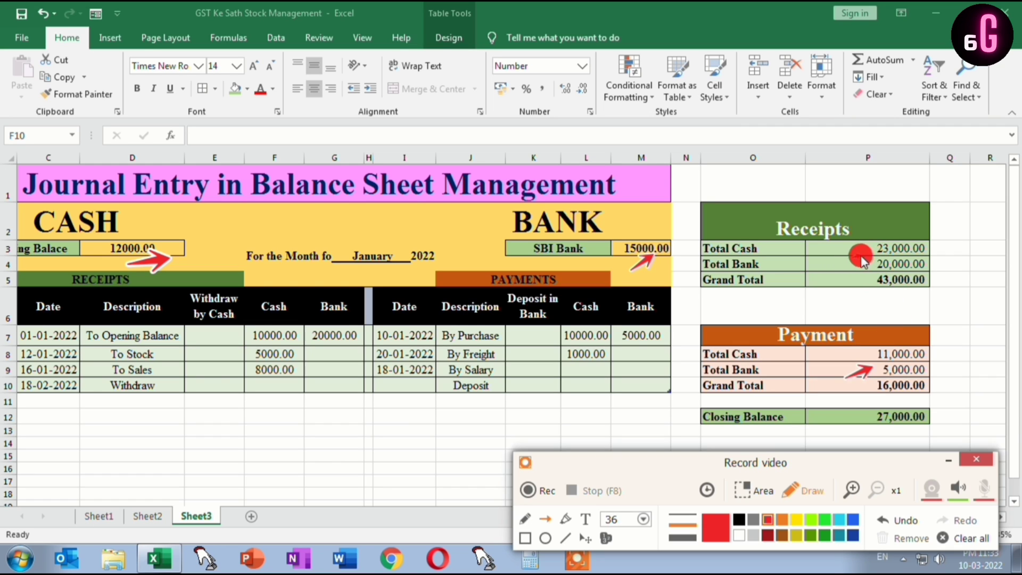
{"action": "left_click_drag", "start_coordinate": [851, 257], "coordinate": [874, 247]}
{"action": "left_click_drag", "start_coordinate": [854, 274], "coordinate": [873, 264]}
{"action": "left_click", "coordinate": [948, 461]}
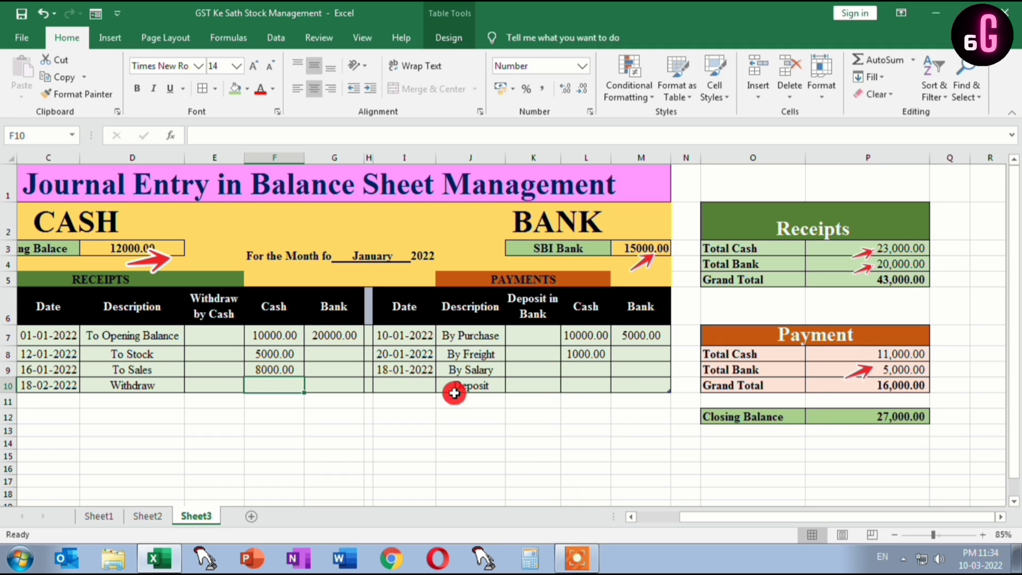
Enter 5000 under Withdraw by Cash in the Withdraw row
{"action": "left_click", "coordinate": [225, 385]}
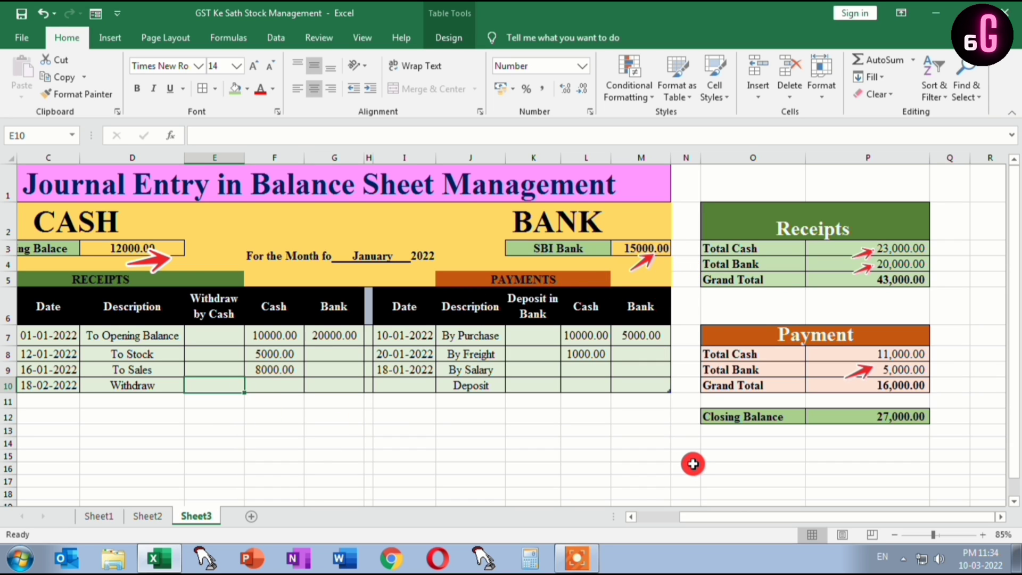
{"action": "type", "text": "5000"}
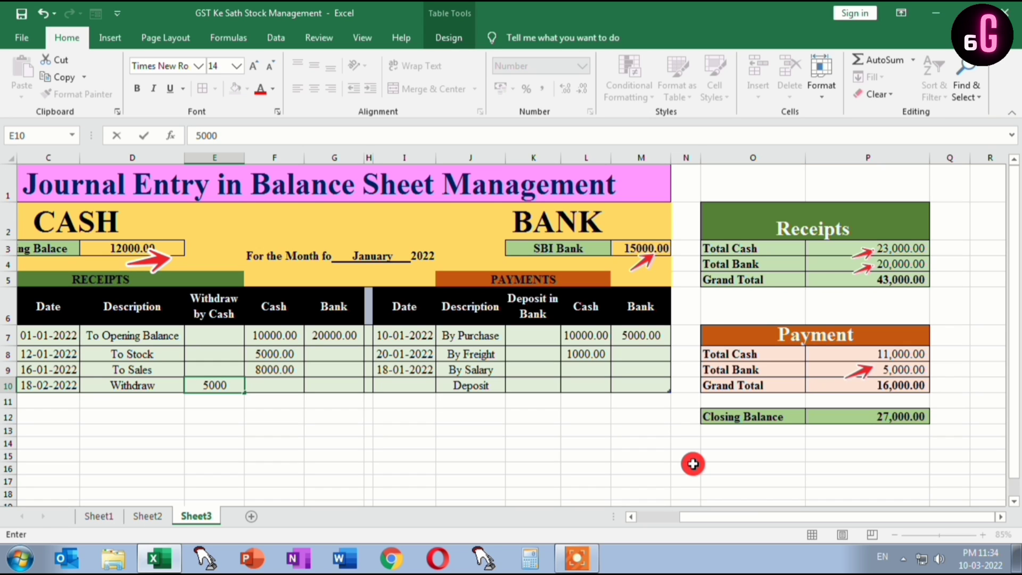
{"action": "key", "text": "Return"}
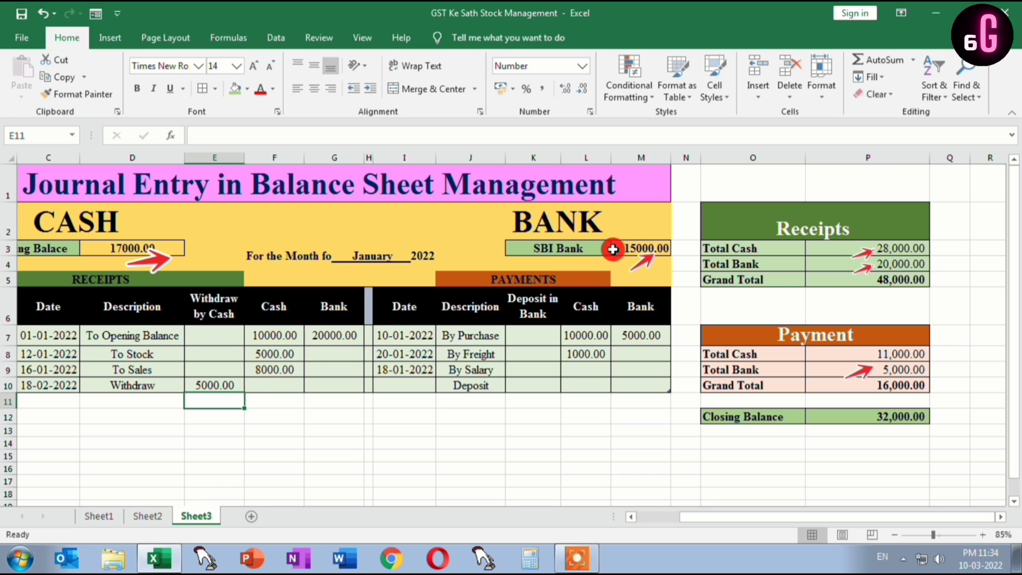
Extend the SBI Bank balance formula in M3 to also subtract the SUM of the Withdraw by Cash column
{"action": "left_click", "coordinate": [641, 250]}
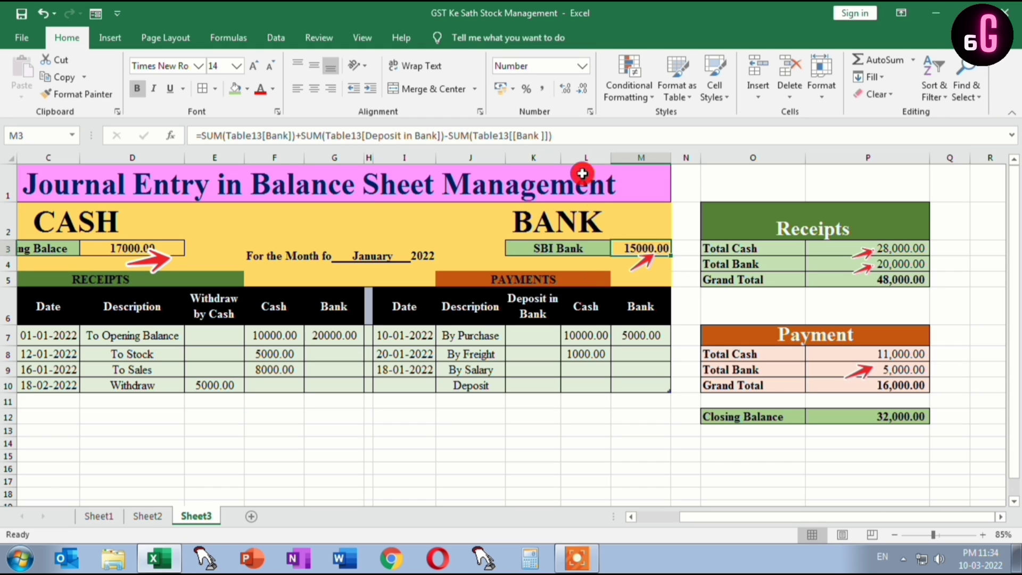
{"action": "left_click", "coordinate": [554, 134]}
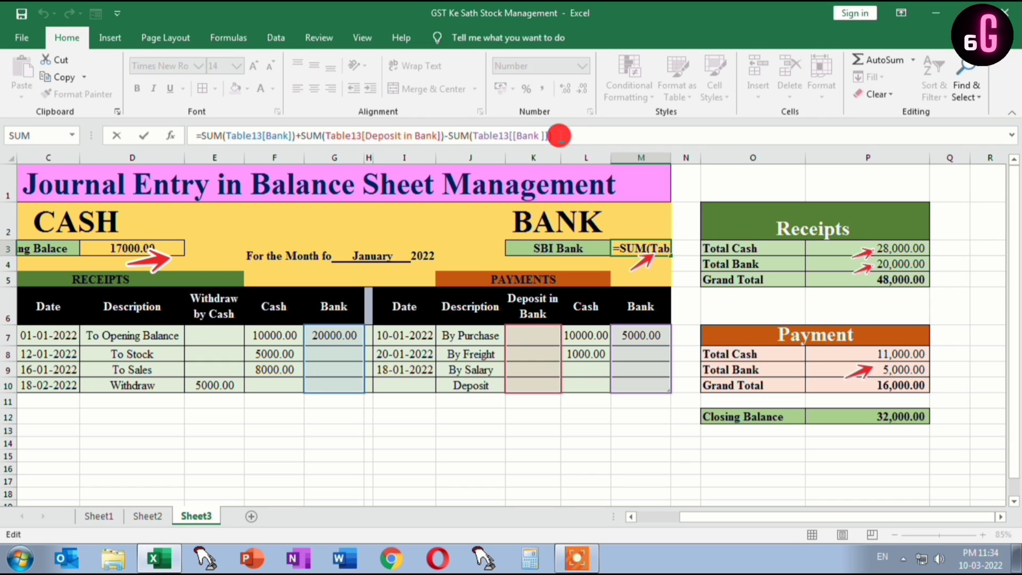
{"action": "type", "text": "-"}
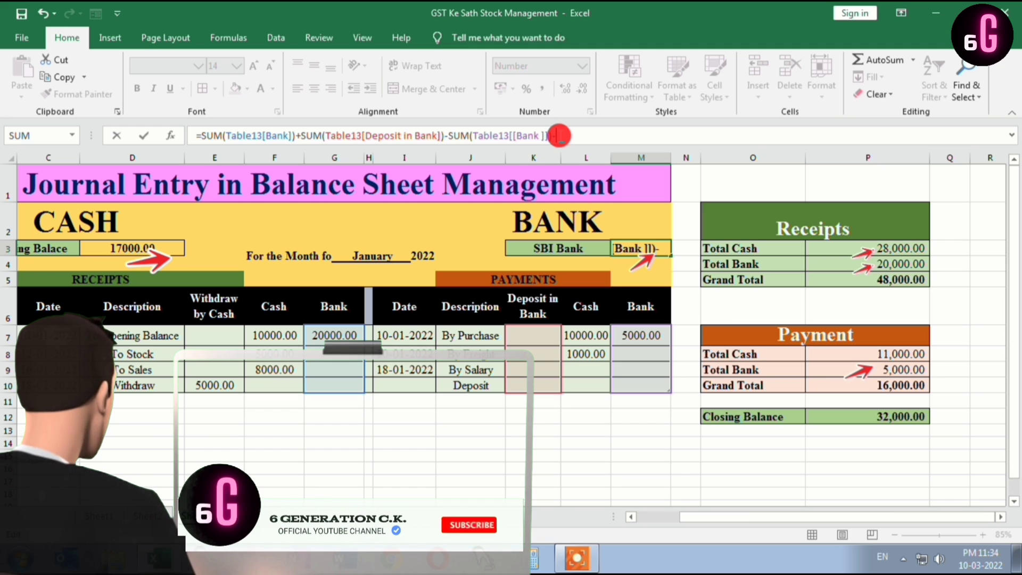
{"action": "type", "text": "sum"}
{"action": "key", "text": "Tab"}
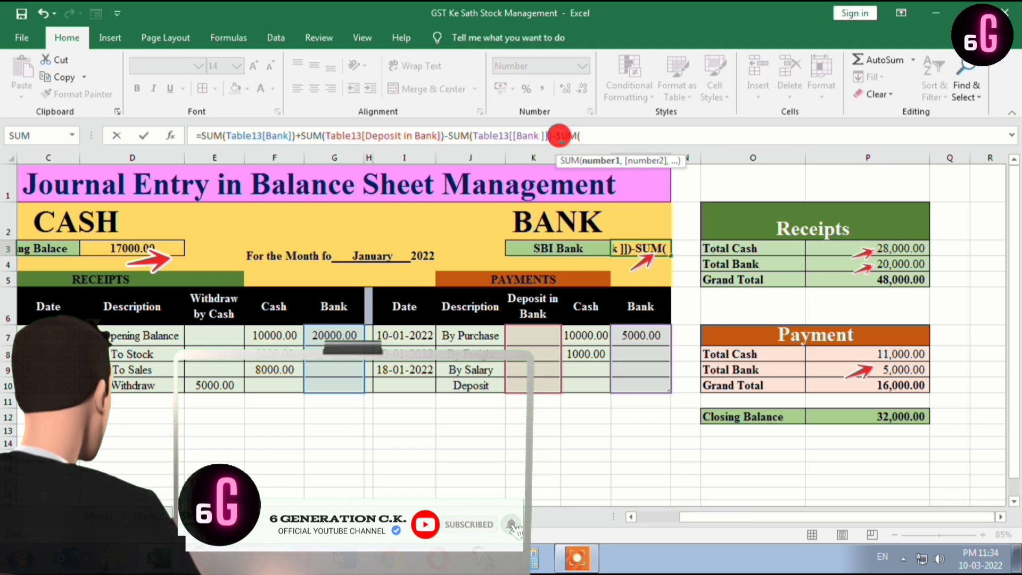
{"action": "left_click_drag", "start_coordinate": [210, 336], "coordinate": [221, 380]}
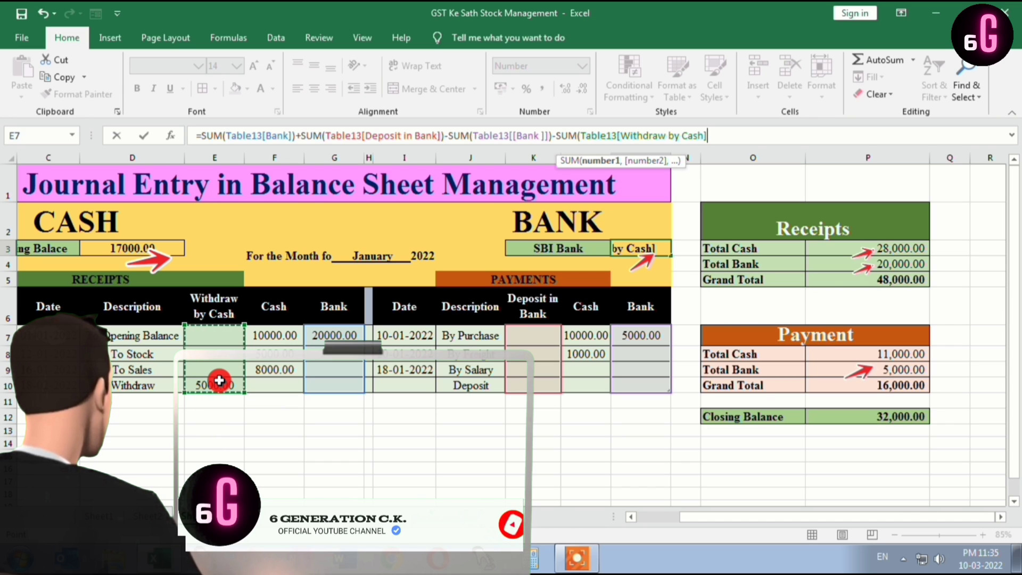
{"action": "type", "text": ")"}
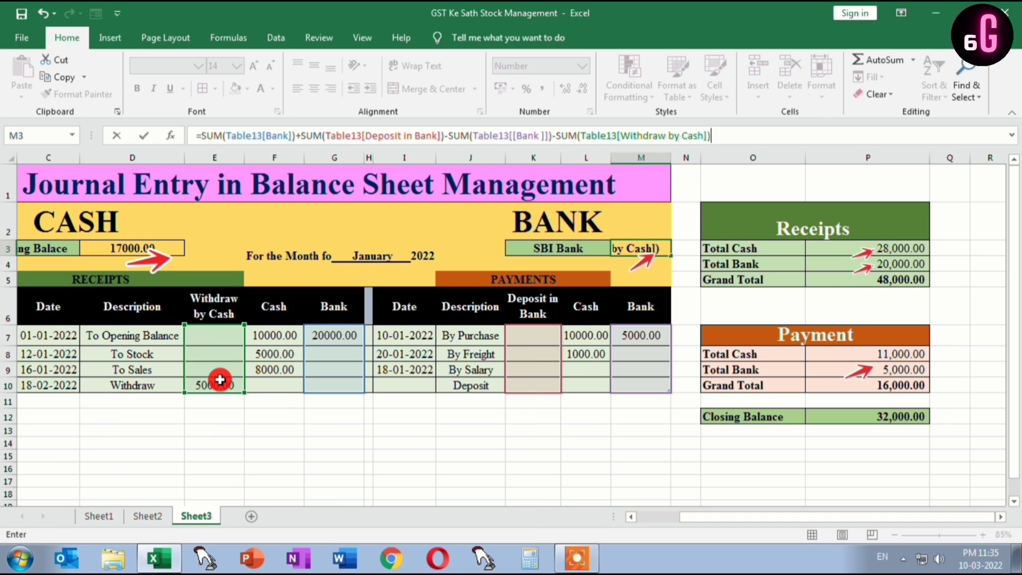
{"action": "key", "text": "Return"}
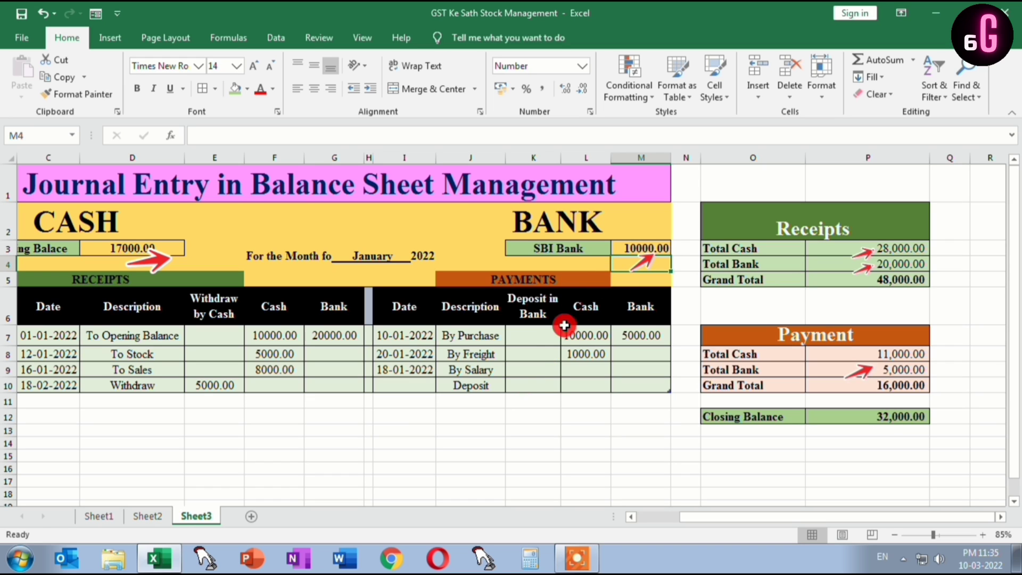
Enter 2000 under Deposit in Bank in the Deposit row
{"action": "left_click", "coordinate": [529, 384]}
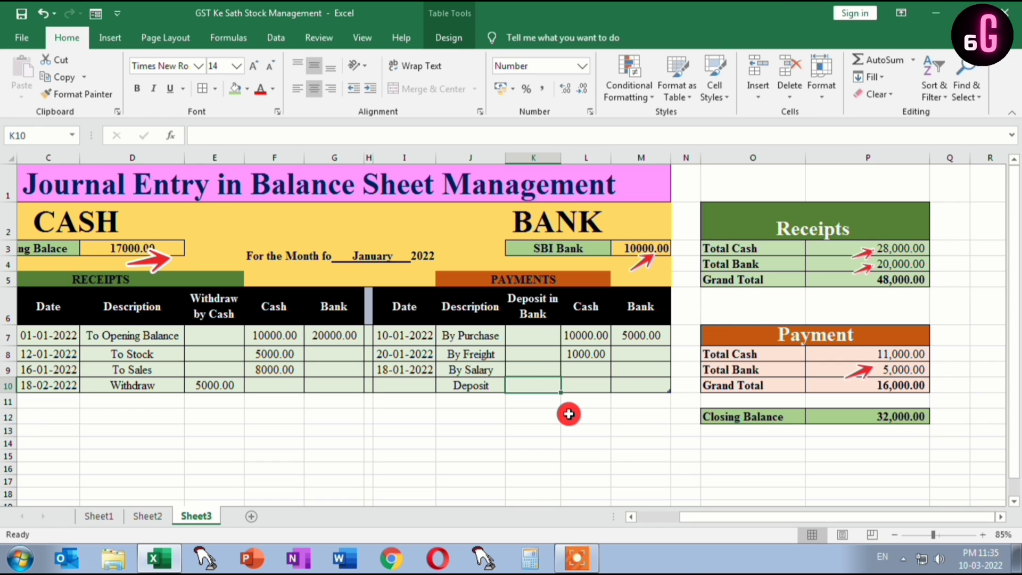
{"action": "type", "text": "2000"}
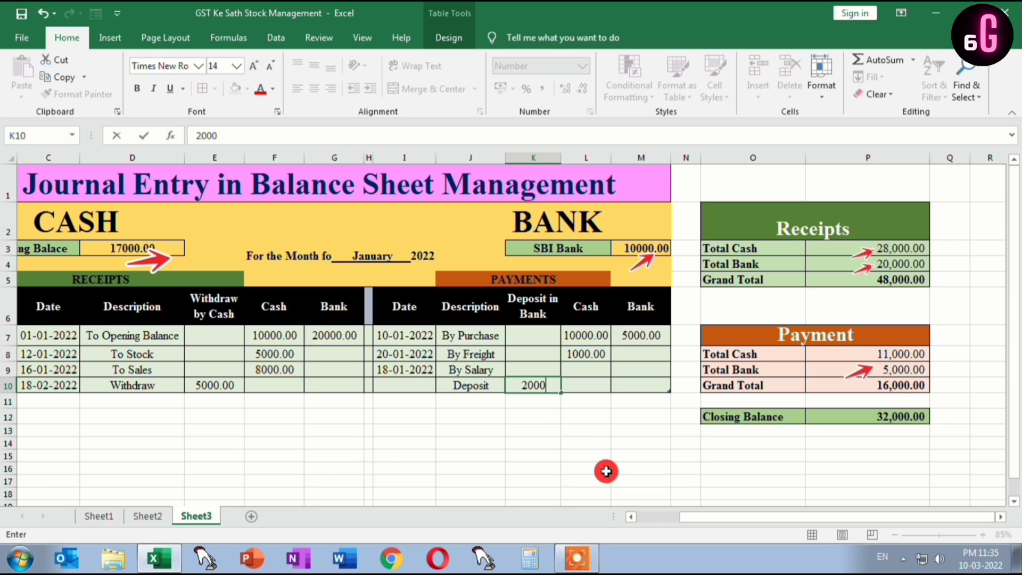
{"action": "key", "text": "Return"}
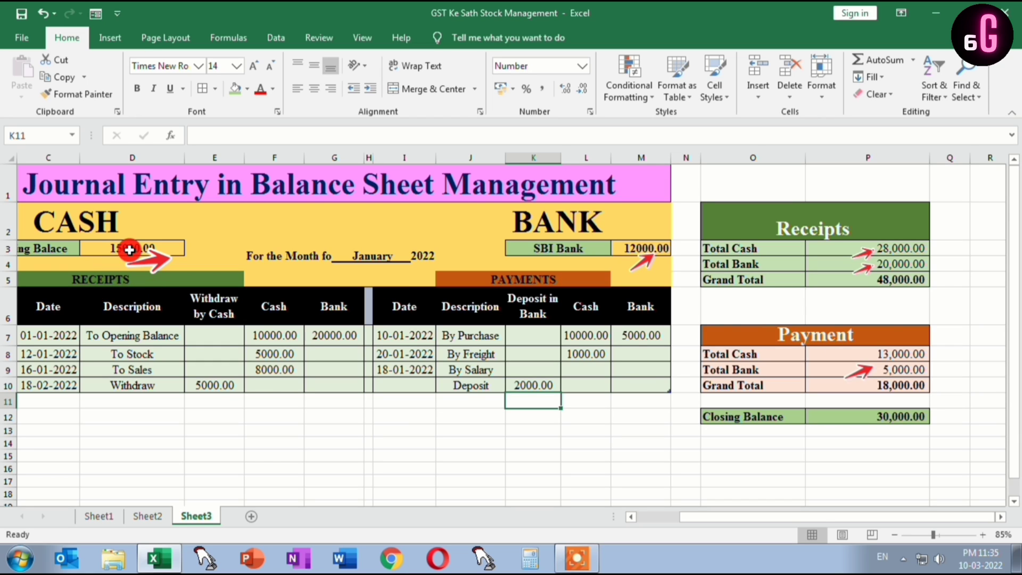
Mark the cash and bank balances, Payment Total Cash, both Grand Totals and the Closing Balance with red arrows
{"action": "key", "text": "F9"}
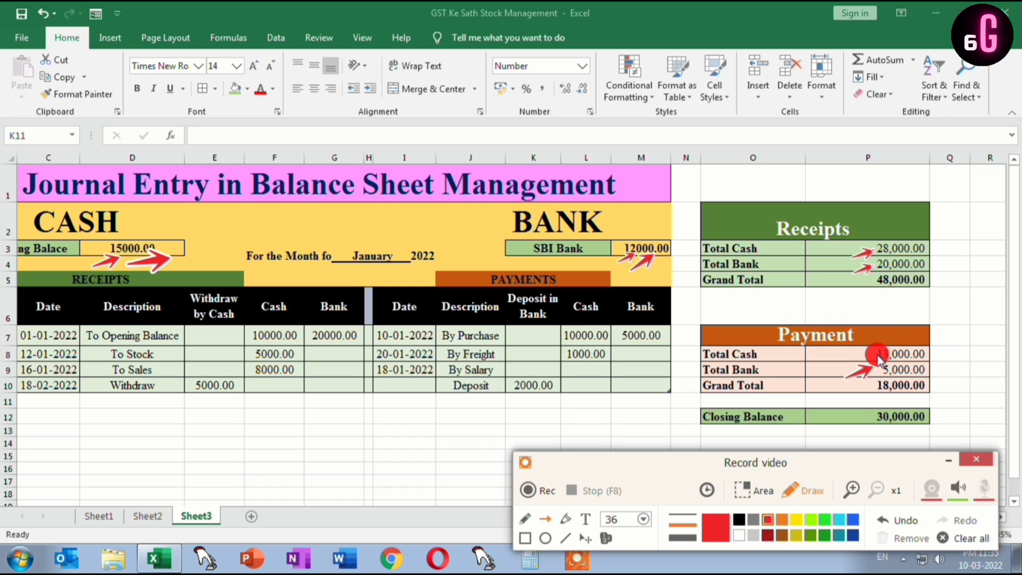
{"action": "left_click_drag", "start_coordinate": [845, 363], "coordinate": [873, 354]}
{"action": "left_click_drag", "start_coordinate": [853, 432], "coordinate": [888, 426]}
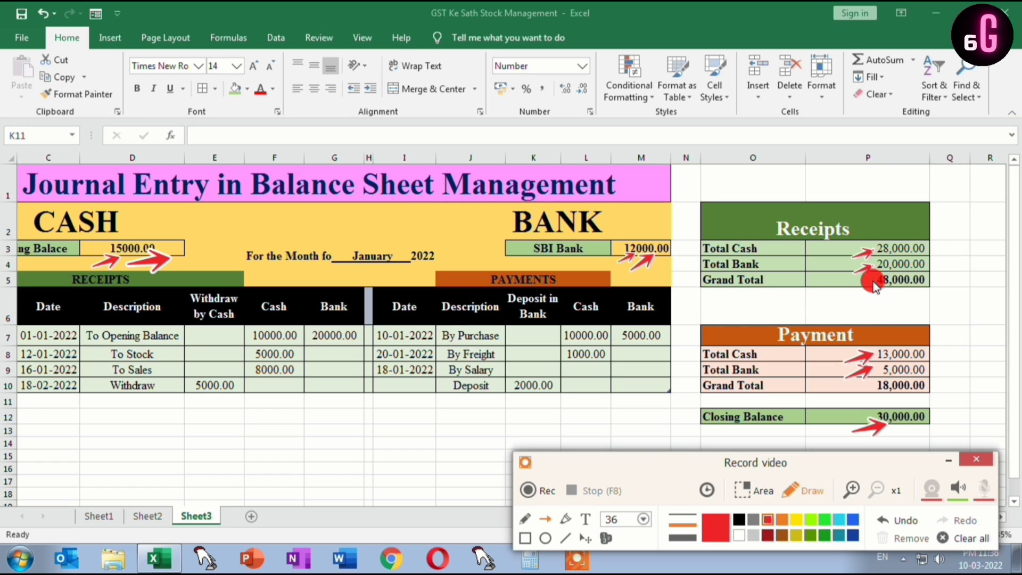
{"action": "left_click_drag", "start_coordinate": [866, 300], "coordinate": [896, 292]}
{"action": "left_click_drag", "start_coordinate": [855, 398], "coordinate": [880, 384]}
{"action": "left_click", "coordinate": [947, 463]}
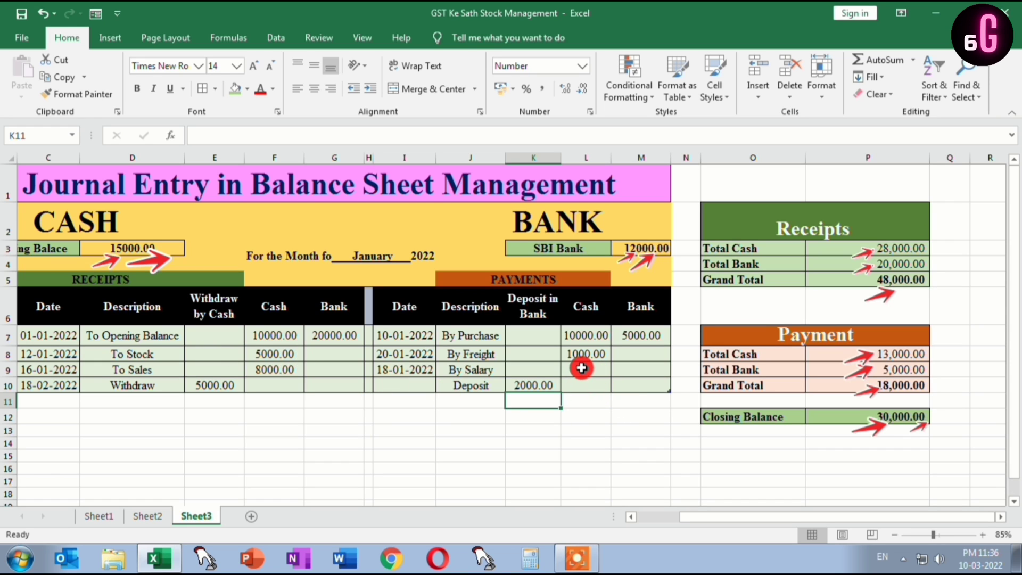
Enter a payment of 6000 under Bank in the By Salary row
{"action": "left_click", "coordinate": [628, 372]}
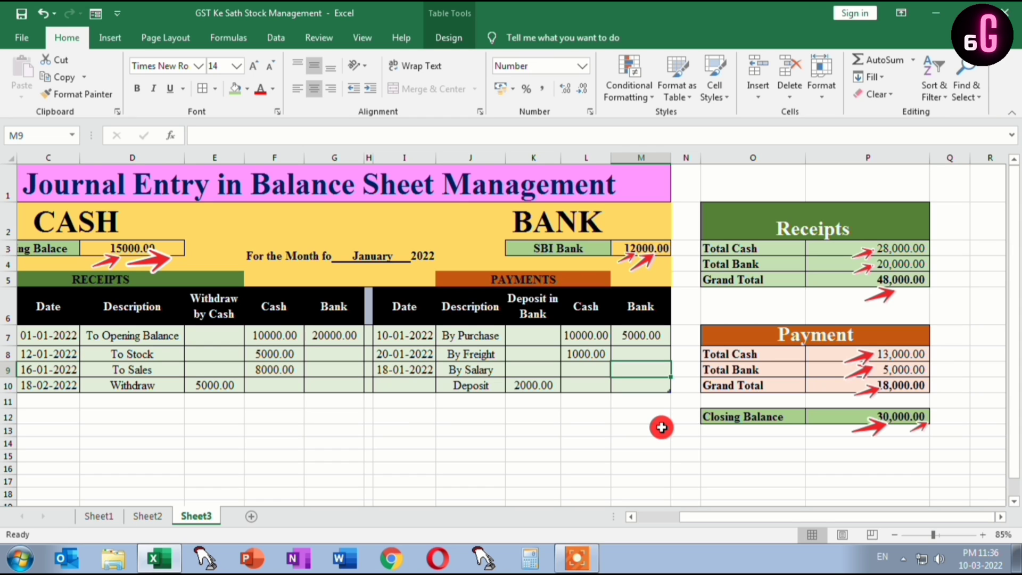
{"action": "type", "text": "6000"}
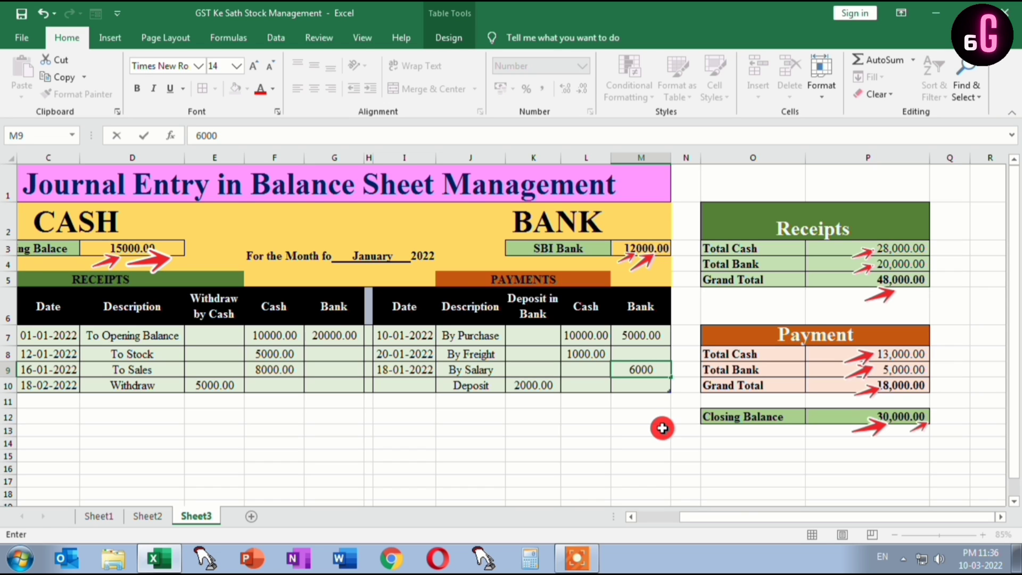
{"action": "key", "text": "Return"}
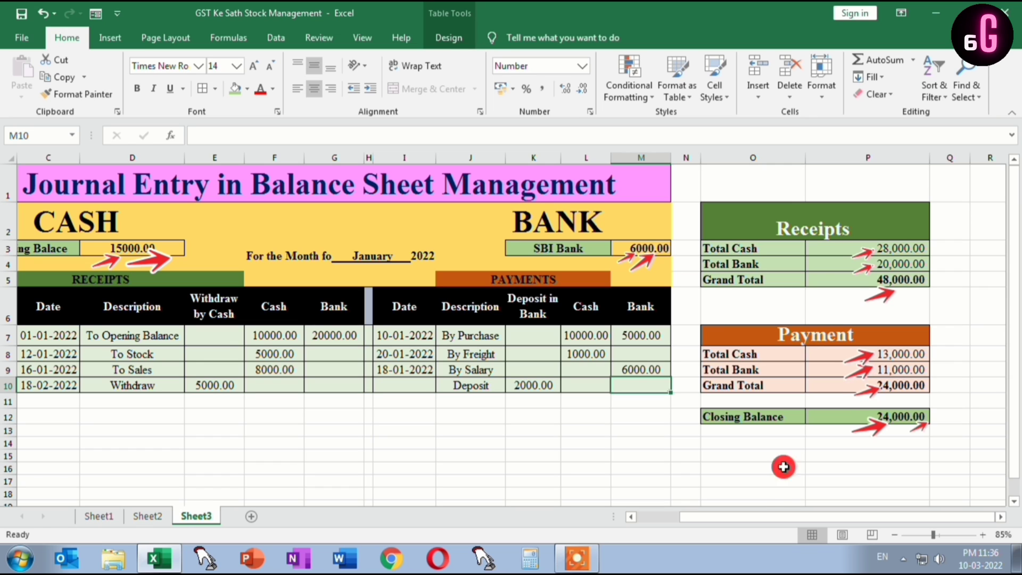
Clear all drawn arrows and mark the Payment Total Bank, SBI Bank balance and Closing Balance with new red arrows
{"action": "left_click", "coordinate": [577, 557]}
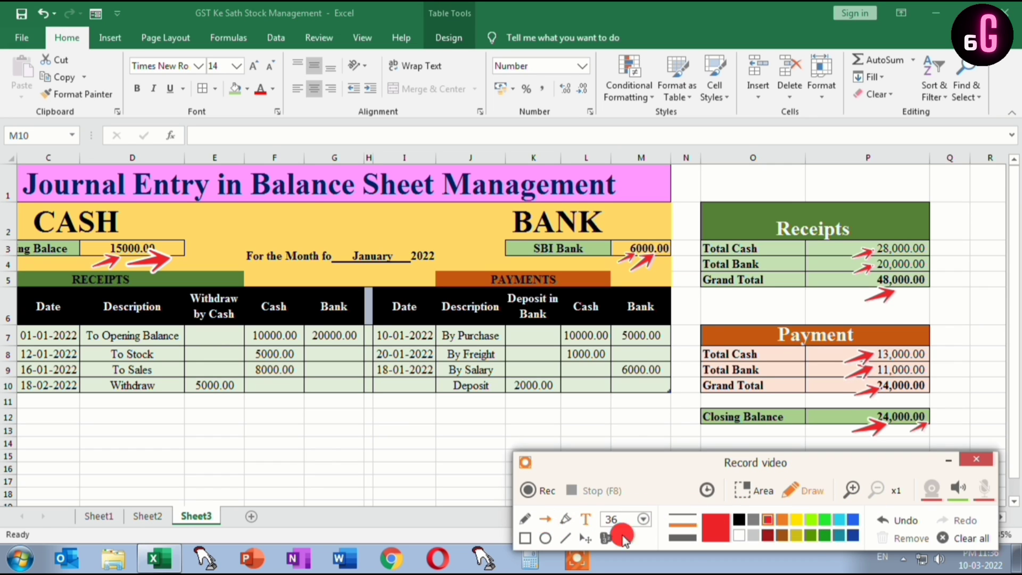
{"action": "left_click", "coordinate": [978, 539]}
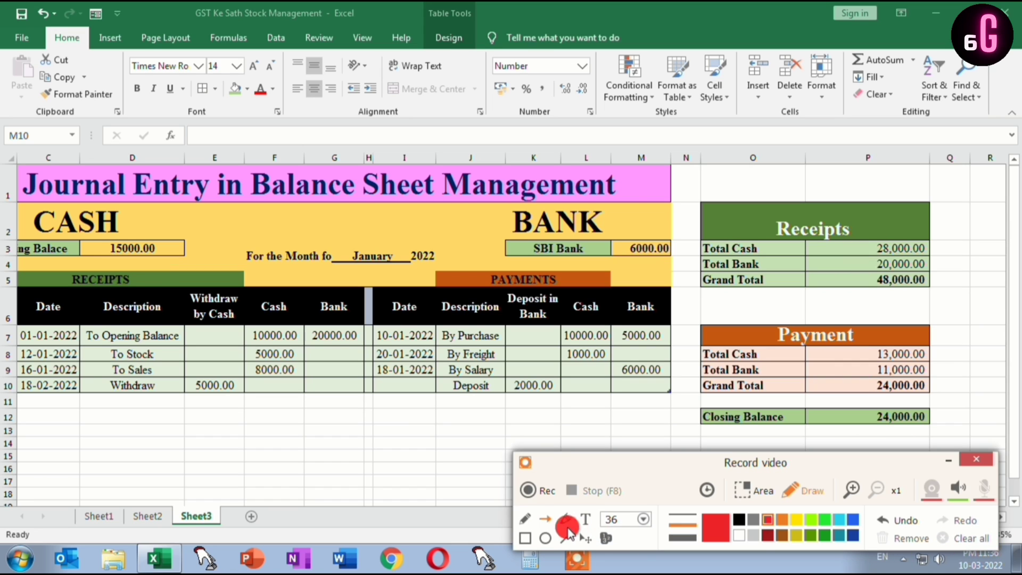
{"action": "left_click", "coordinate": [545, 518]}
{"action": "left_click_drag", "start_coordinate": [858, 377], "coordinate": [875, 371]}
{"action": "left_click_drag", "start_coordinate": [624, 265], "coordinate": [638, 266]}
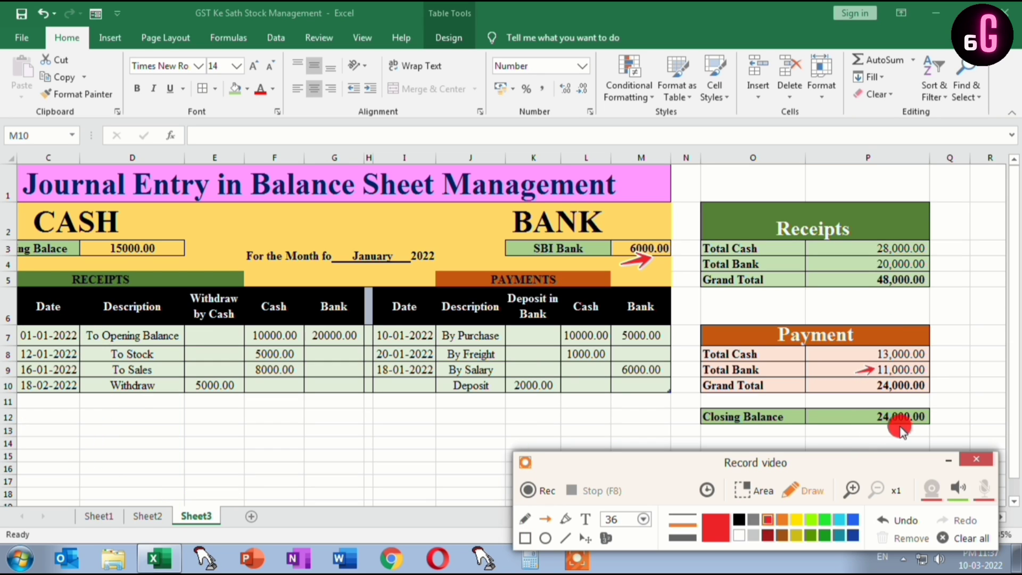
{"action": "mouse_move", "coordinate": [885, 438]}
{"action": "left_mouse_down"}
{"action": "mouse_move", "coordinate": [914, 419]}
{"action": "mouse_move", "coordinate": [925, 433]}
{"action": "left_mouse_up"}
{"action": "left_click", "coordinate": [946, 464]}
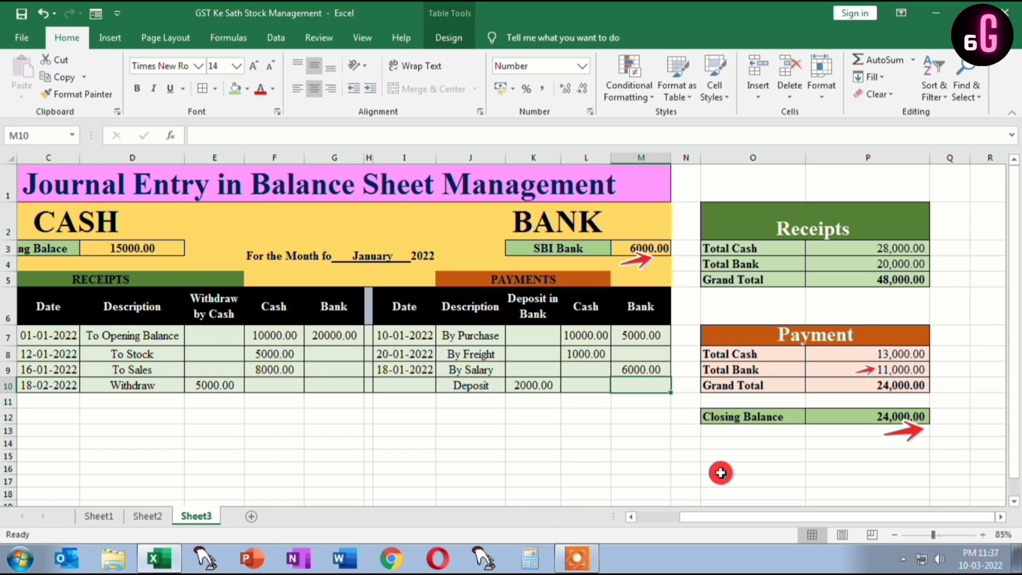